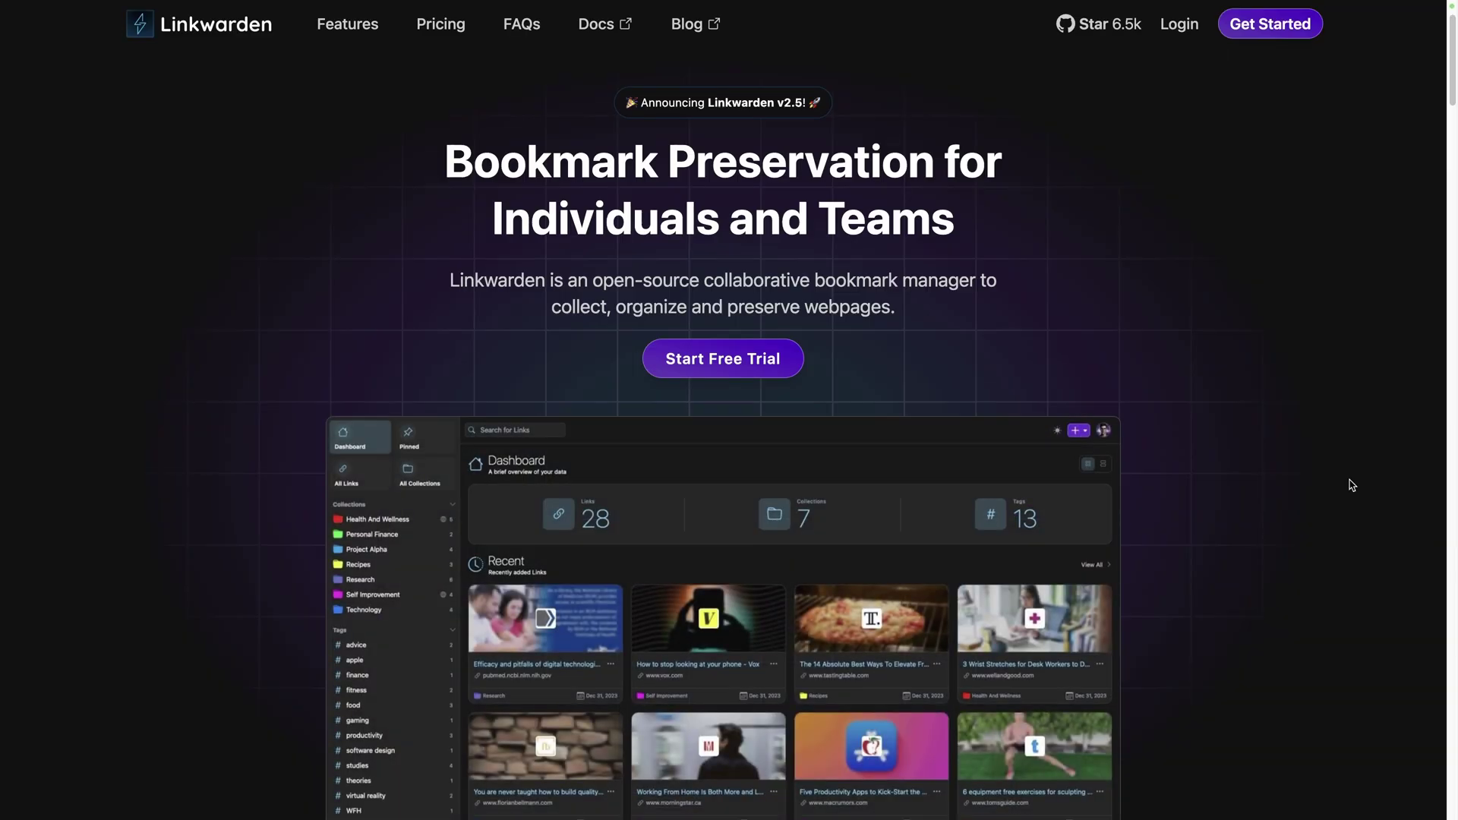
Scroll through the features section of the Linkwarden homepage
{"action": "scroll", "coordinate": [1352, 484], "scroll_direction": "down", "scroll_amount": 10}
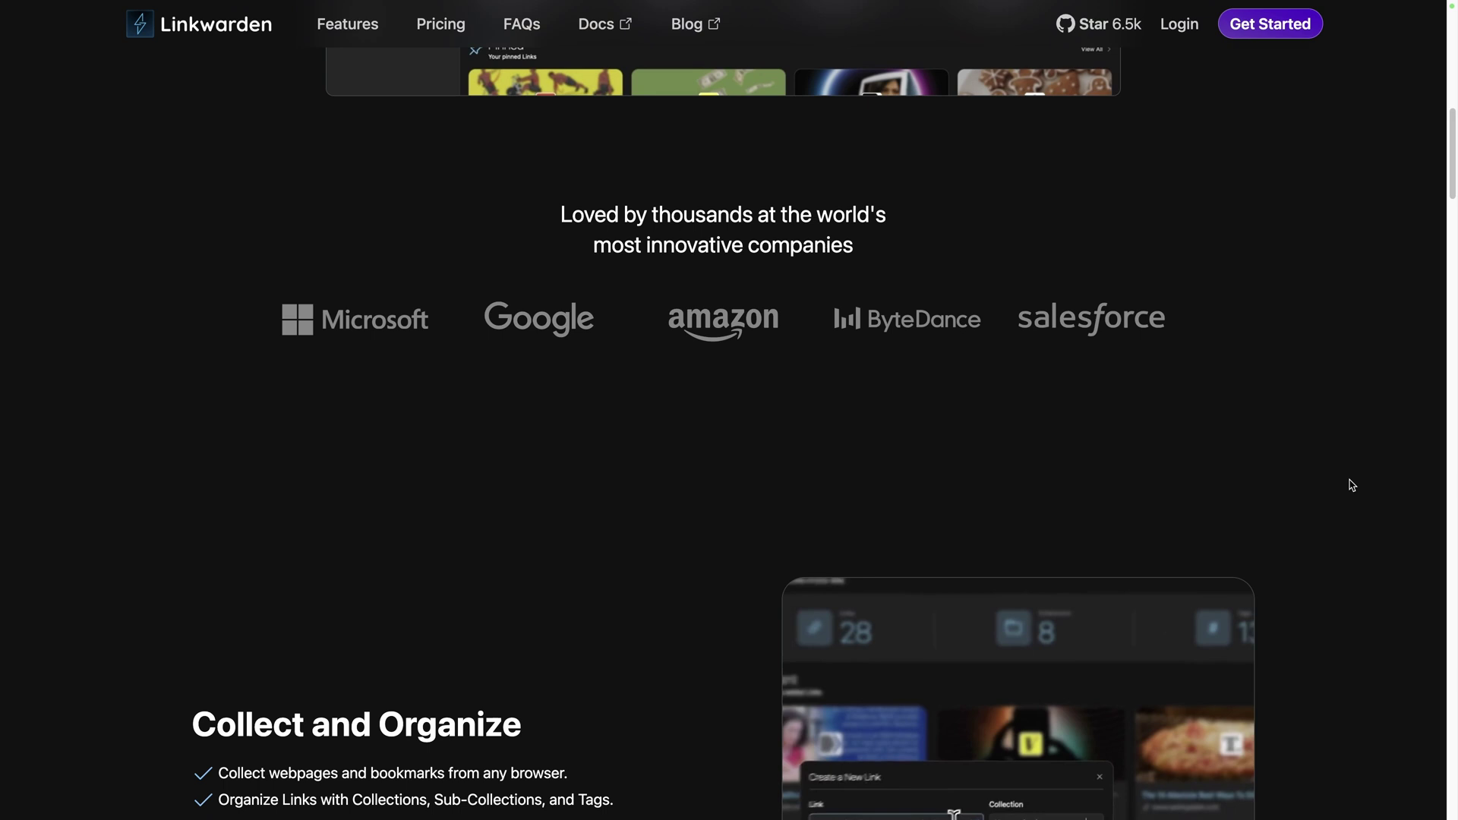
{"action": "scroll", "coordinate": [1352, 485], "scroll_direction": "down", "scroll_amount": 4}
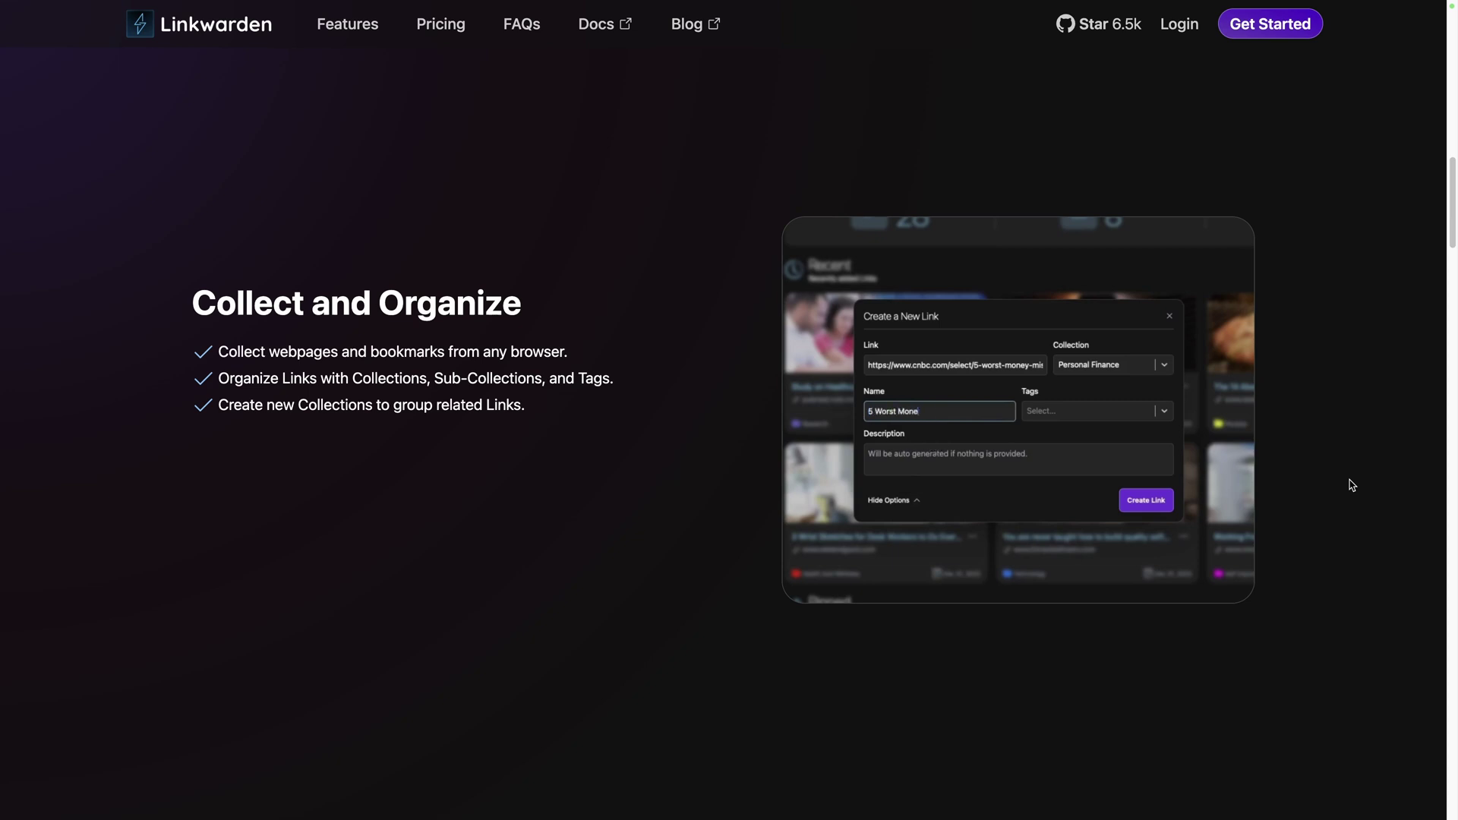
{"action": "scroll", "coordinate": [1351, 485], "scroll_direction": "down", "scroll_amount": 5}
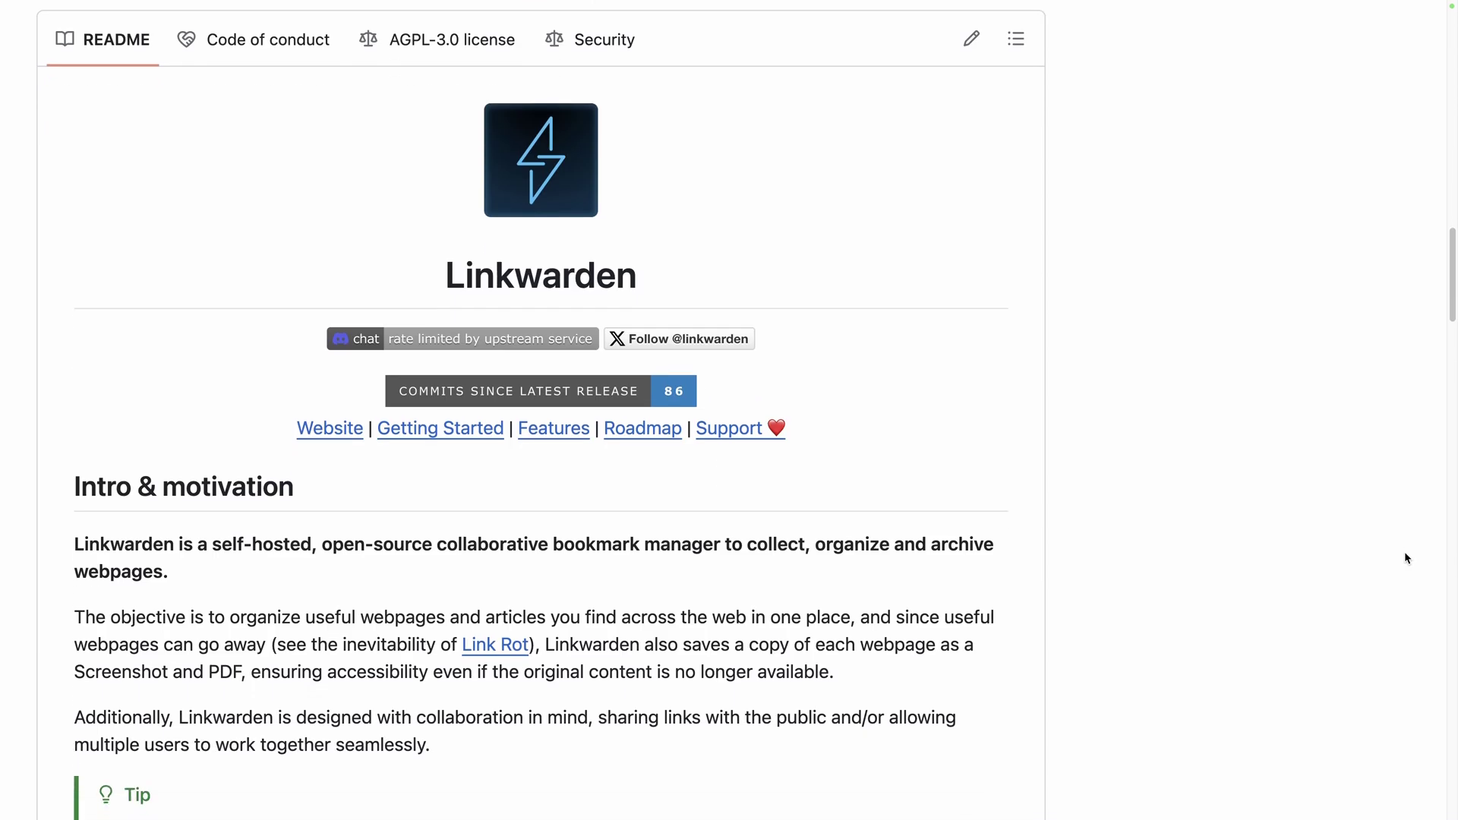
Scroll down the Linkwarden GitHub README to its features list
{"action": "scroll", "coordinate": [1406, 558], "scroll_direction": "down", "scroll_amount": 15}
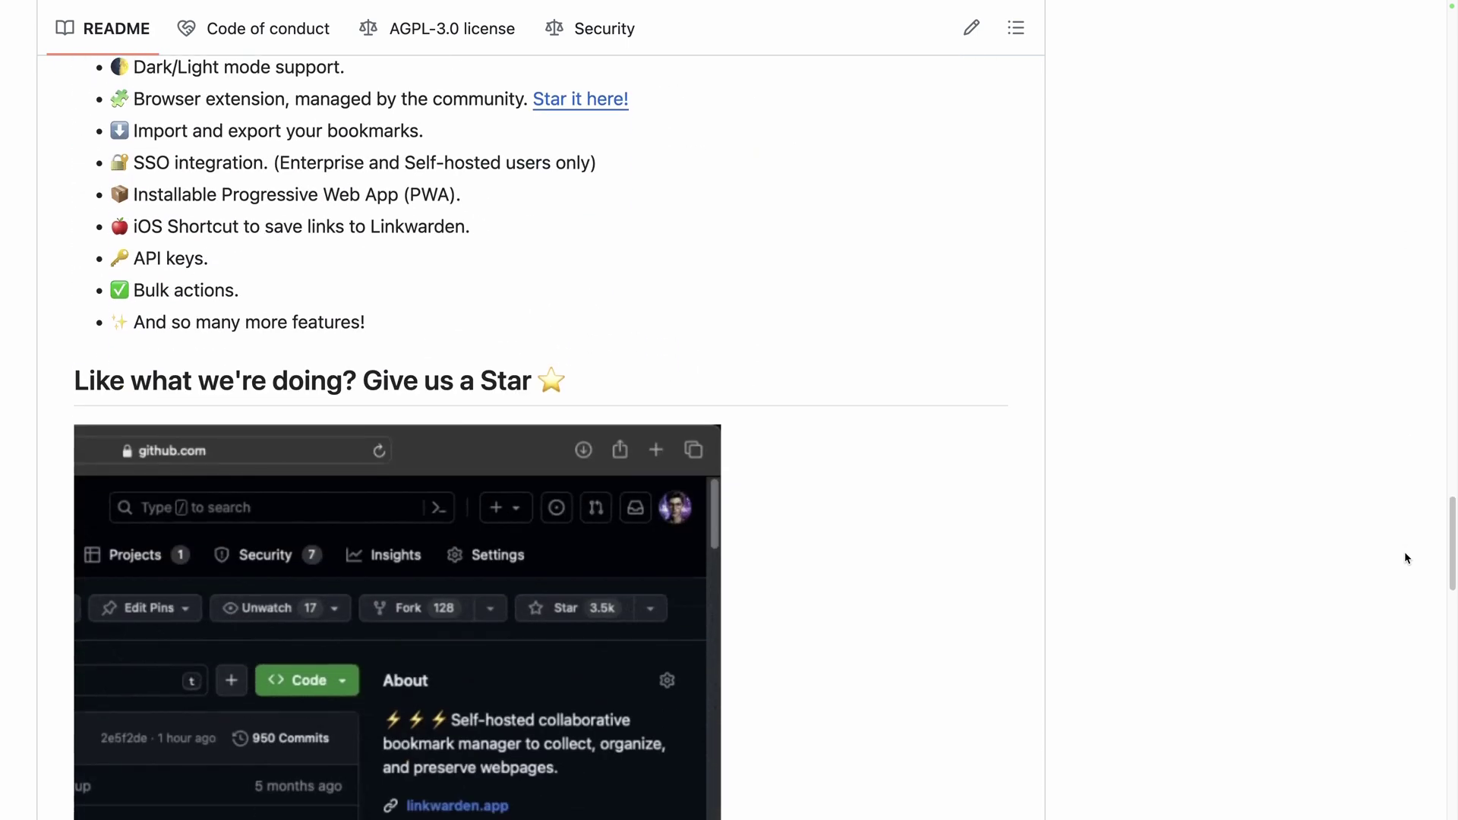
{"action": "scroll", "coordinate": [1406, 554], "scroll_direction": "down", "scroll_amount": 10}
{"action": "scroll", "coordinate": [1405, 552], "scroll_direction": "down", "scroll_amount": 5}
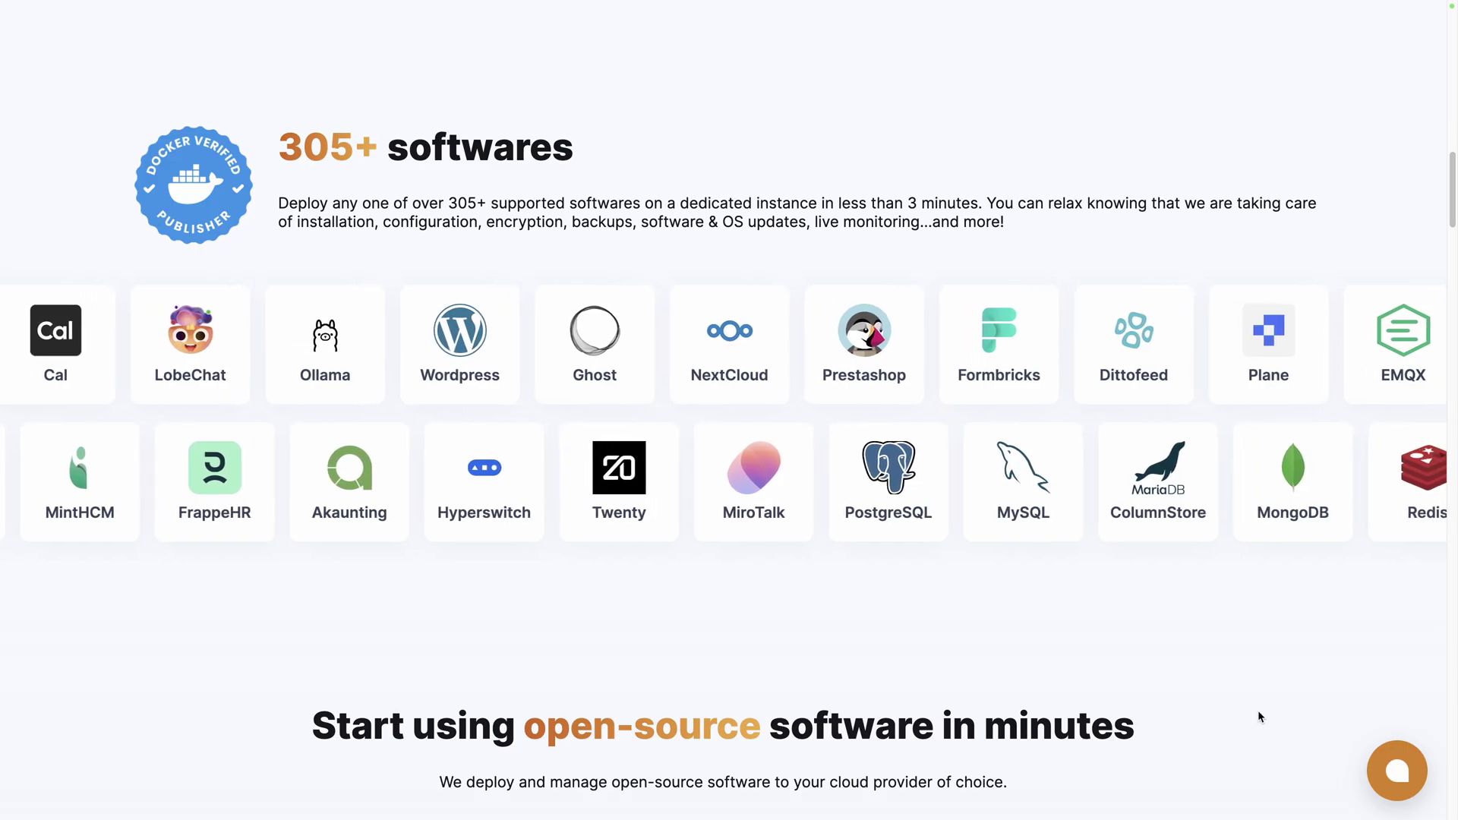
Pick Linkwarden on Elestio with Hetzner, Falkenstein (fsn1) and the SMALL-1C-2G plan
{"action": "scroll", "coordinate": [1258, 717], "scroll_direction": "down", "scroll_amount": 7}
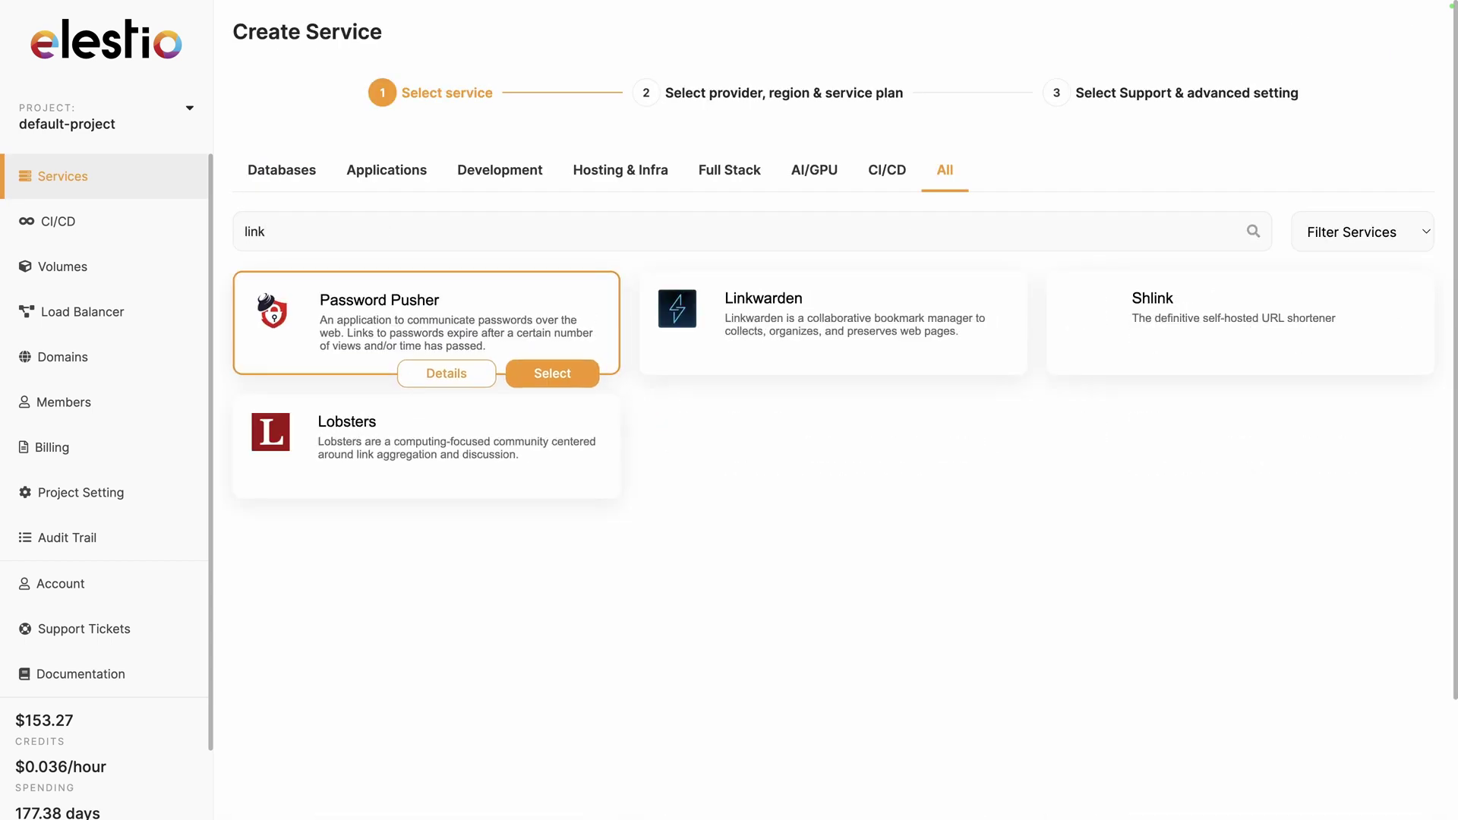
{"action": "left_click", "coordinate": [974, 366]}
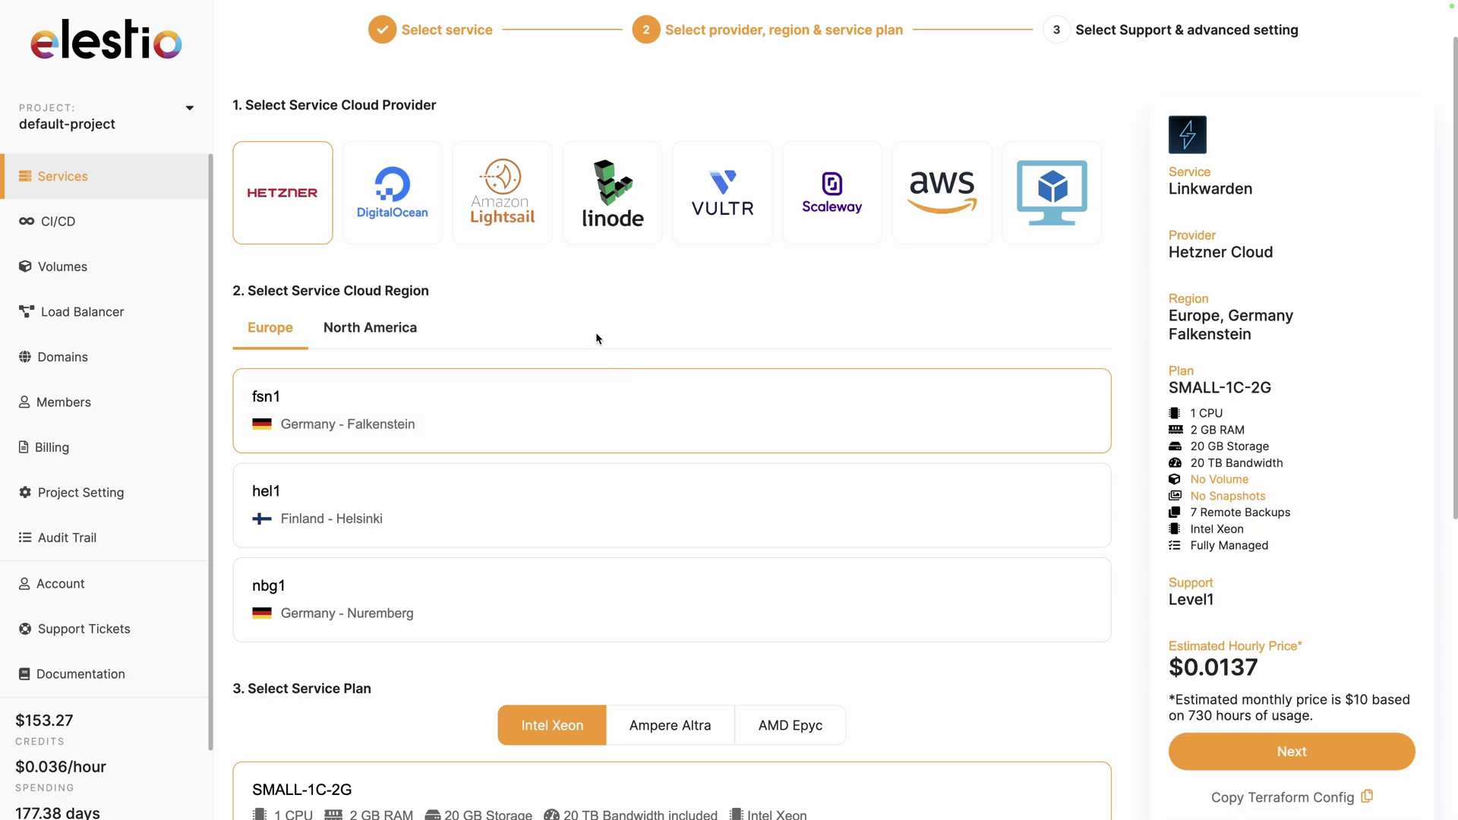
{"action": "scroll", "coordinate": [651, 459], "scroll_direction": "down", "scroll_amount": 2}
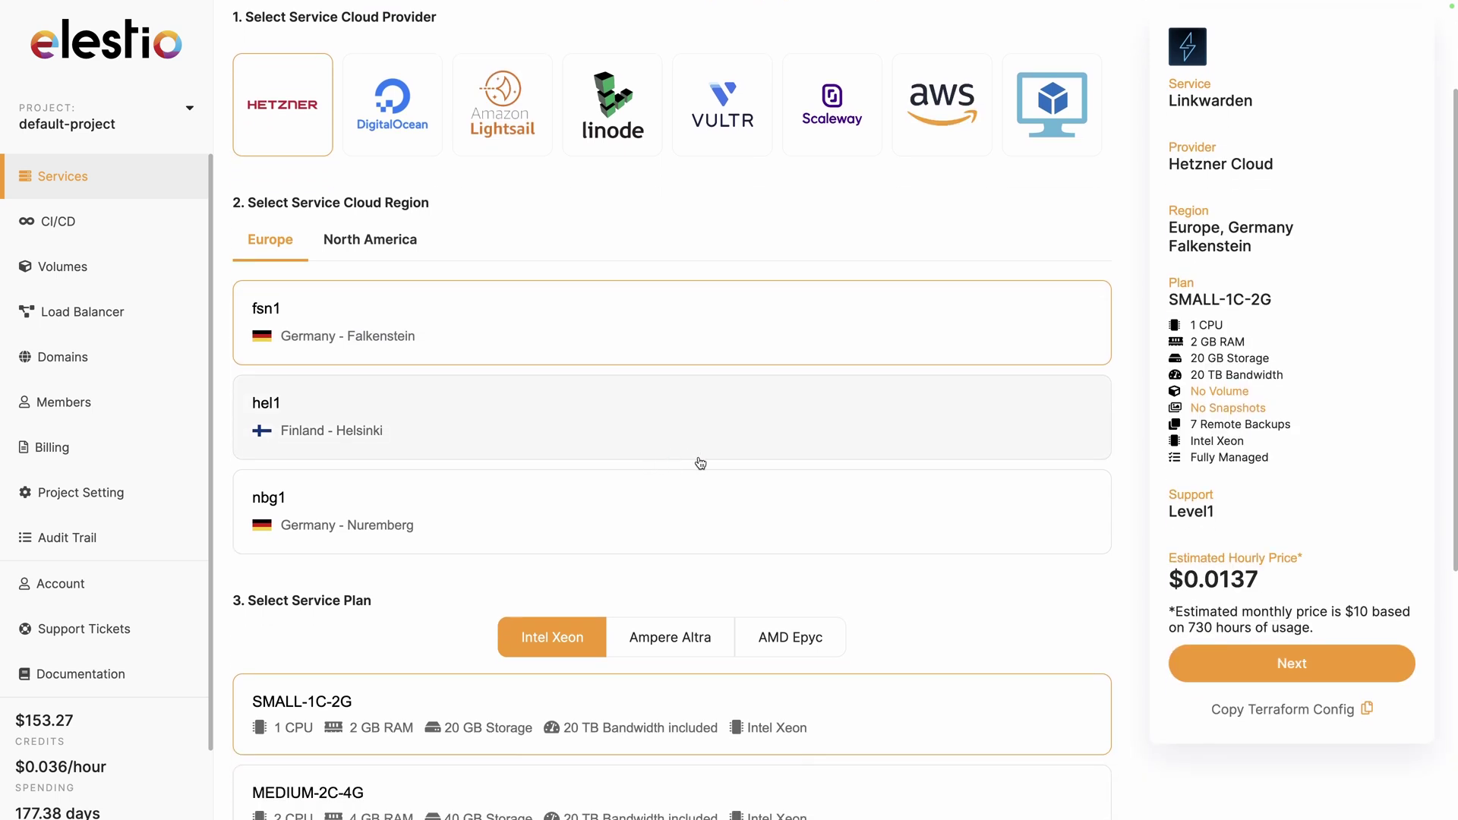
{"action": "left_click", "coordinate": [1206, 664]}
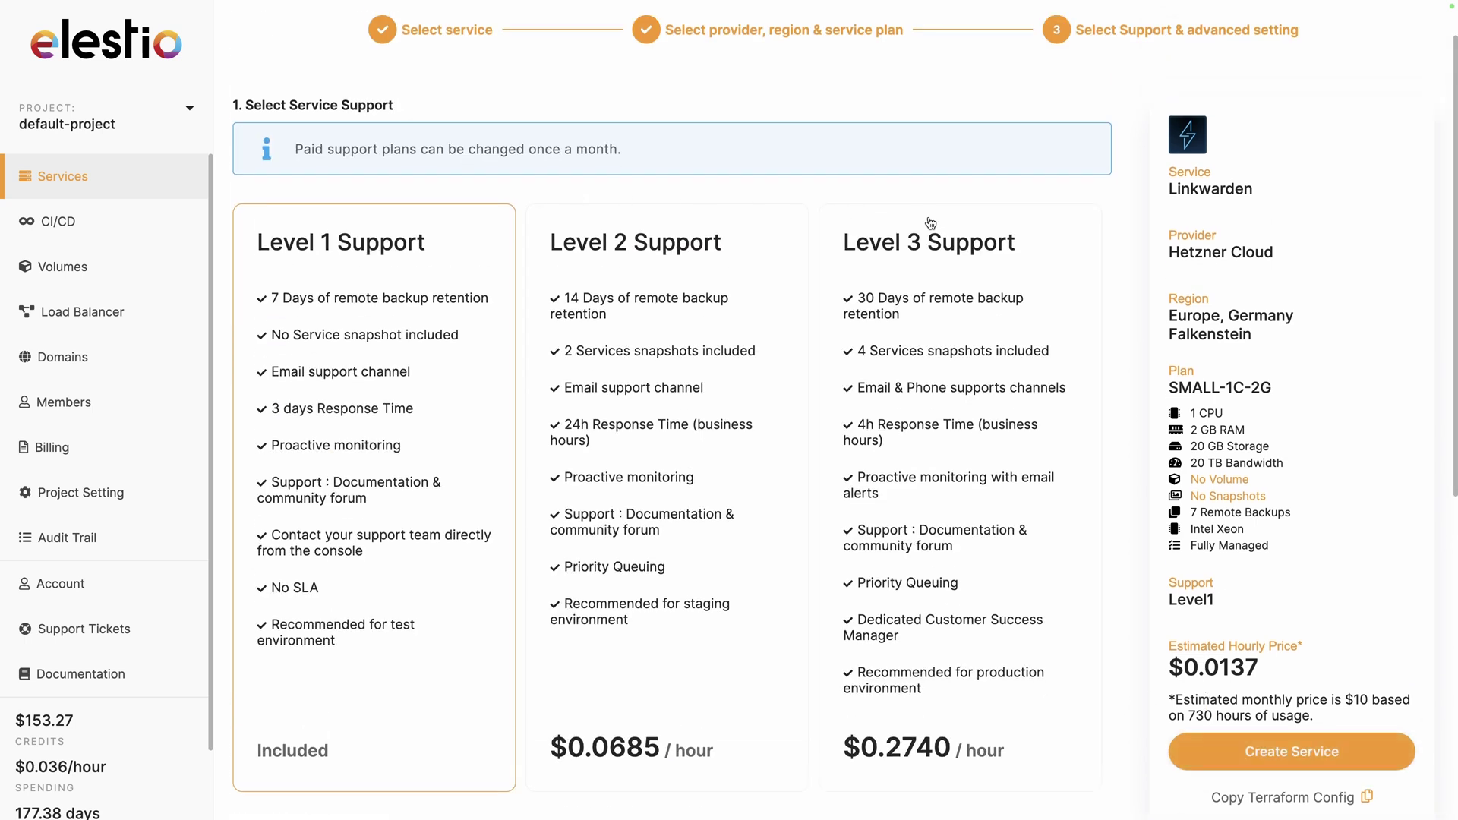
Create the service and copy its admin password from the service overview
{"action": "scroll", "coordinate": [1049, 483], "scroll_direction": "down", "scroll_amount": 2}
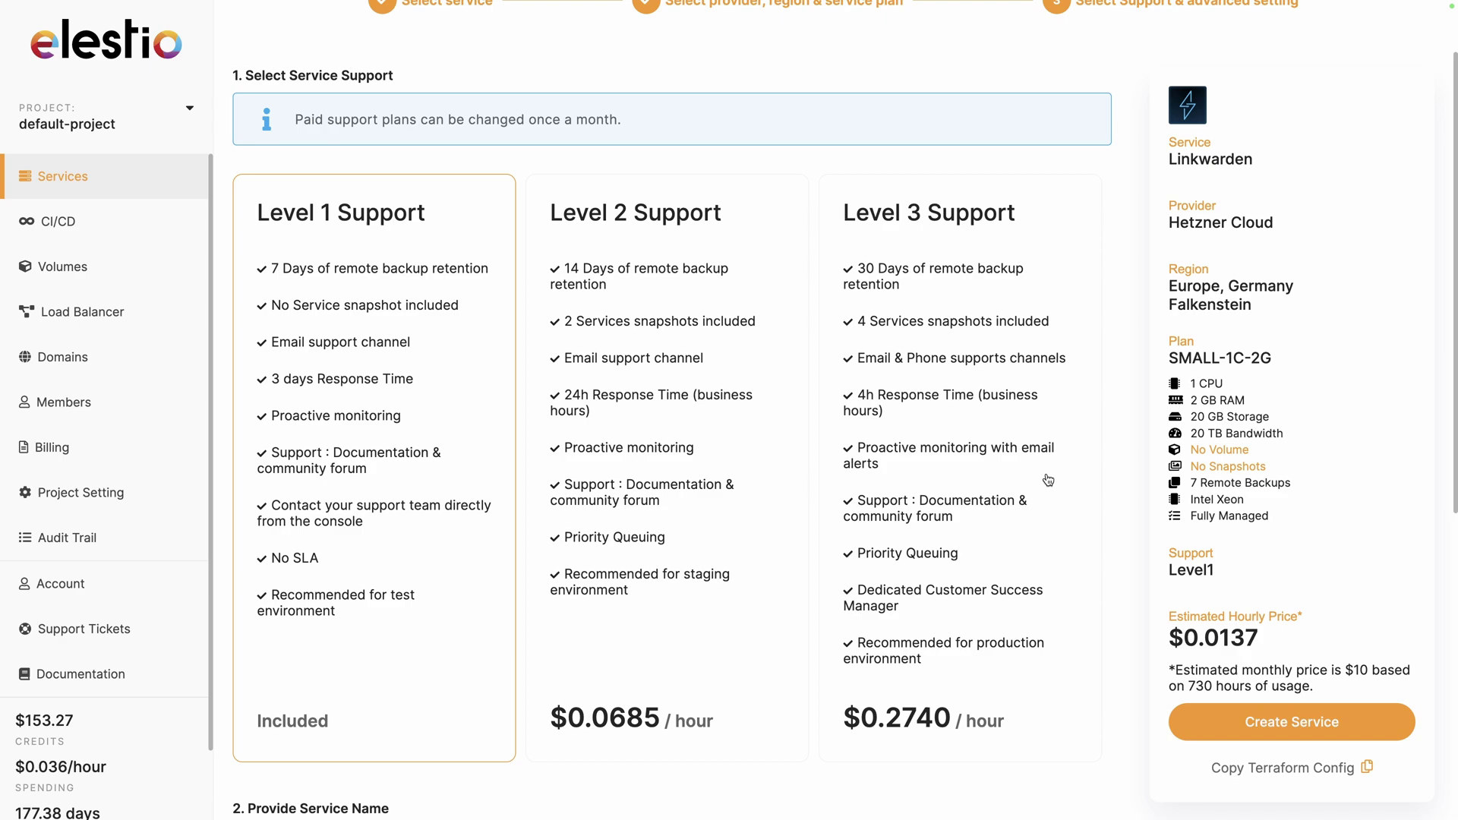
{"action": "left_click", "coordinate": [1275, 663]}
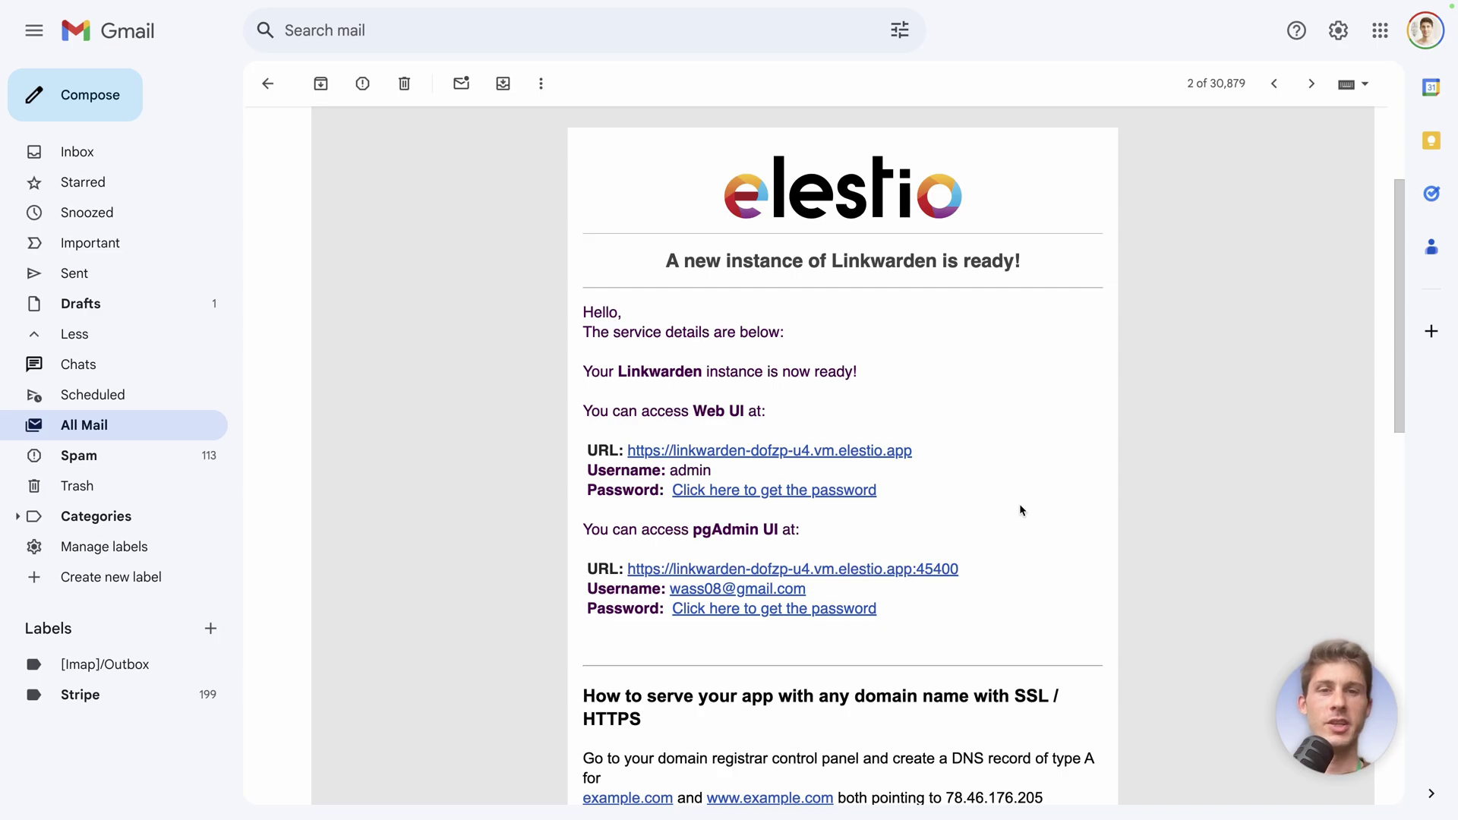
{"action": "left_click", "coordinate": [789, 492]}
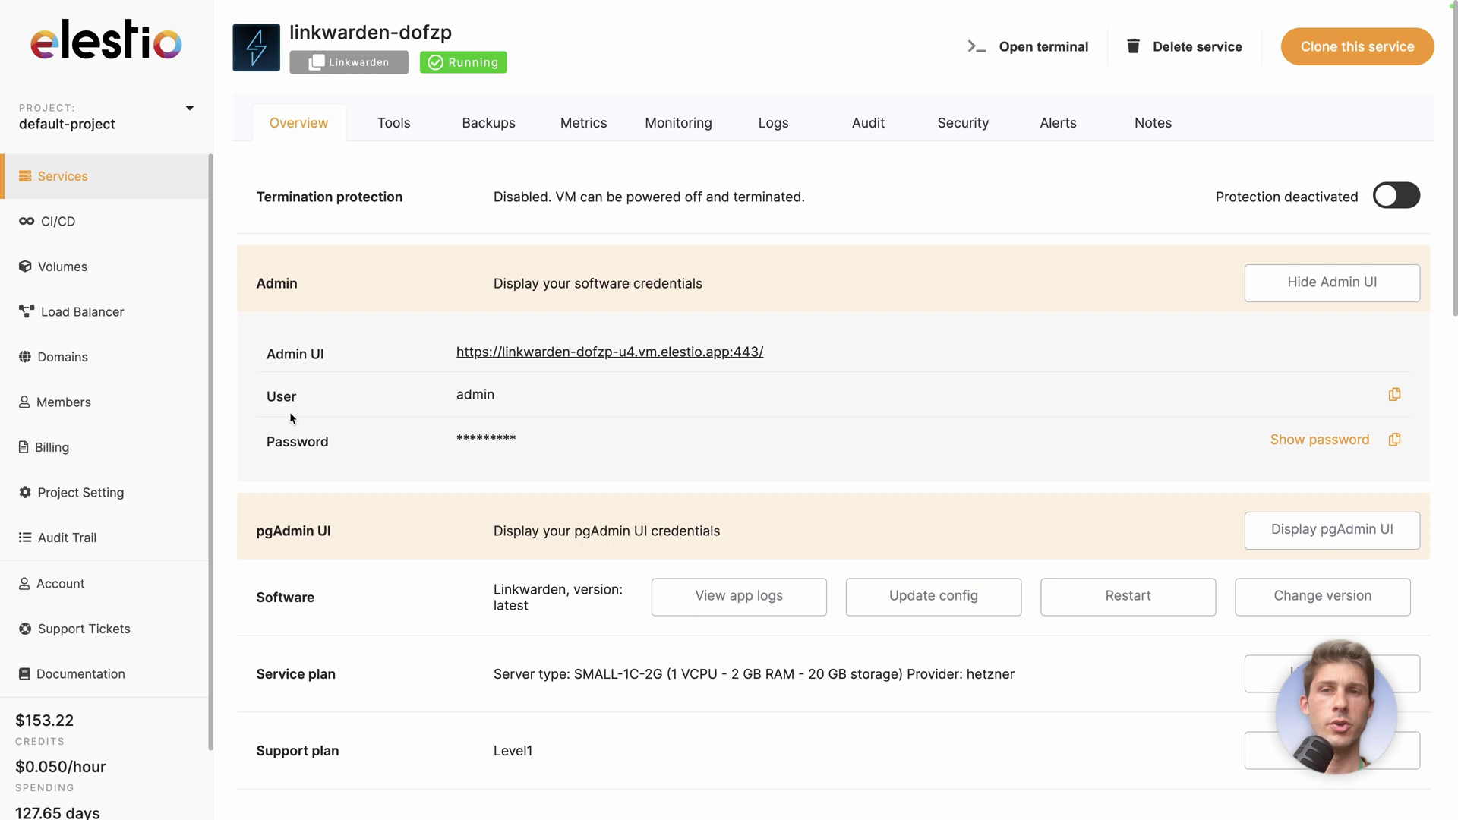
{"action": "left_click", "coordinate": [1395, 440]}
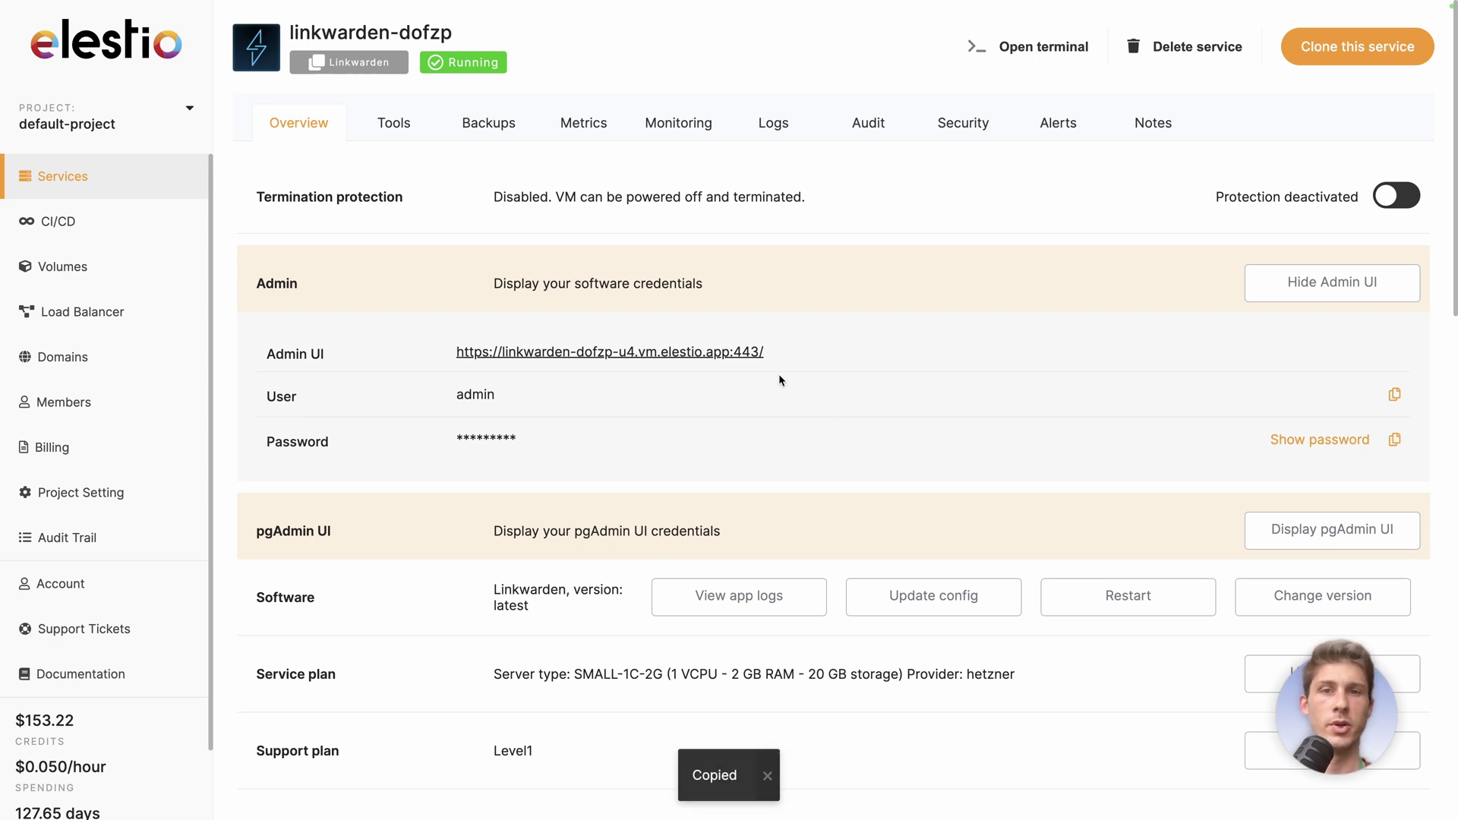
Log in to the new Linkwarden instance as admin using the copied password
{"action": "left_click", "coordinate": [735, 354]}
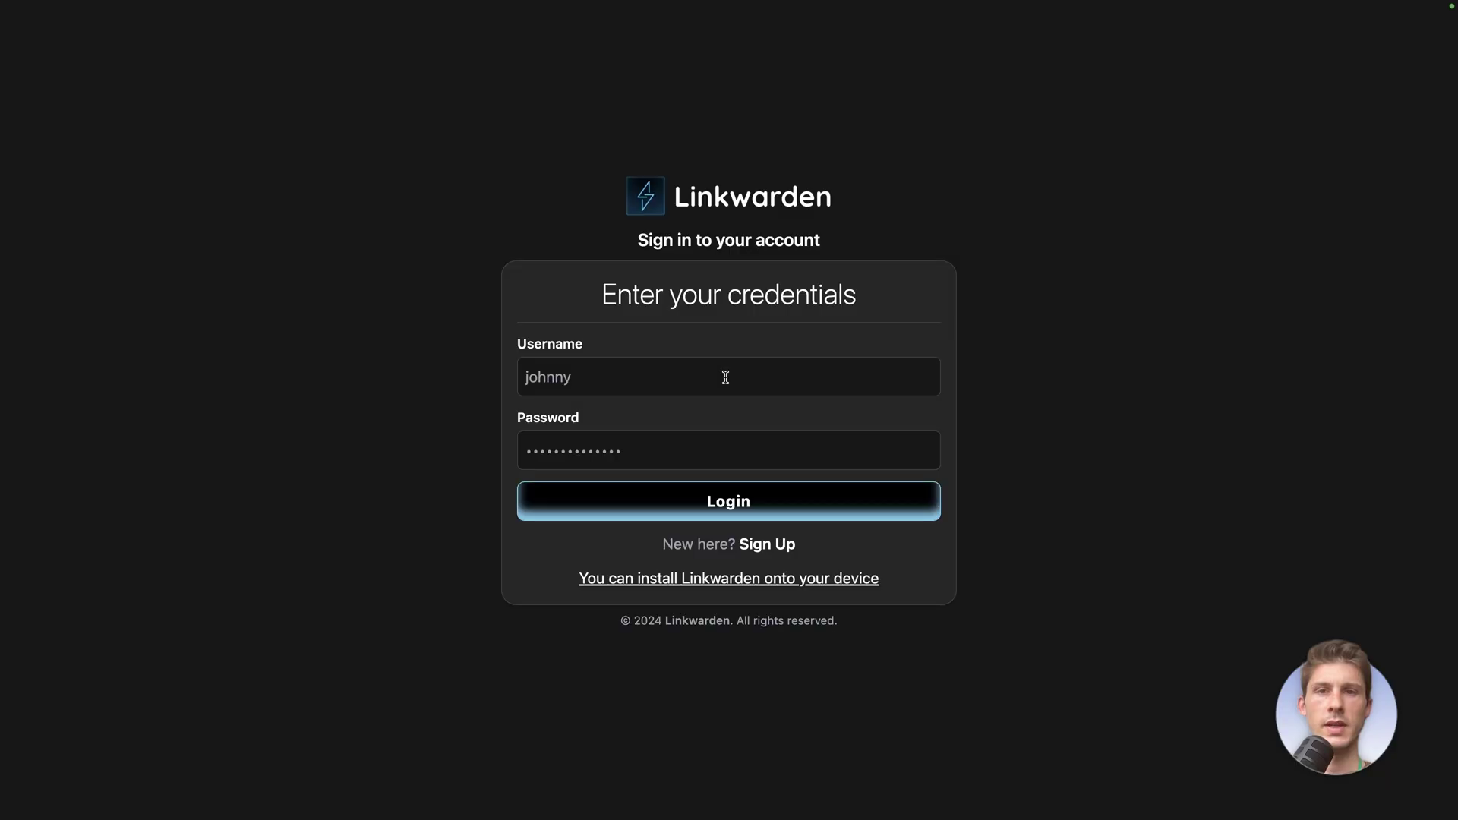
{"action": "type", "text": "admin"}
{"action": "key", "text": "Tab"}
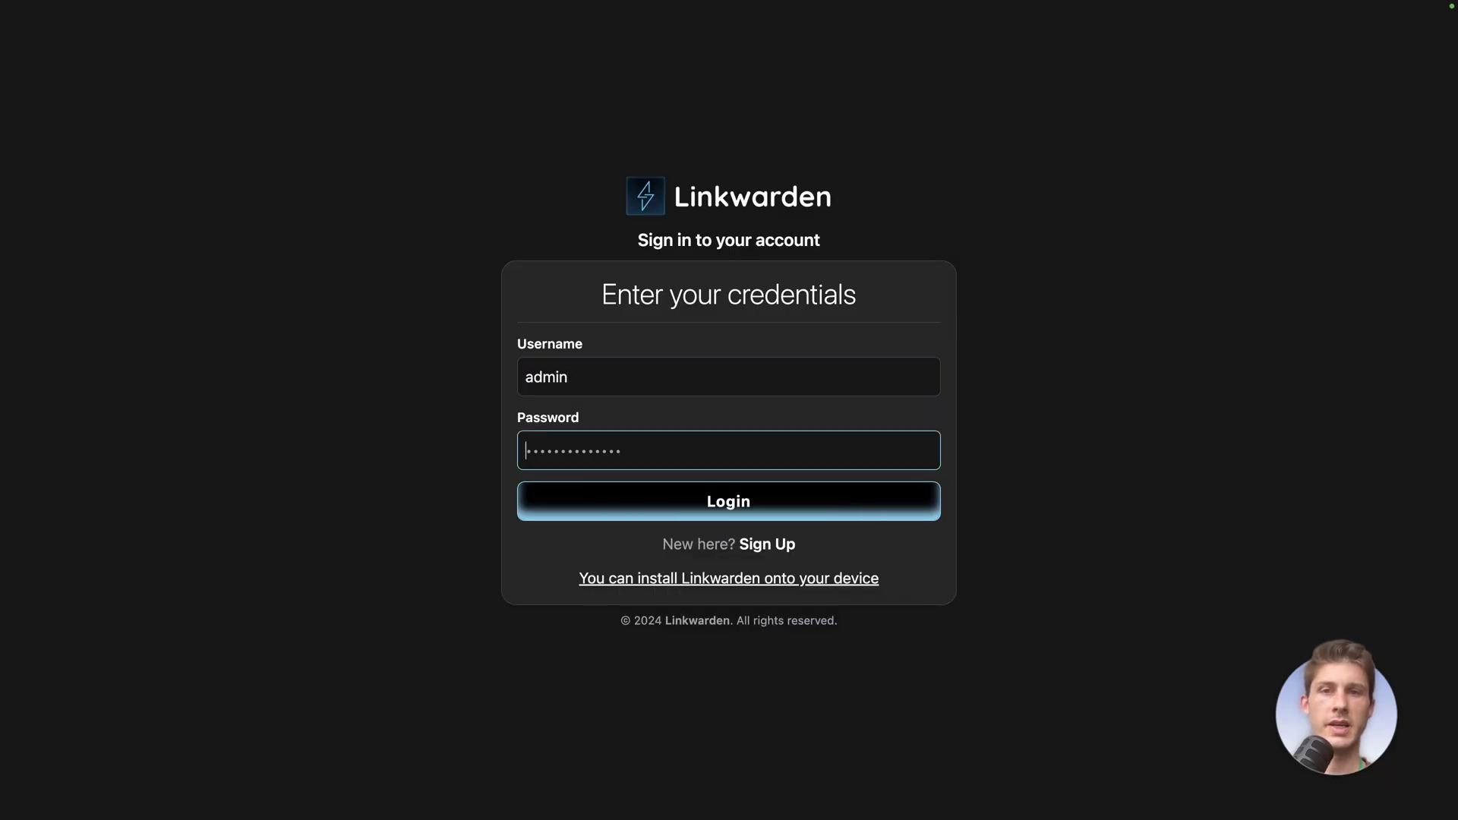
{"action": "key", "text": "super+v"}
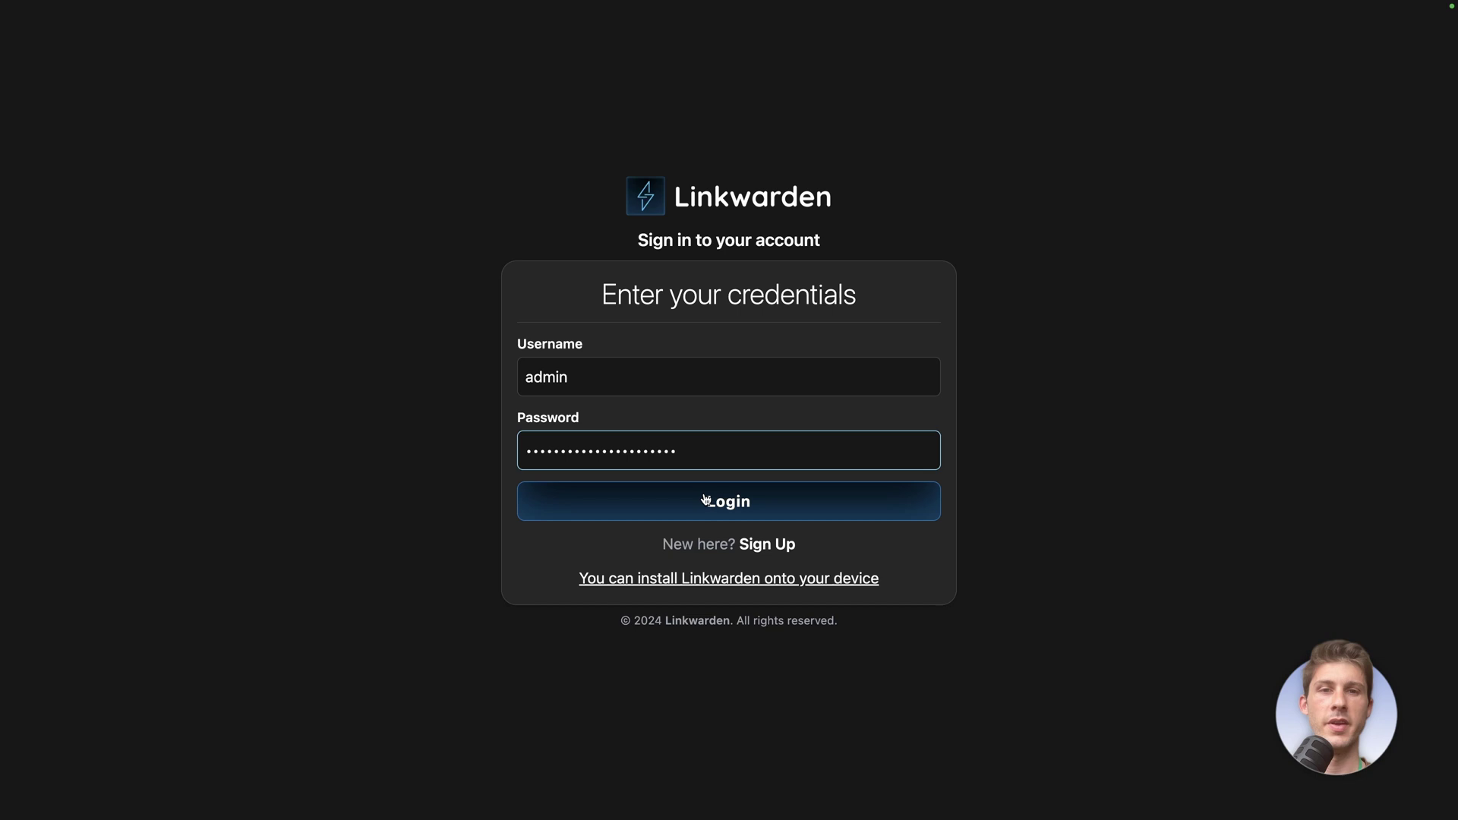
{"action": "left_click", "coordinate": [705, 502]}
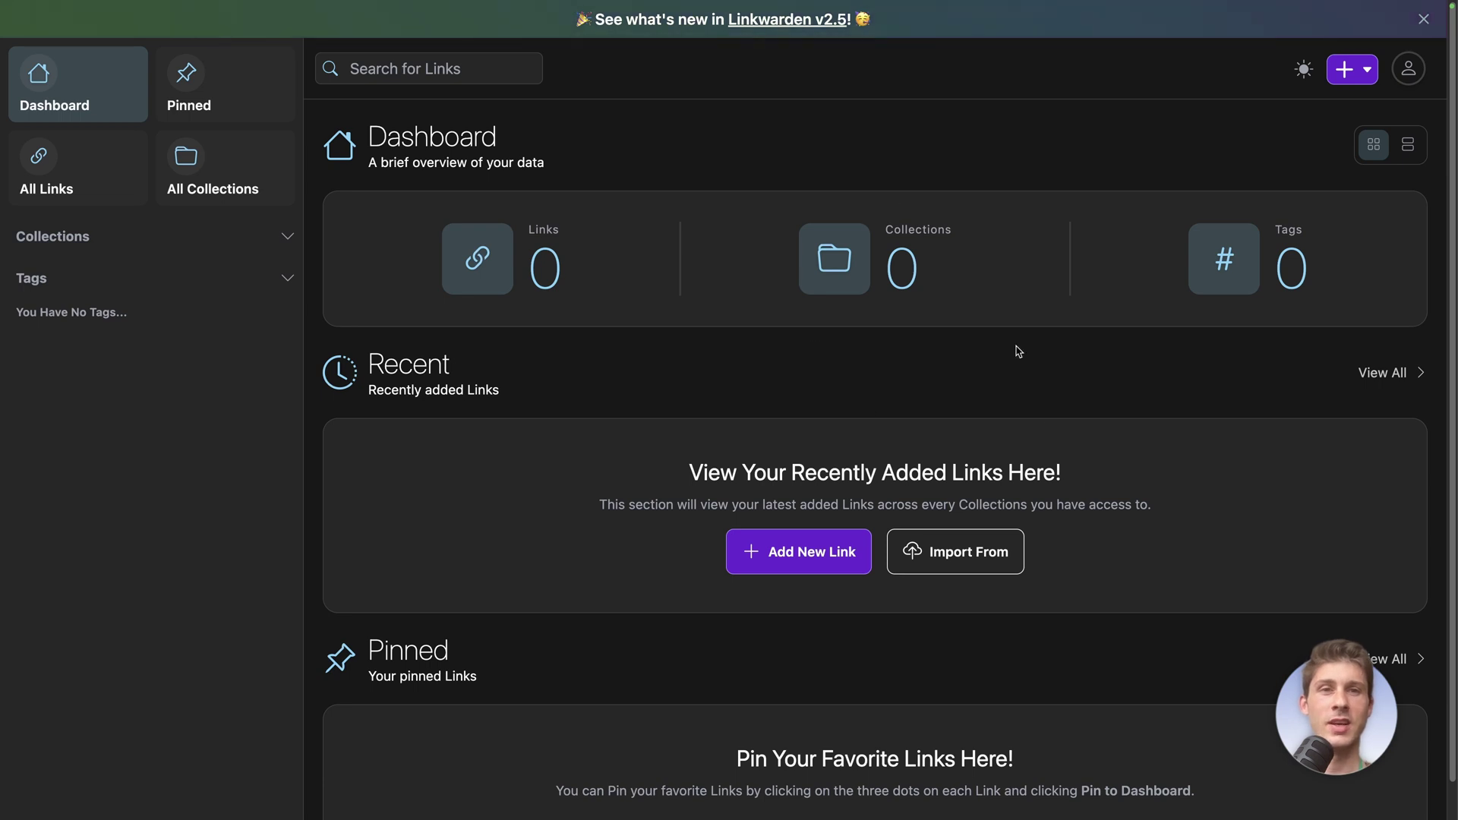
Create a bright orange collection named OSS with the description 'Open Source Software'
{"action": "left_click", "coordinate": [1357, 77]}
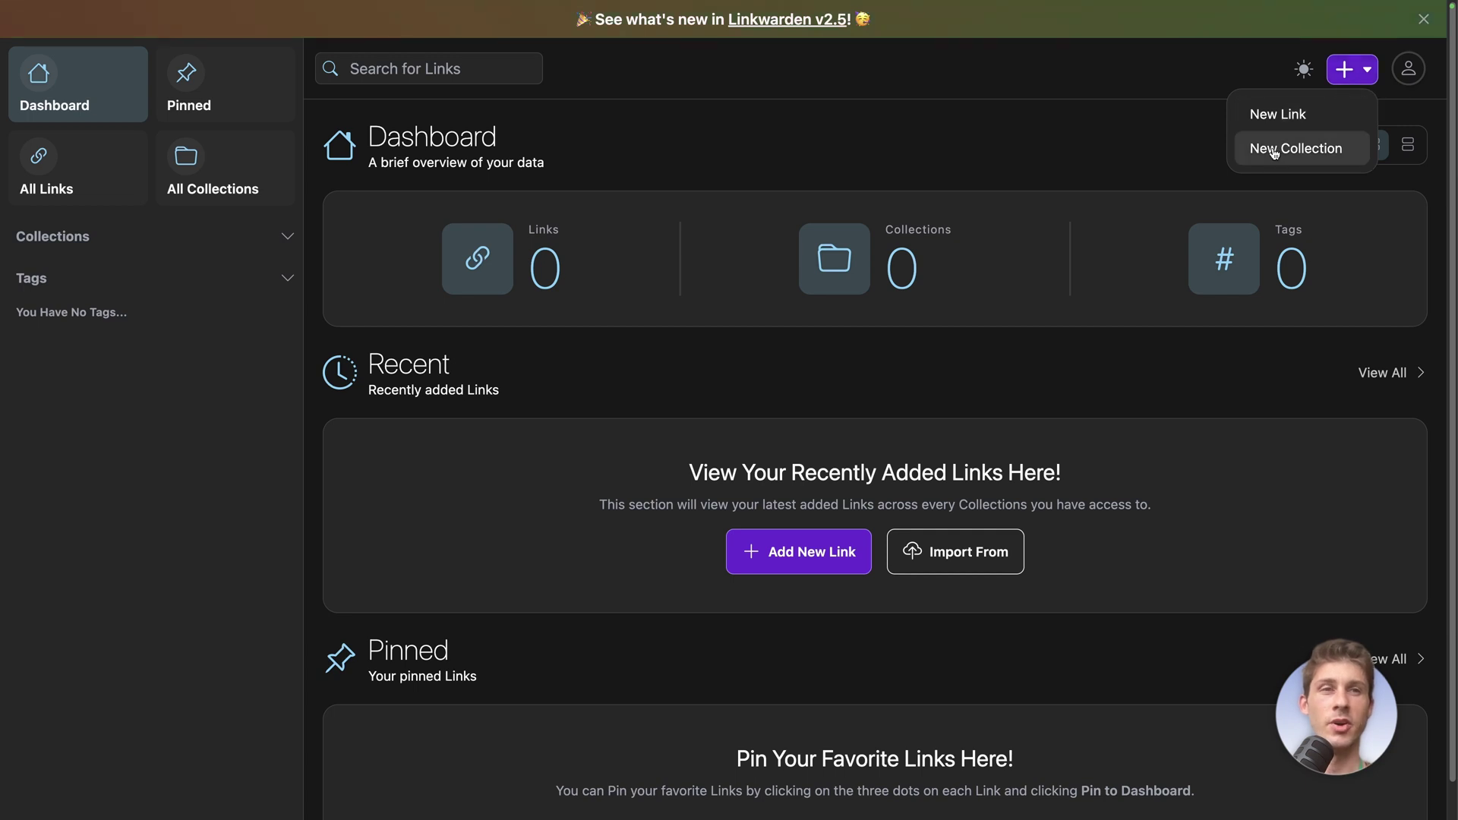
{"action": "left_click", "coordinate": [1274, 152]}
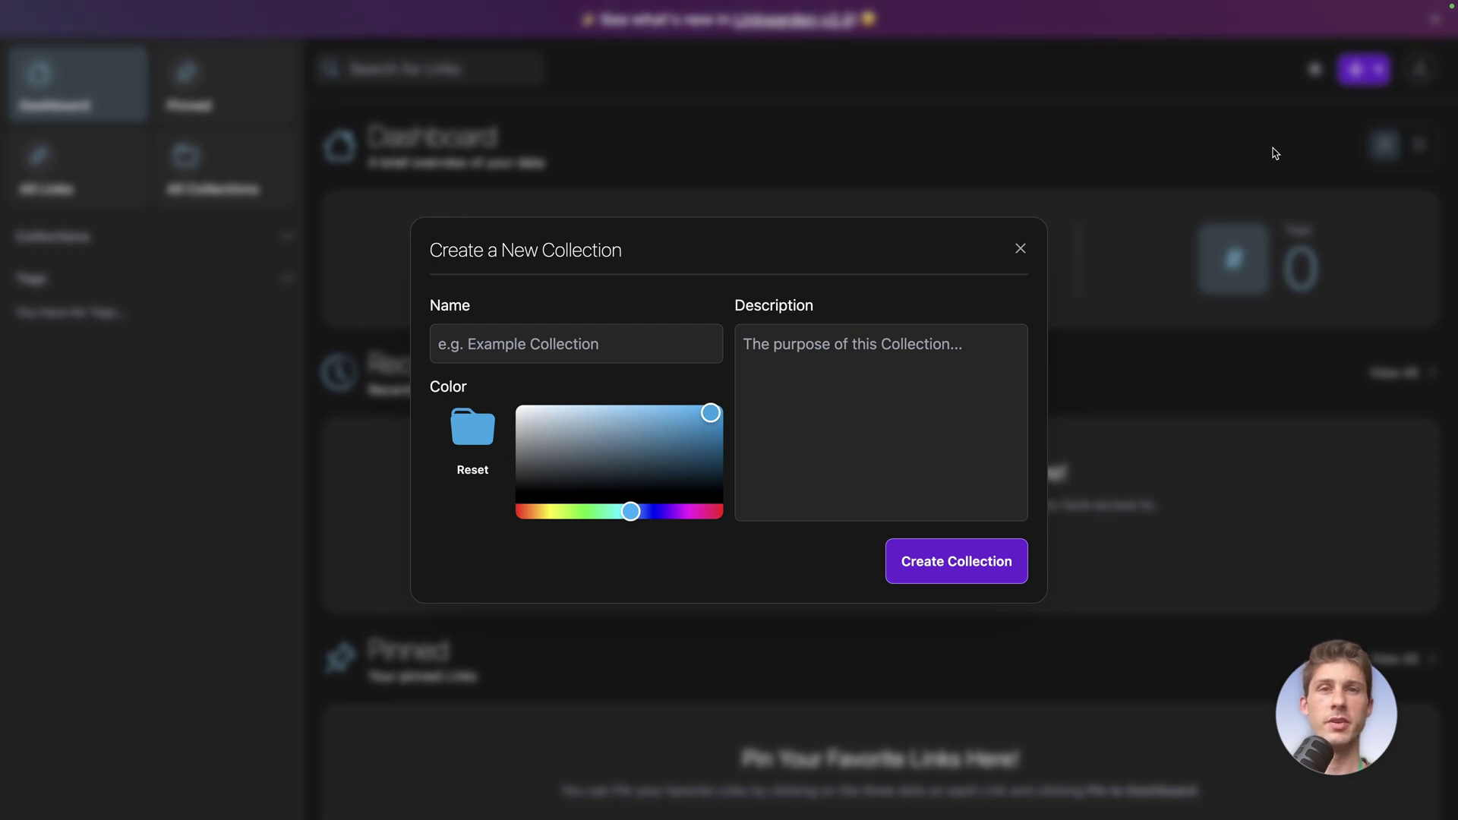
{"action": "left_click", "coordinate": [623, 350]}
{"action": "type", "text": "OSS"}
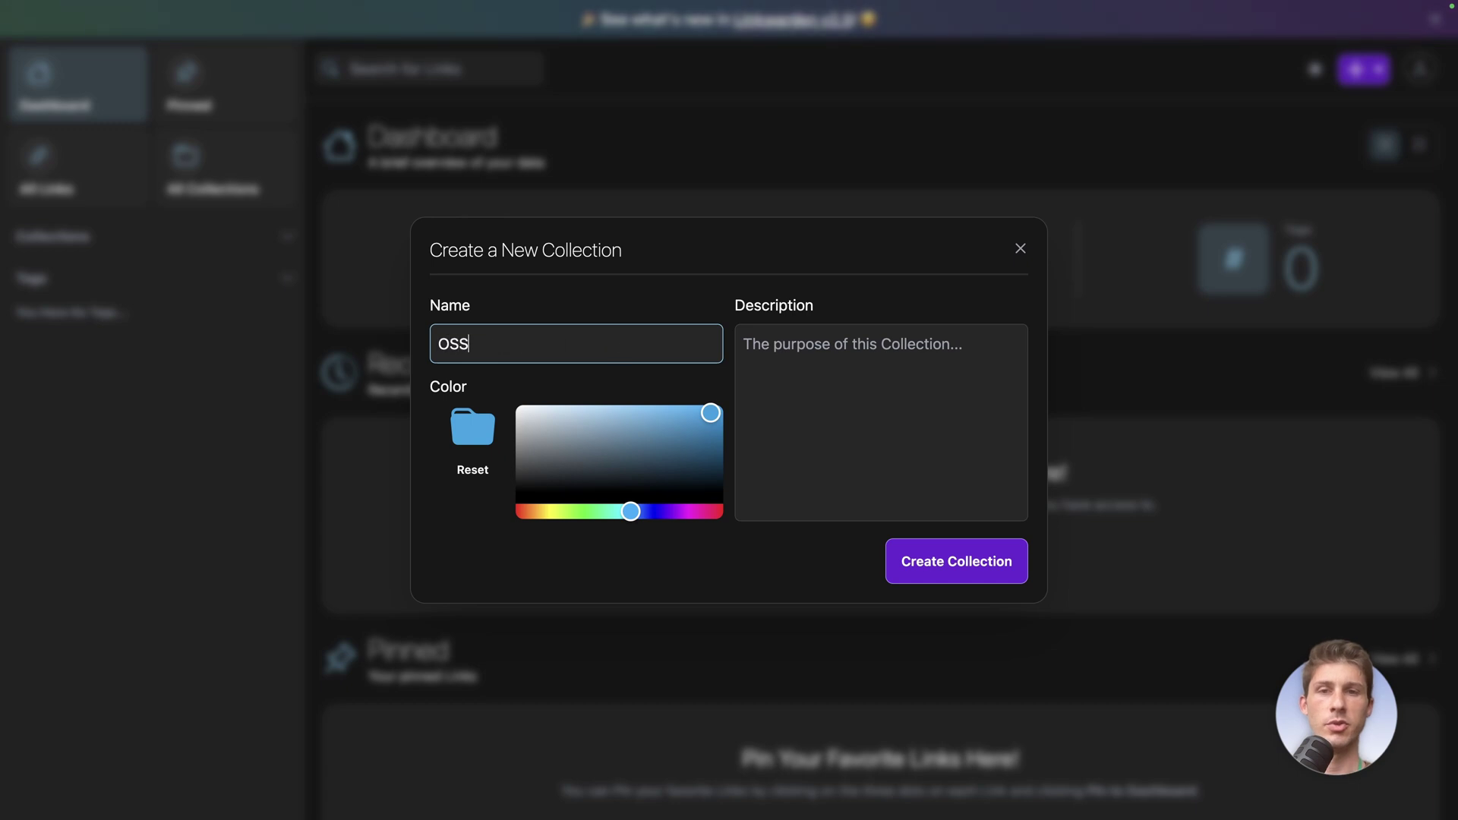
{"action": "left_click", "coordinate": [832, 385]}
{"action": "type", "text": "Open Source "}
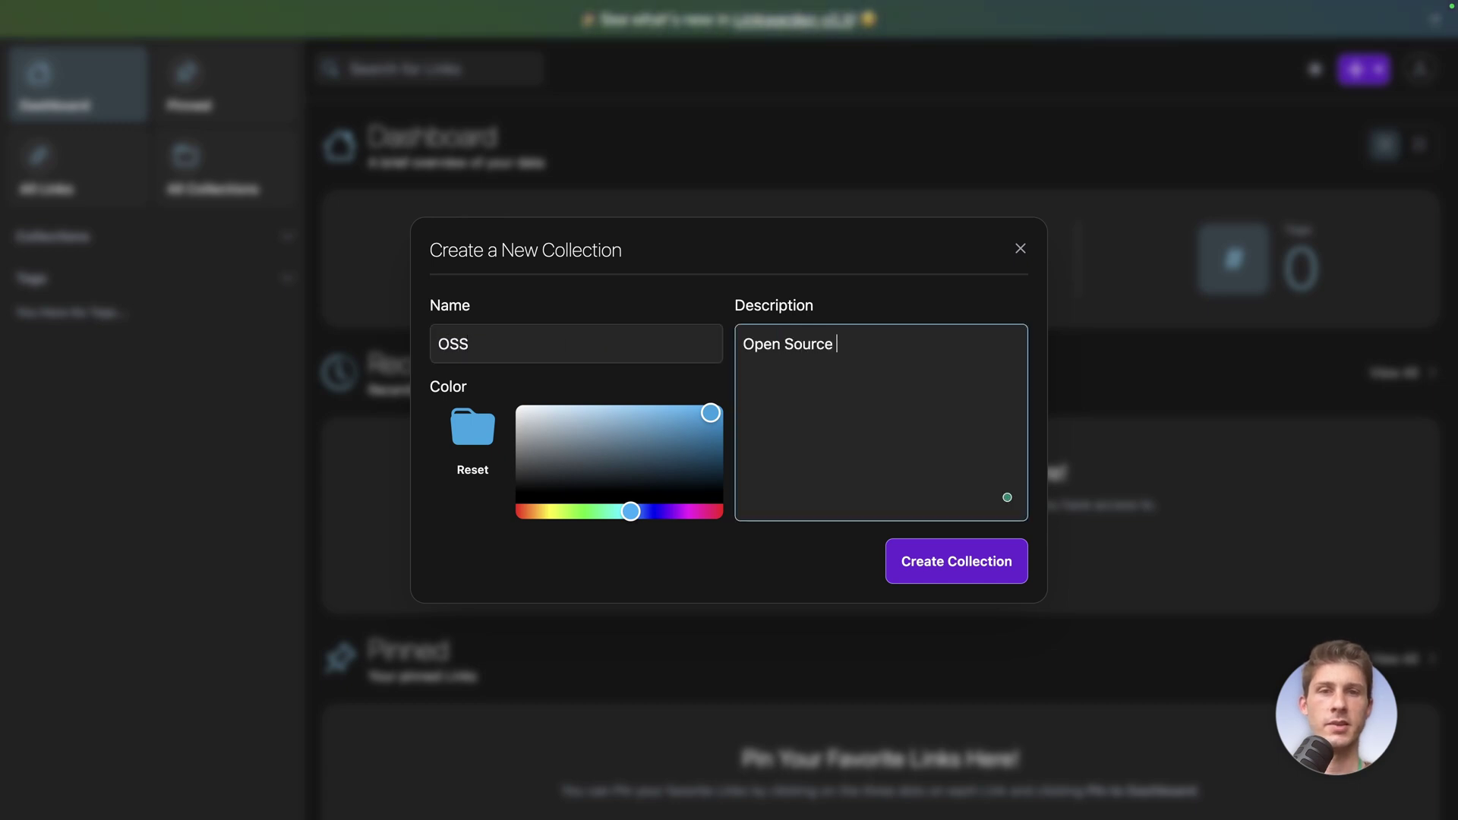
{"action": "type", "text": "Softw"}
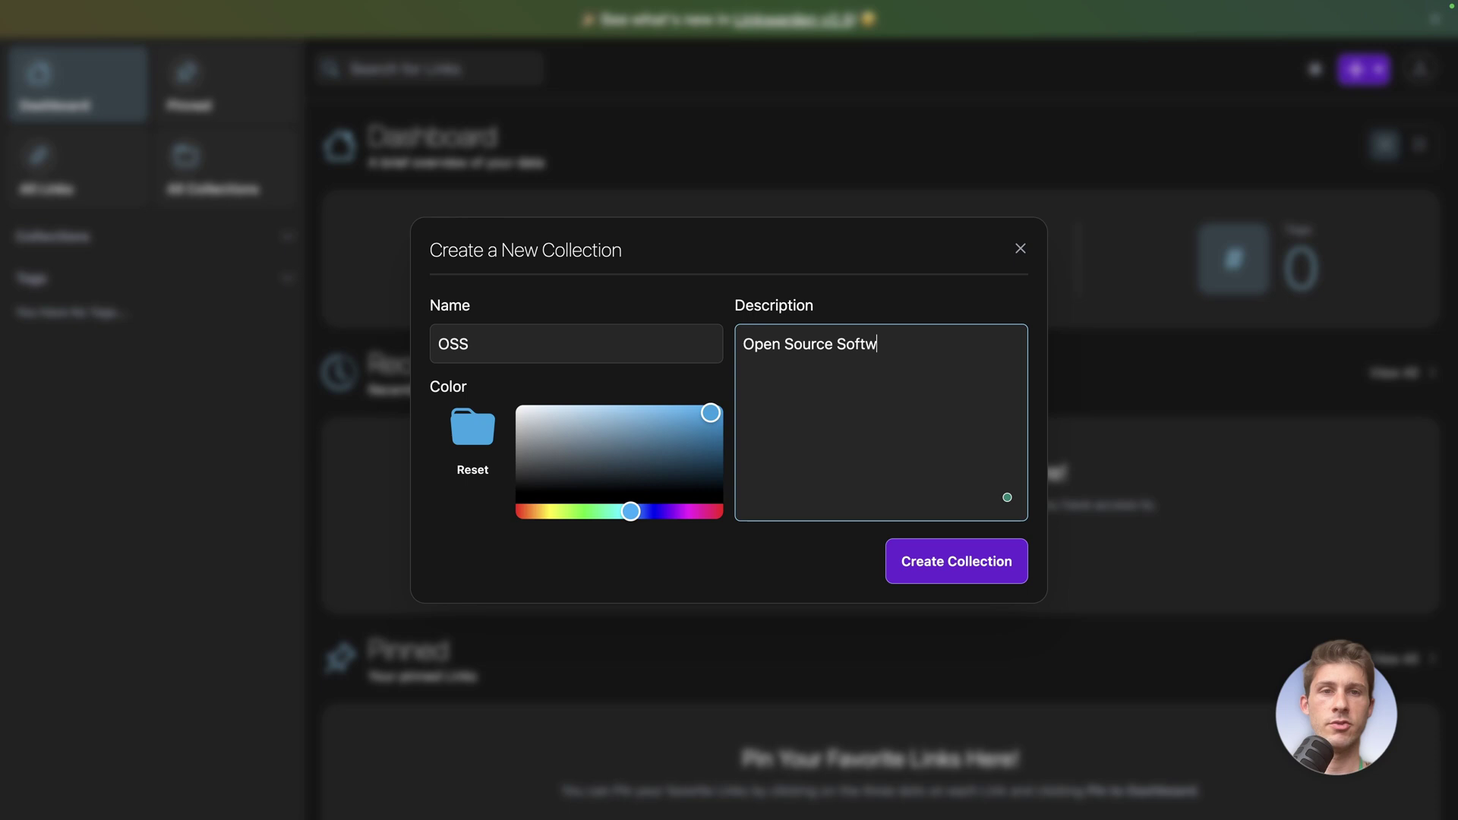
{"action": "type", "text": "are"}
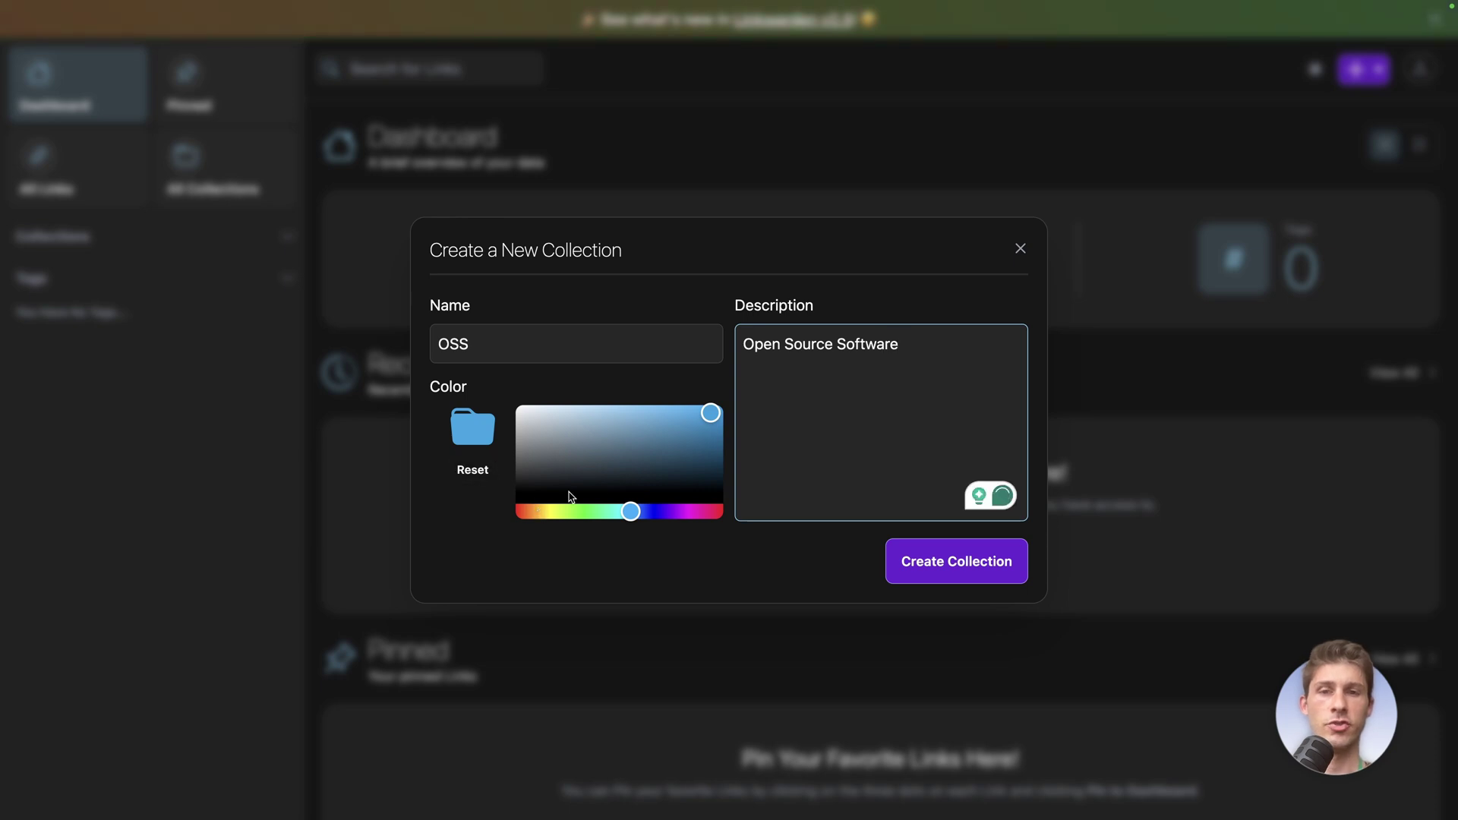
{"action": "left_click", "coordinate": [536, 515]}
{"action": "left_click", "coordinate": [700, 407]}
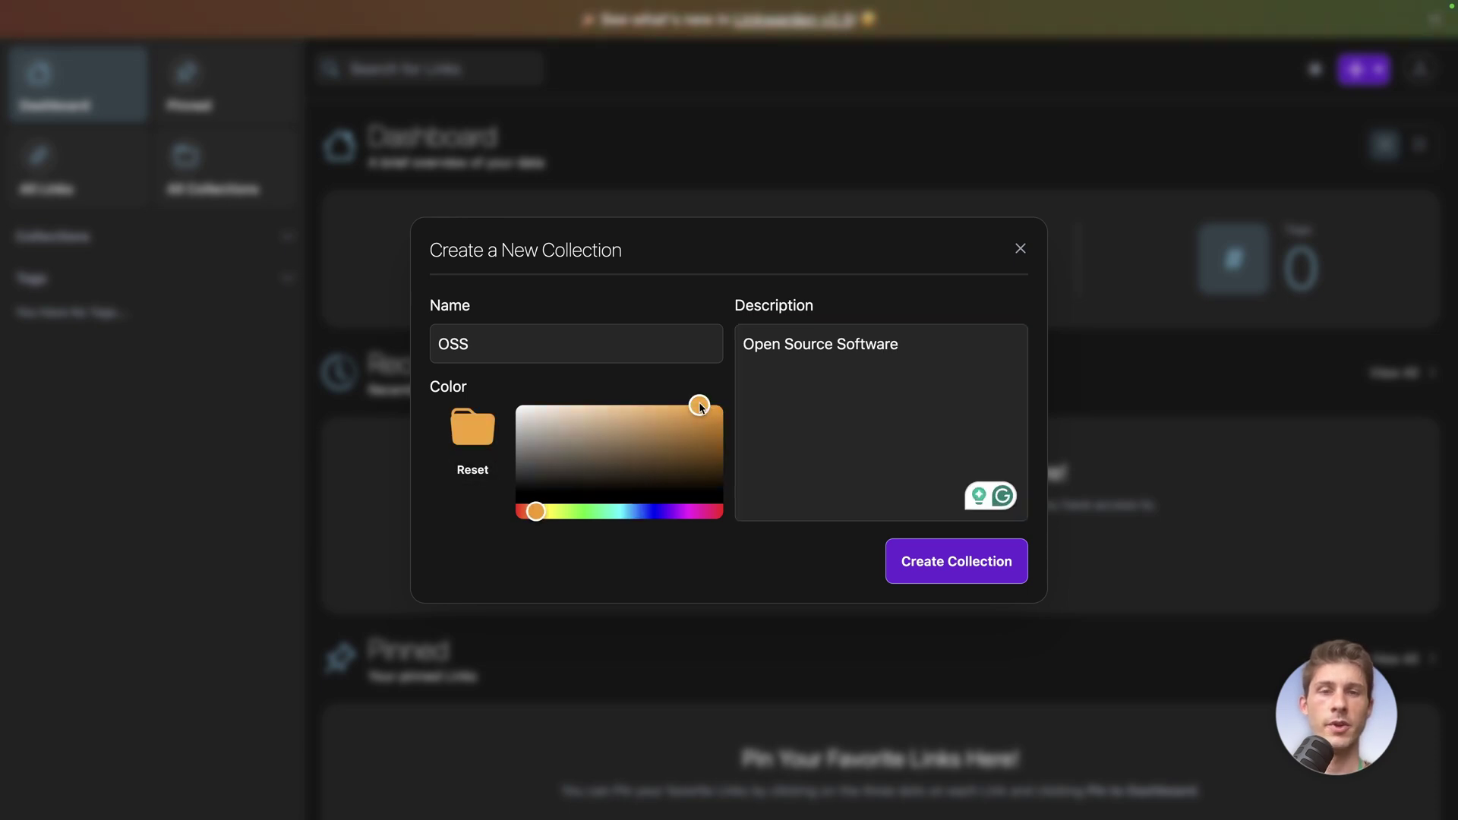
{"action": "left_click", "coordinate": [922, 569]}
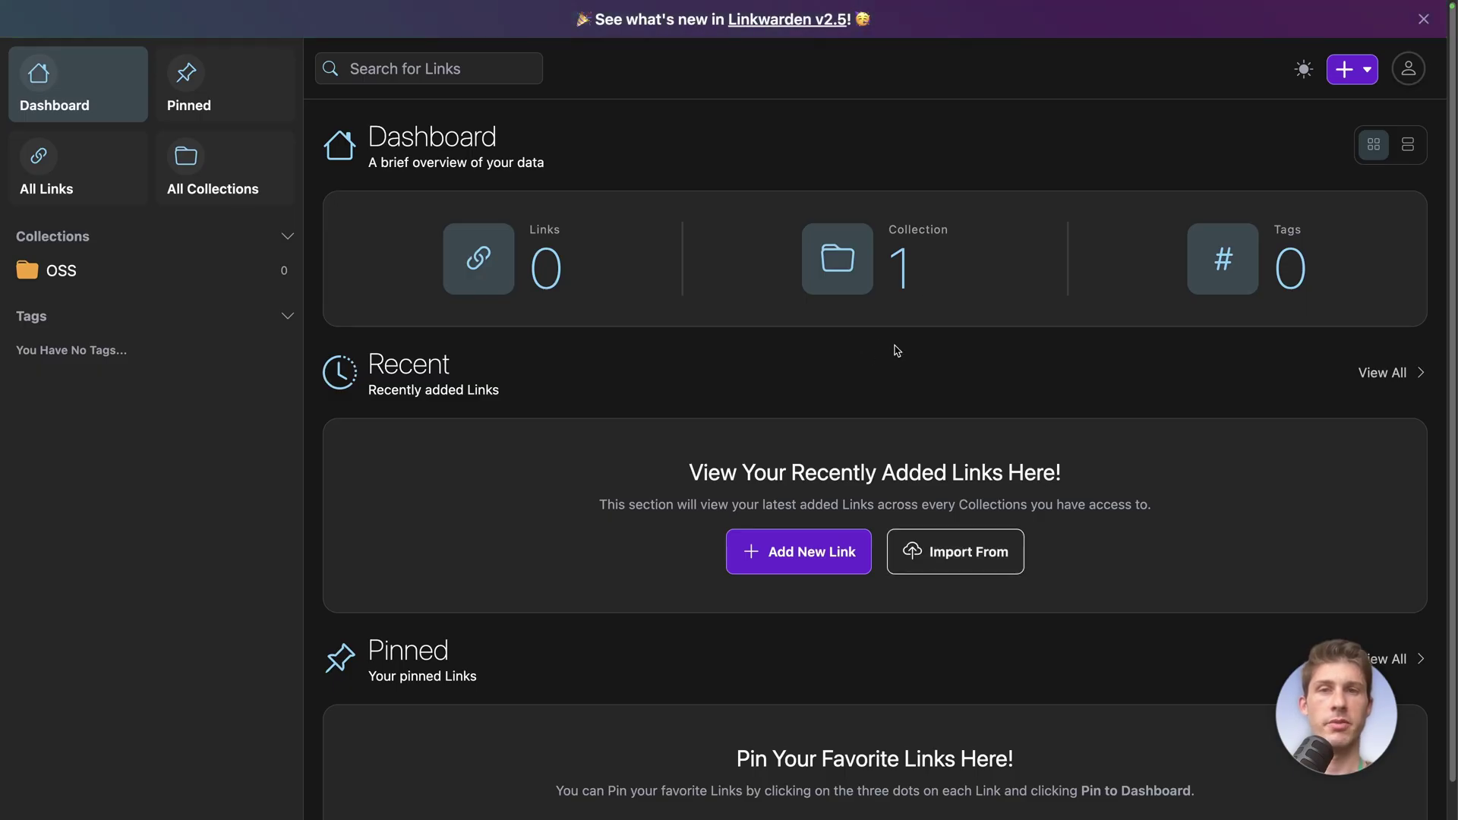
Create a blue collection named Socials from the collections page
{"action": "left_click", "coordinate": [201, 188]}
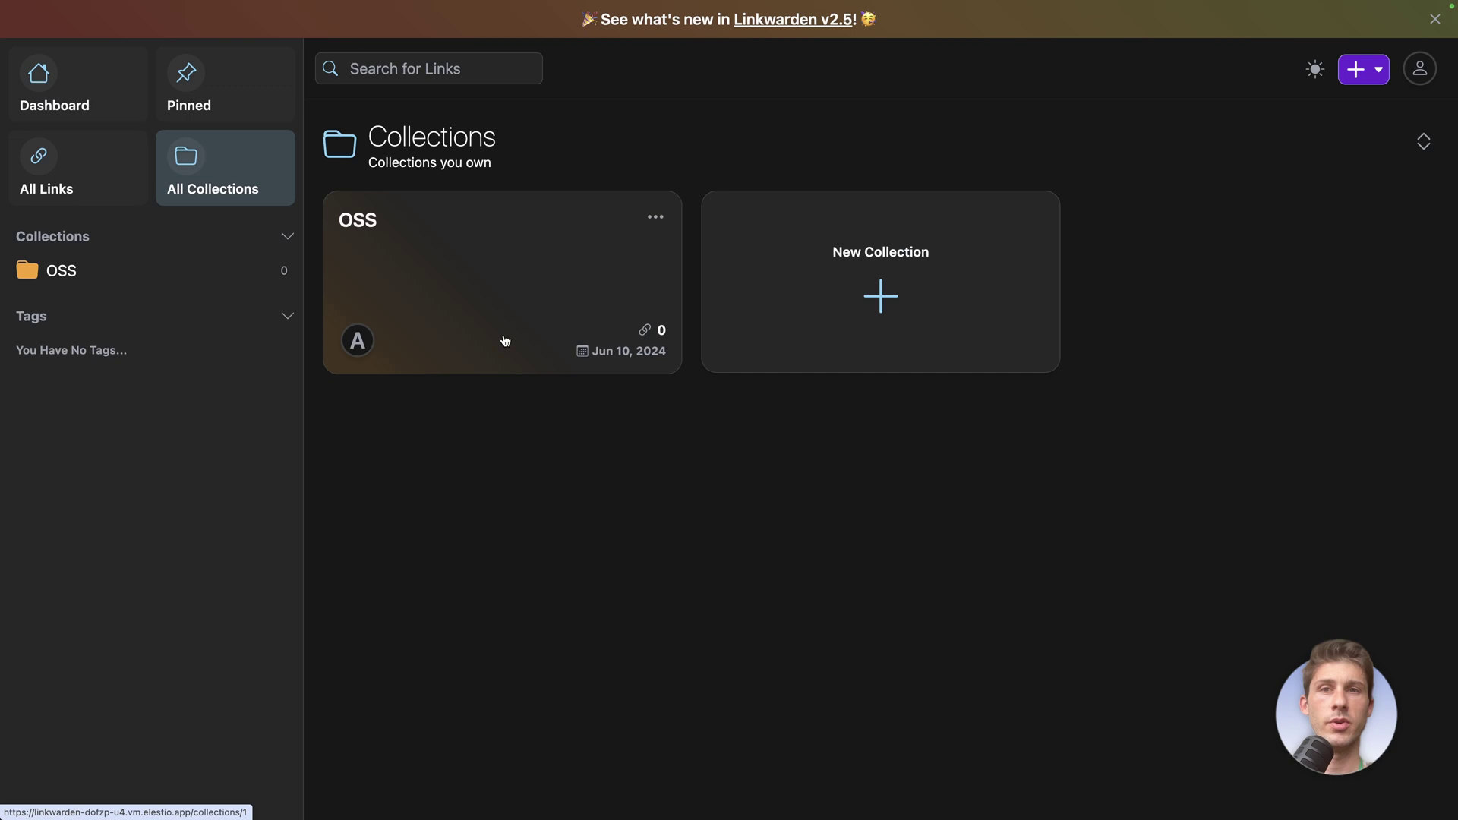
{"action": "left_click", "coordinate": [884, 305]}
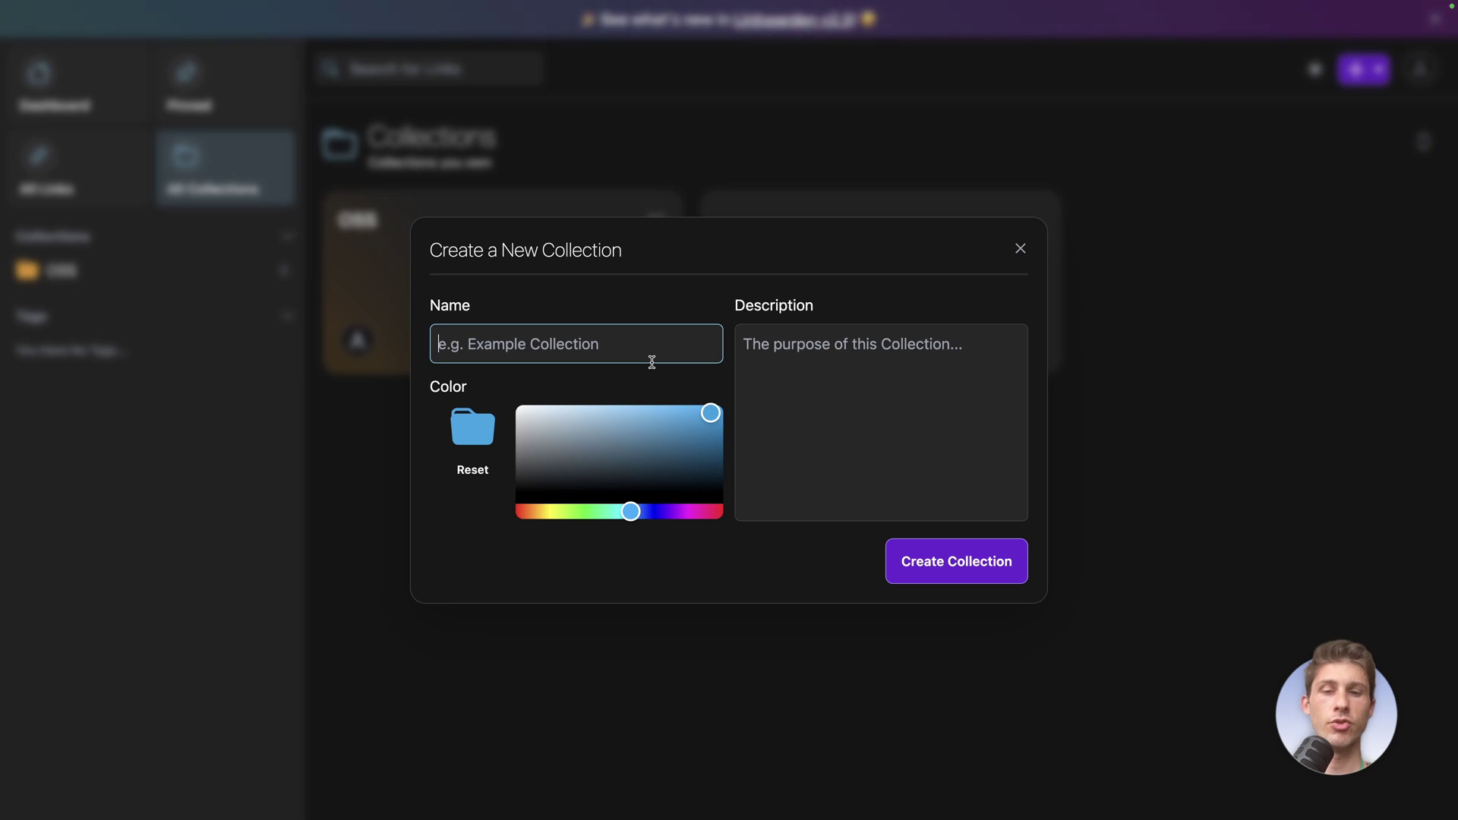
{"action": "type", "text": "Socials"}
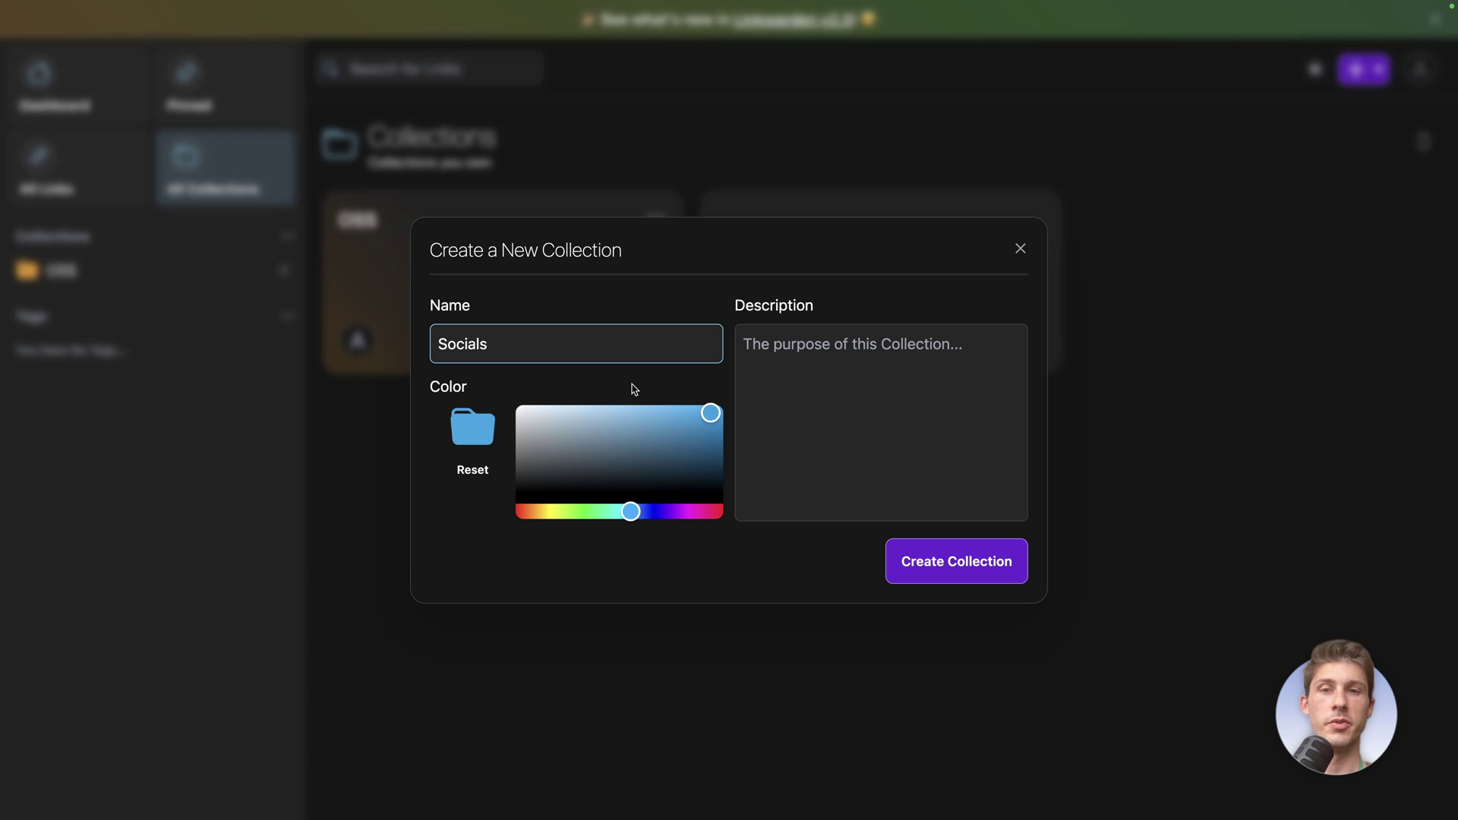
{"action": "left_click_drag", "start_coordinate": [710, 412], "coordinate": [705, 405]}
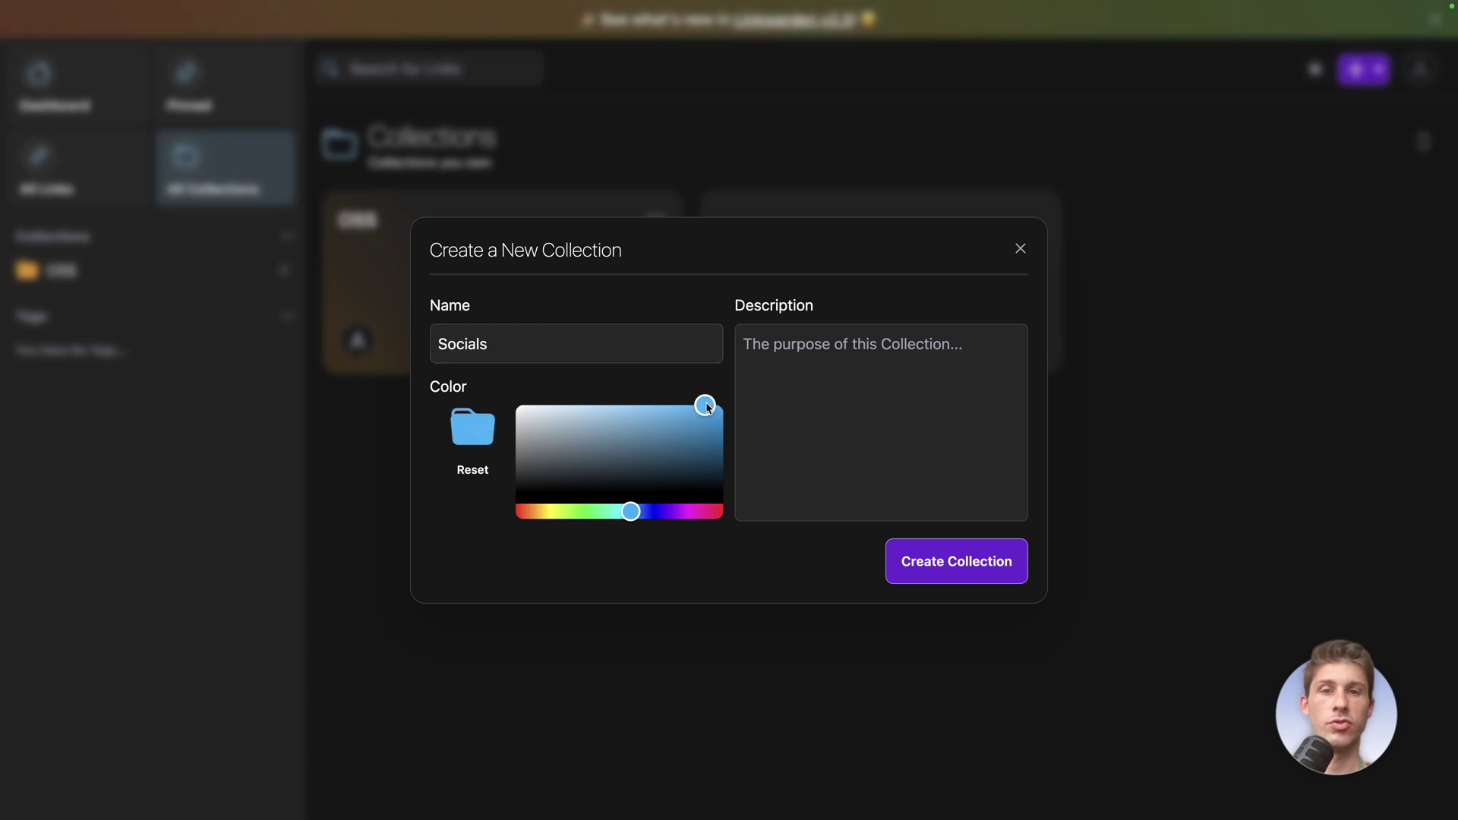
{"action": "left_click", "coordinate": [933, 565]}
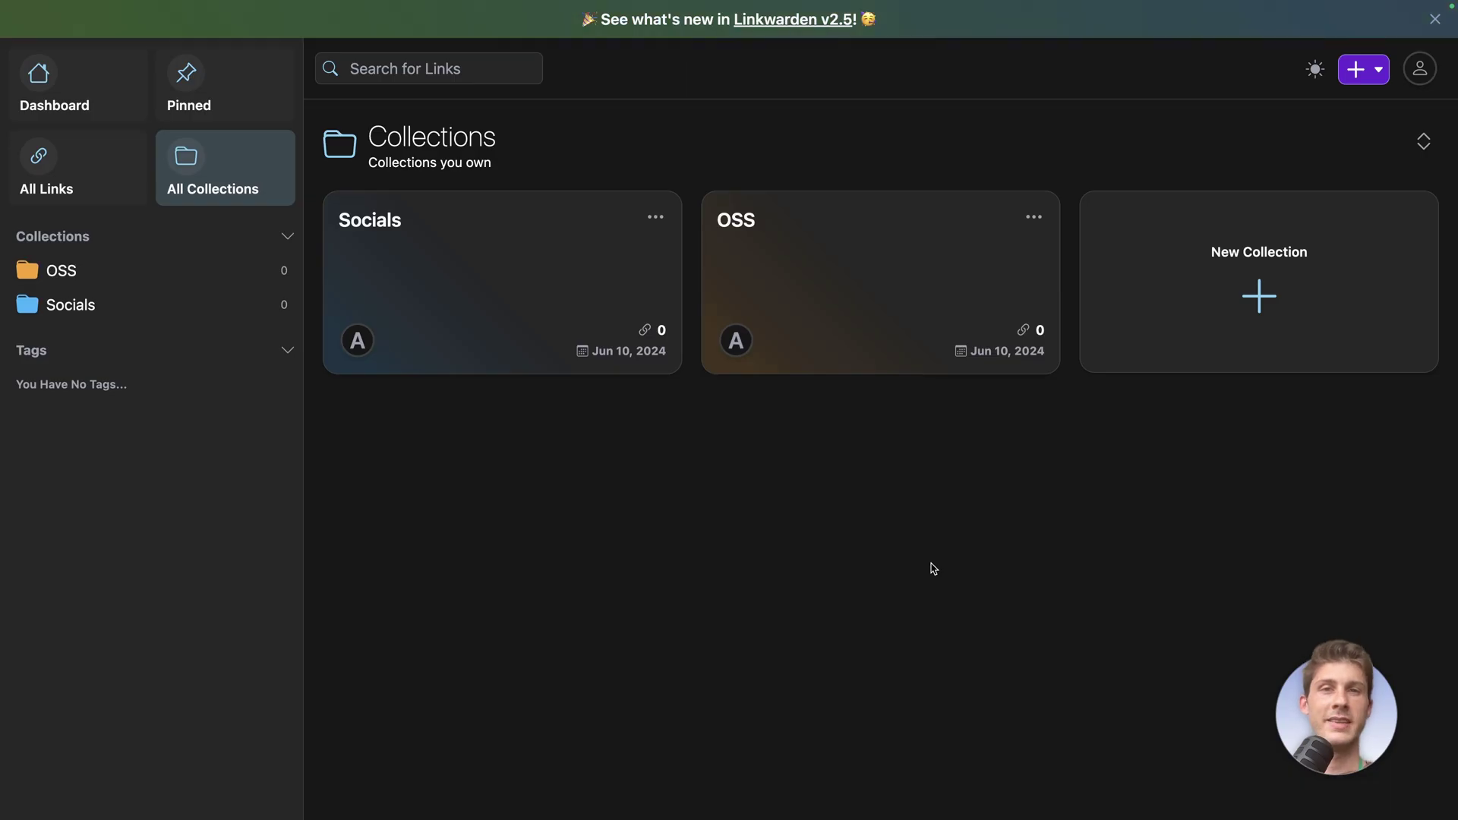
Create a light purple collection named Learning
{"action": "left_click", "coordinate": [1235, 343]}
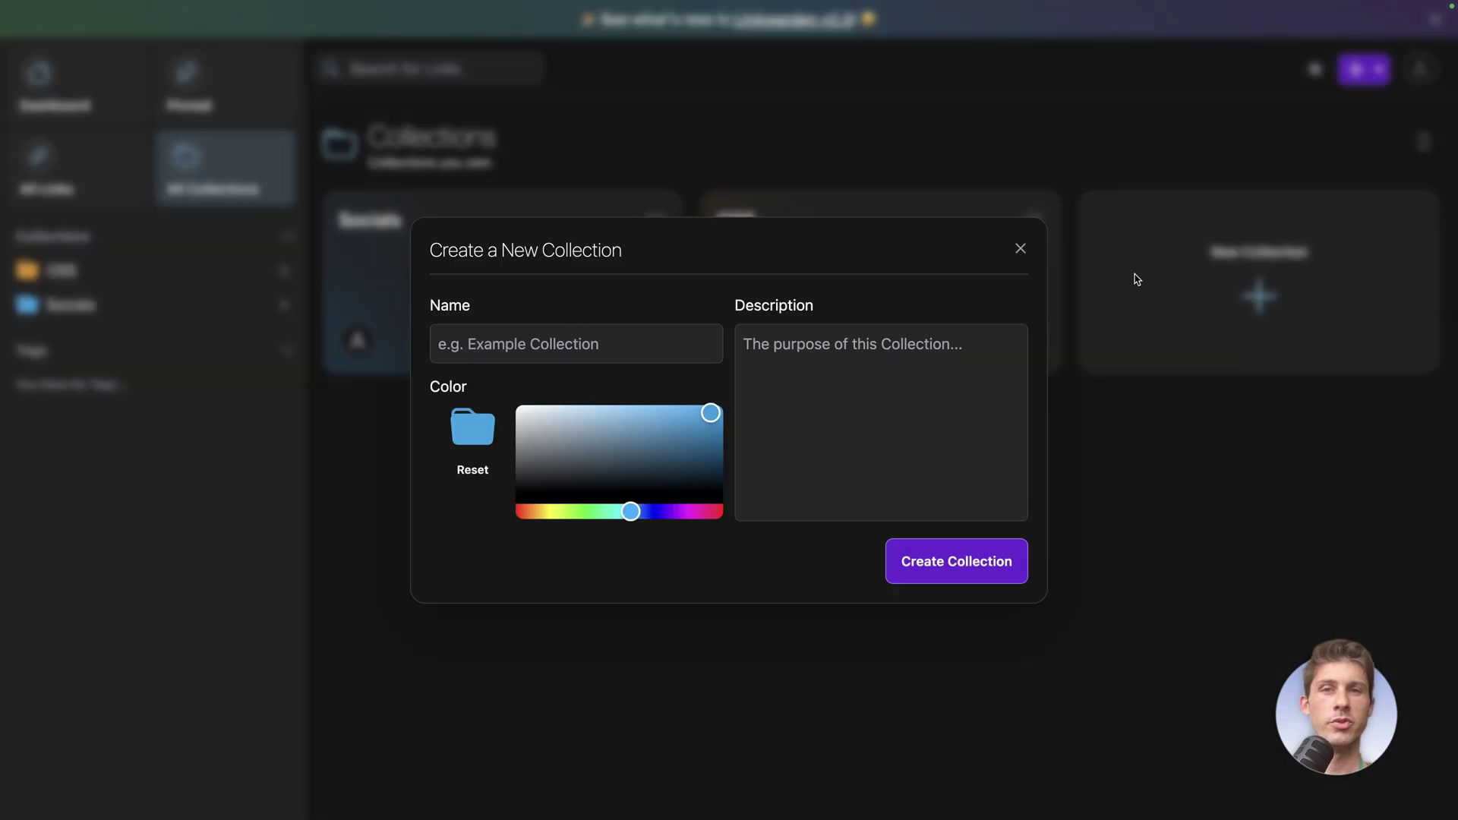
{"action": "left_click", "coordinate": [497, 347]}
{"action": "type", "text": "Learning"}
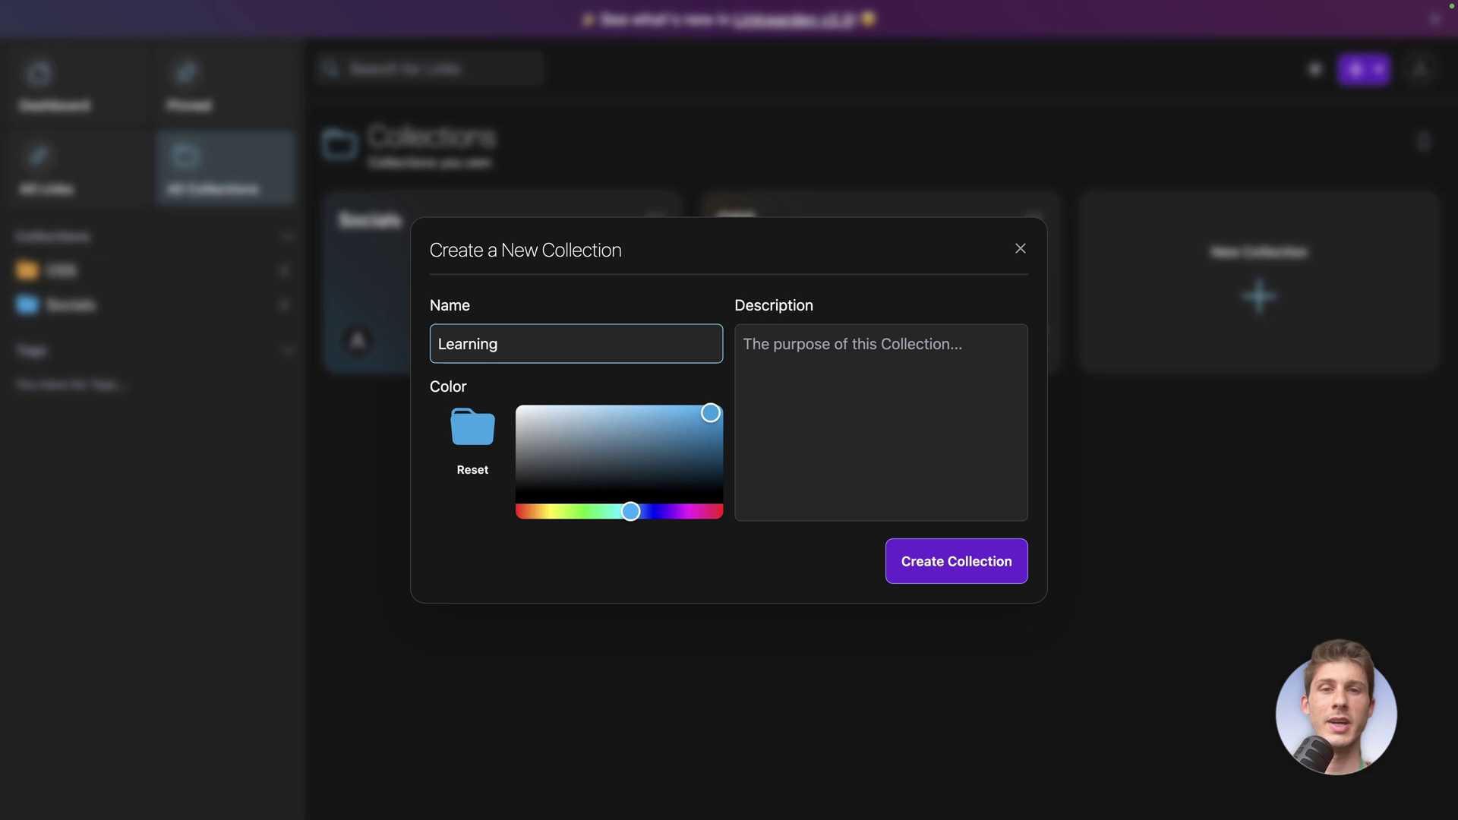
{"action": "left_click_drag", "start_coordinate": [683, 511], "coordinate": [674, 512]}
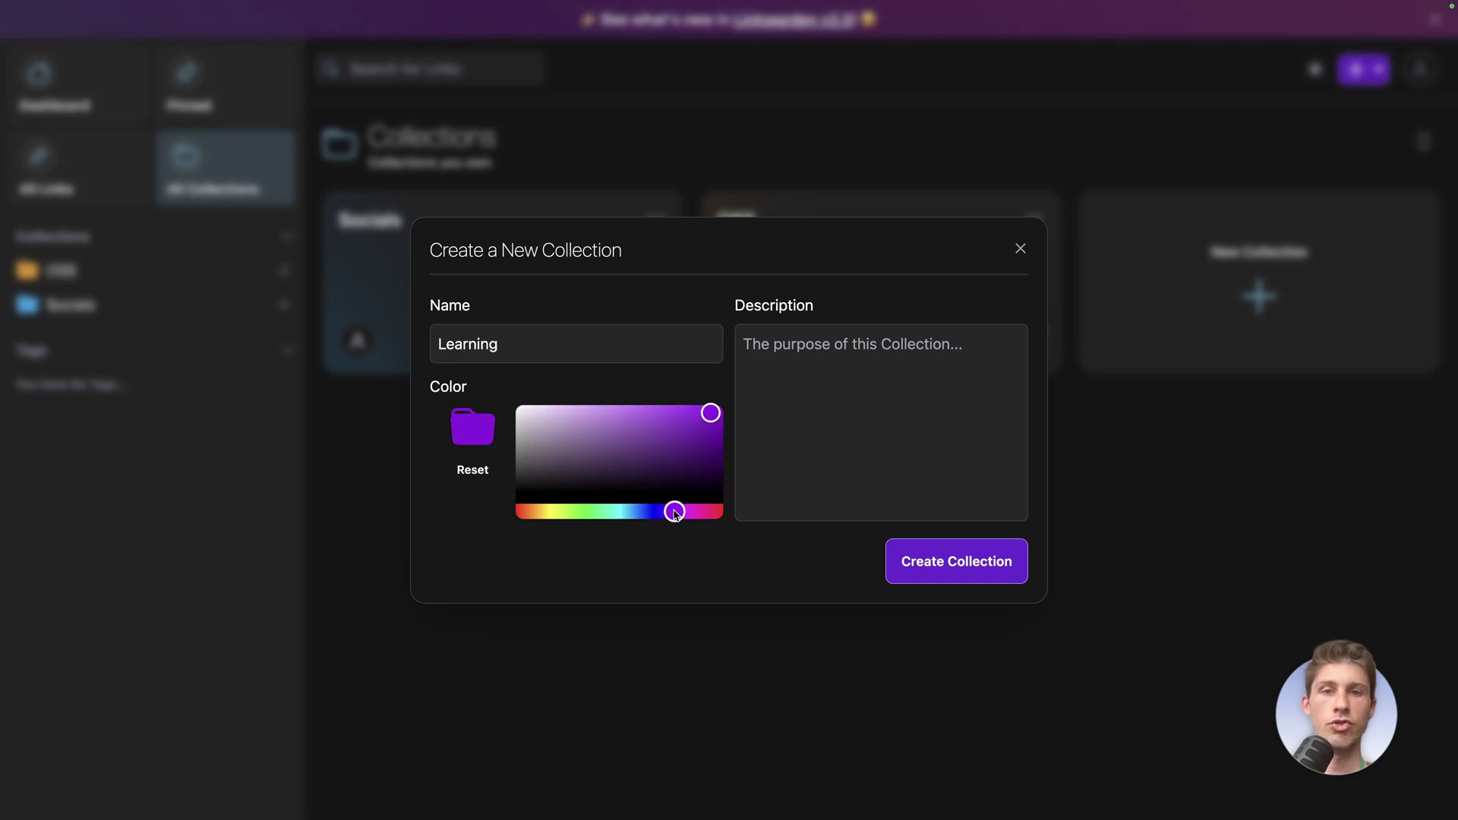
{"action": "left_click_drag", "start_coordinate": [663, 413], "coordinate": [661, 407]}
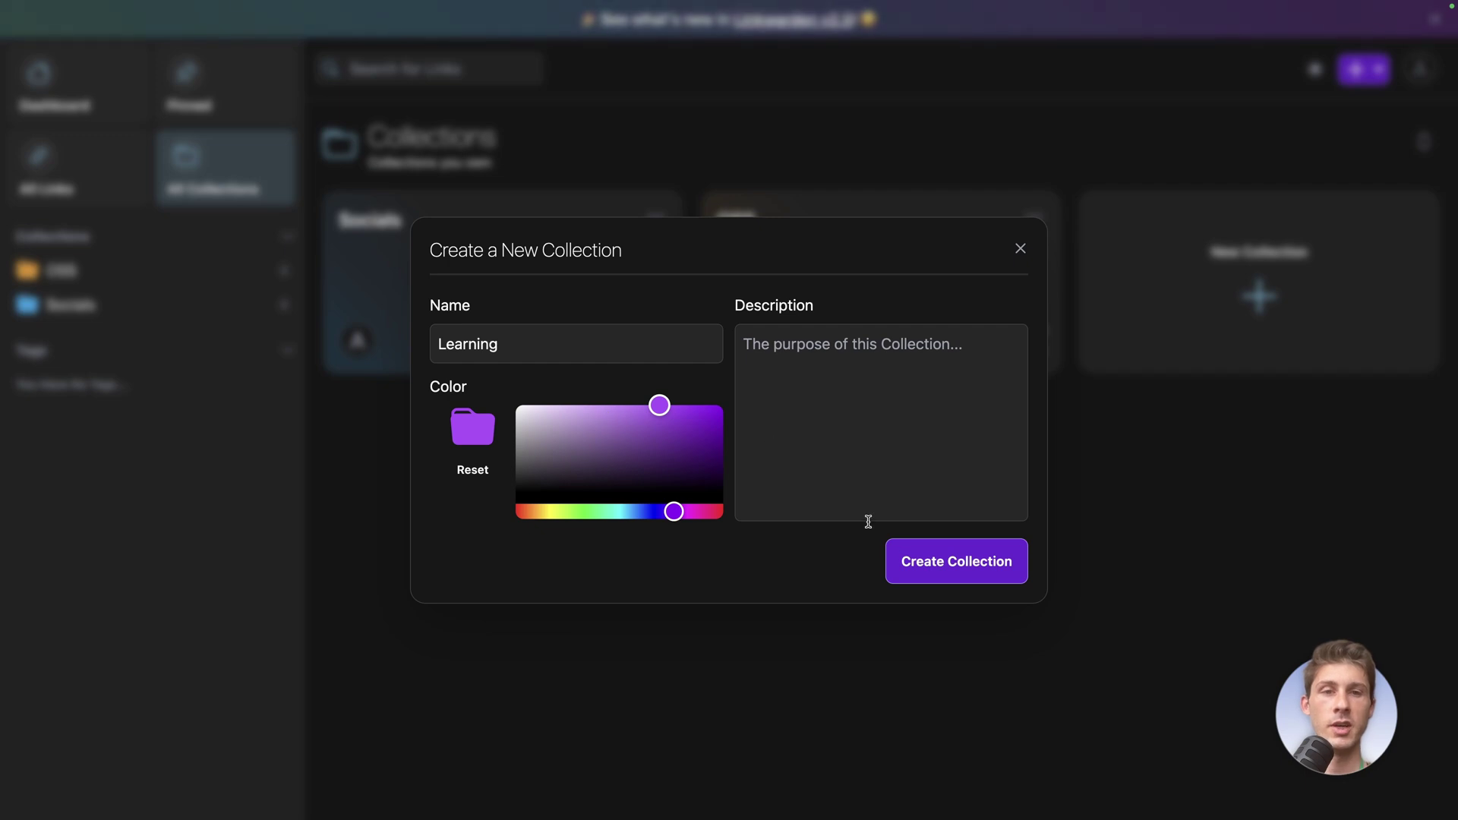
{"action": "left_click", "coordinate": [915, 559]}
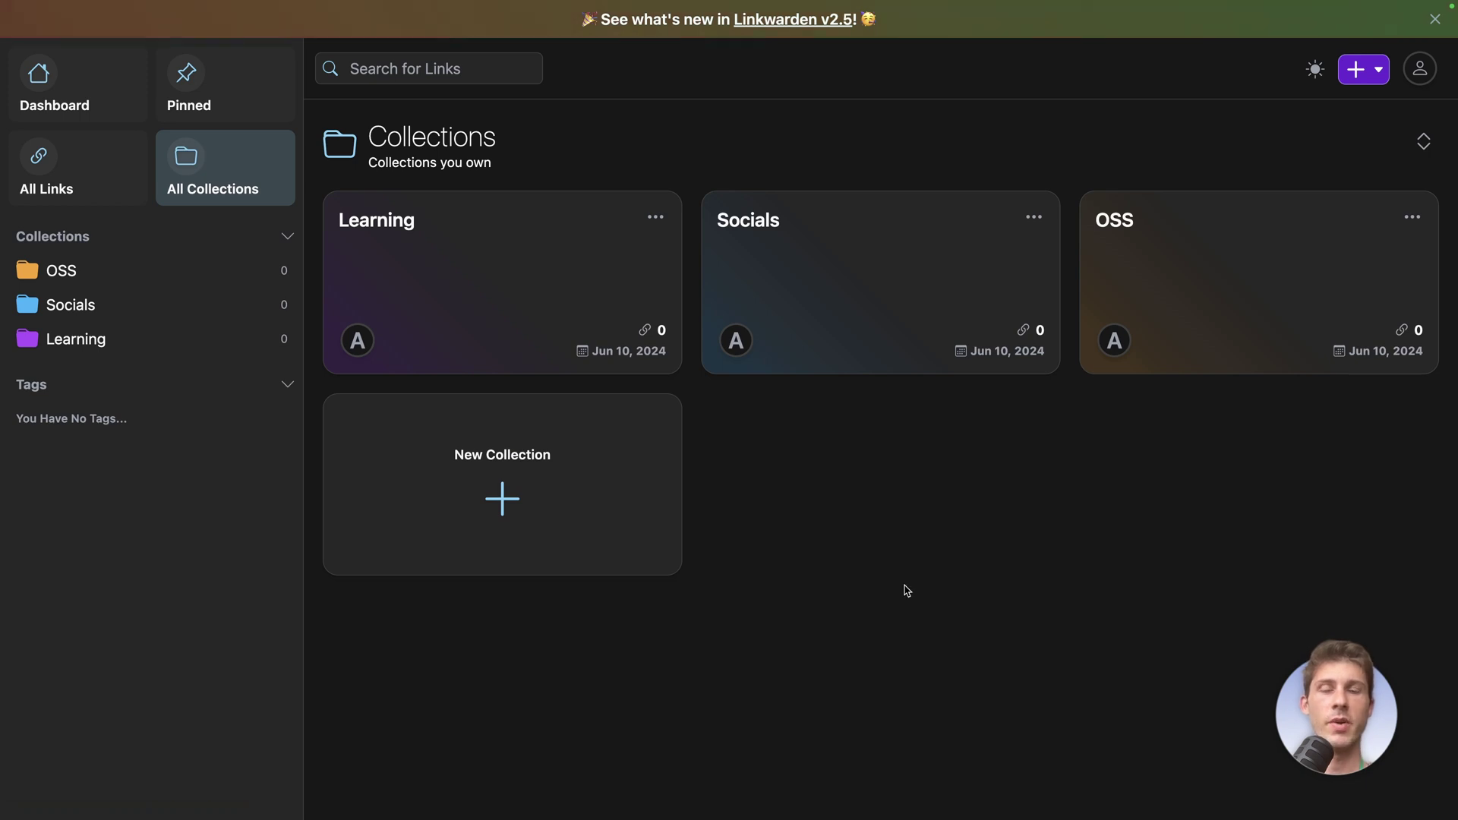
Open the OSS collection and check the new-link form's collection choices, then close it
{"action": "left_click", "coordinate": [1182, 275]}
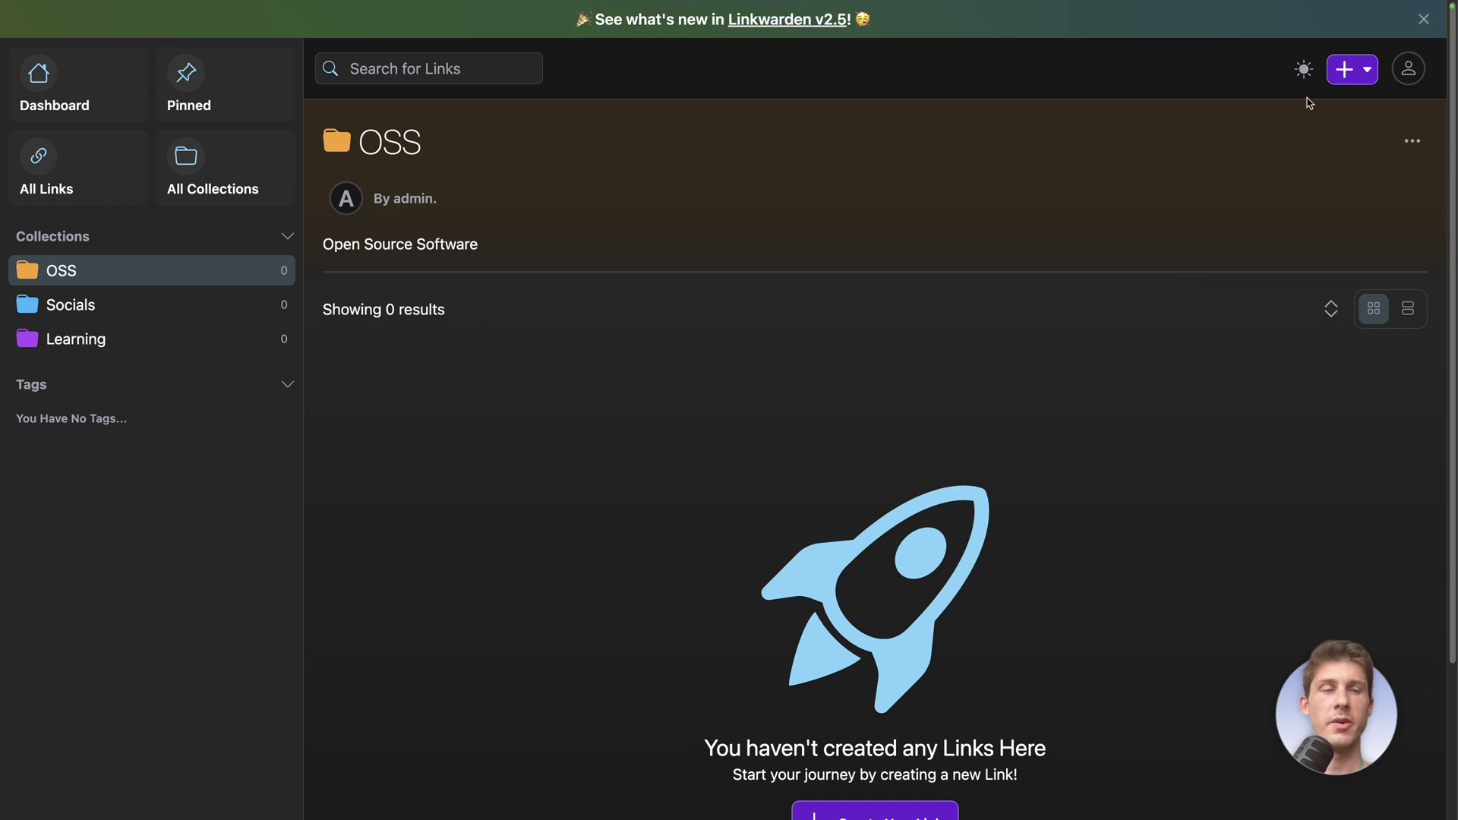
{"action": "left_click", "coordinate": [1346, 70]}
{"action": "left_click", "coordinate": [1267, 113]}
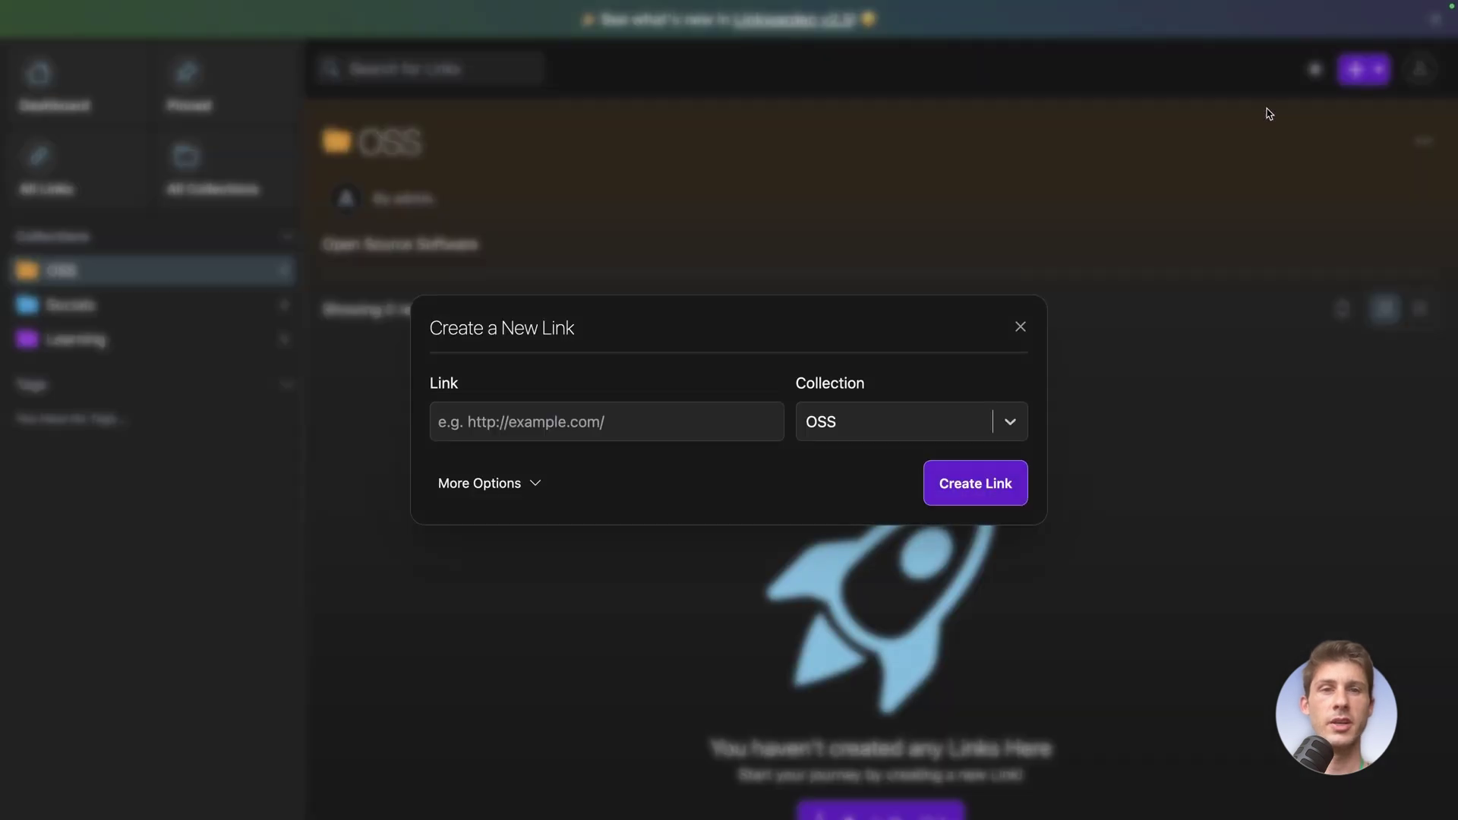
{"action": "left_click", "coordinate": [839, 418]}
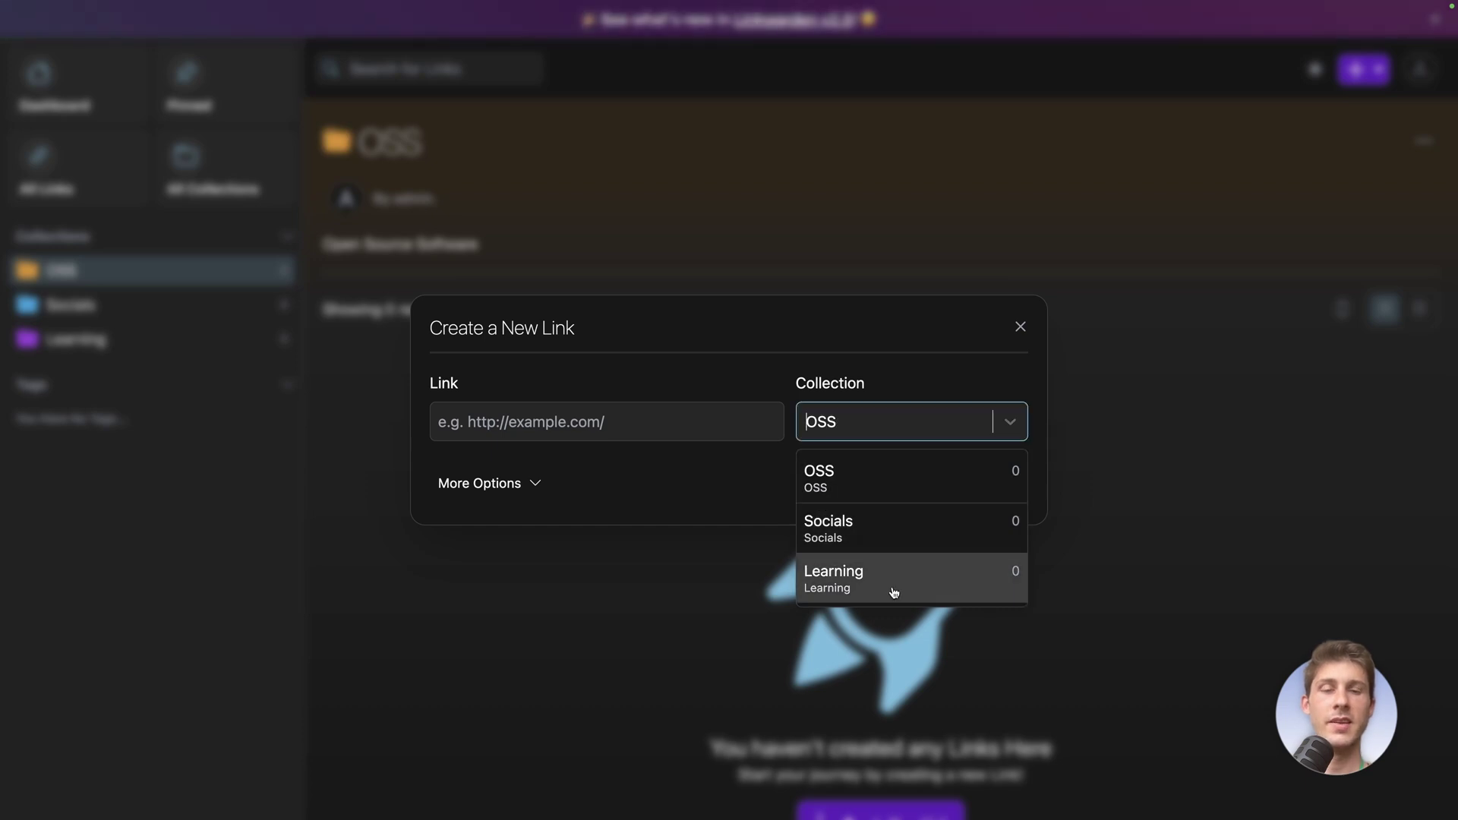
{"action": "left_click", "coordinate": [1020, 327]}
{"action": "scroll", "coordinate": [869, 375], "scroll_direction": "down", "scroll_amount": 2}
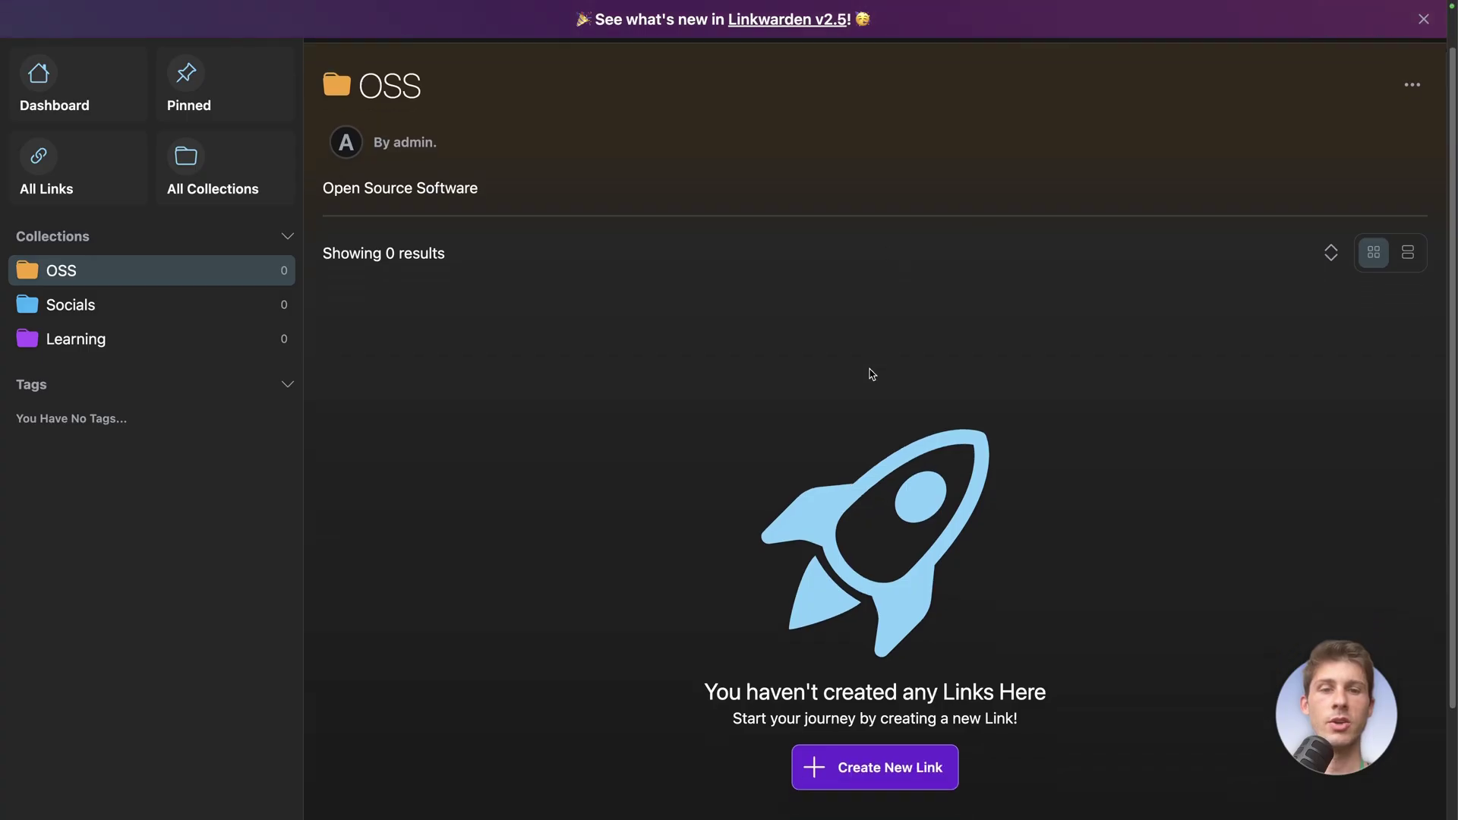
{"action": "left_click", "coordinate": [861, 728]}
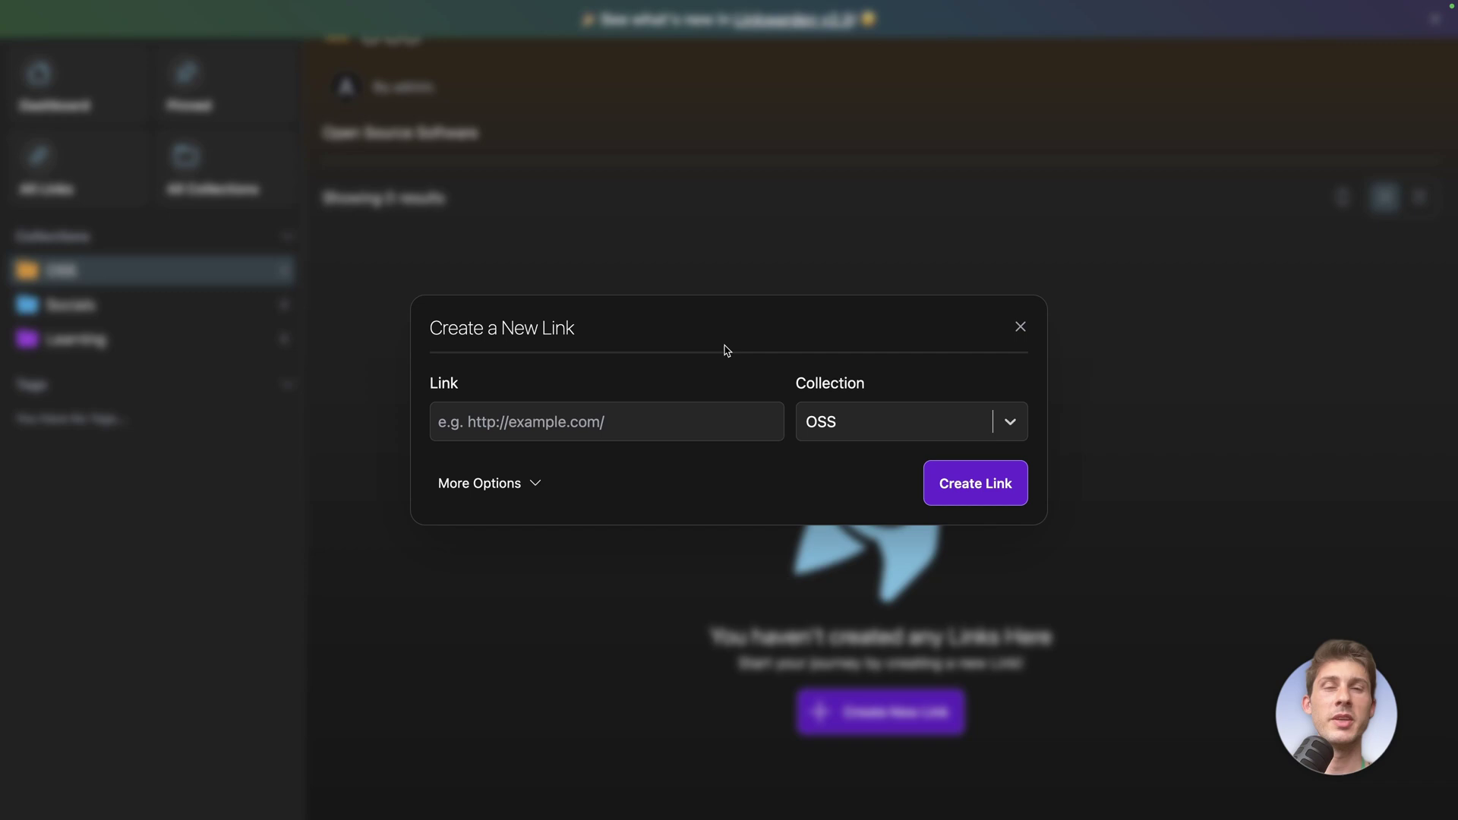
{"action": "left_click", "coordinate": [636, 412]}
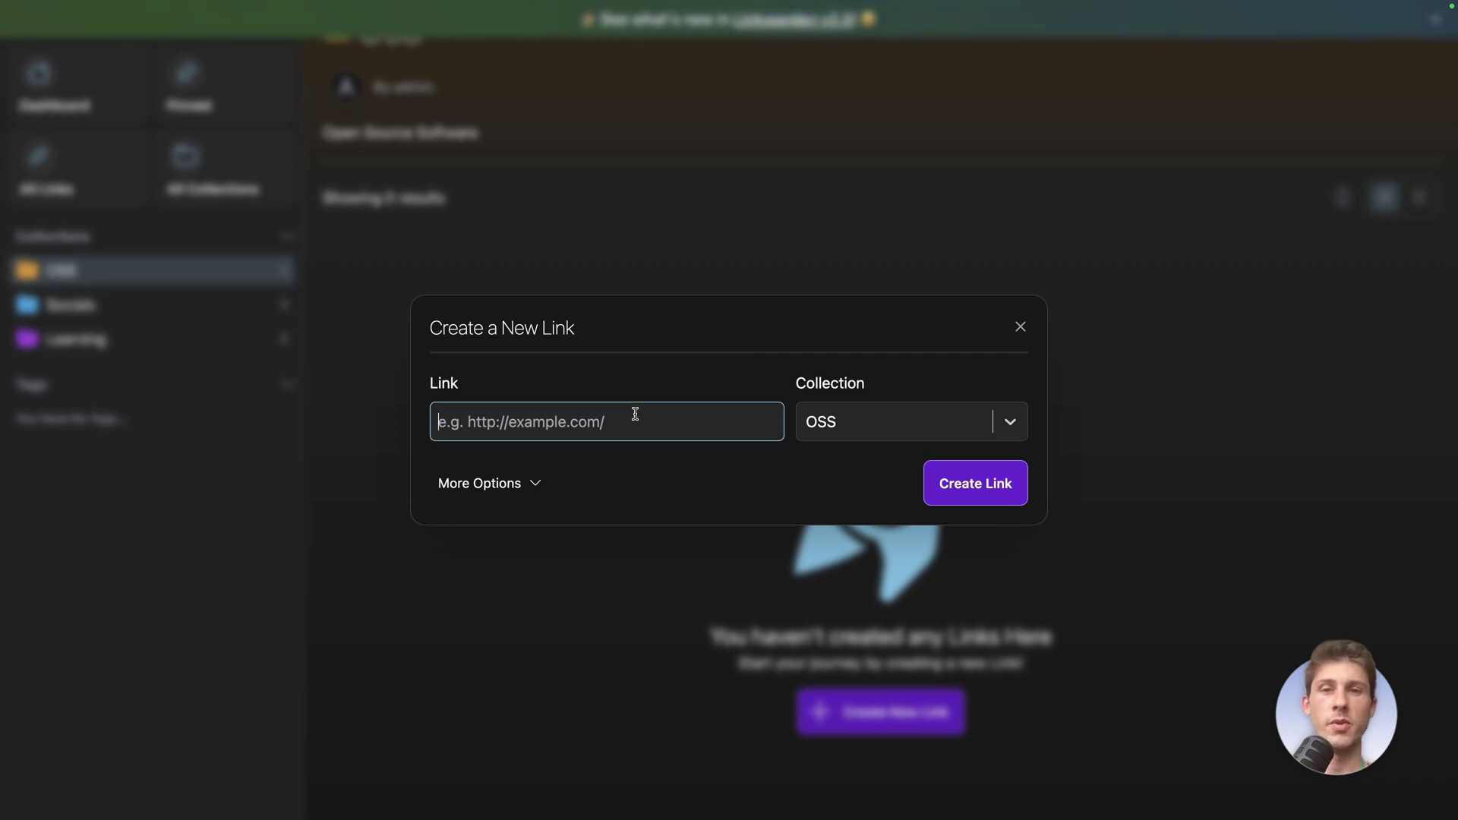
{"action": "type", "text": "https://logto.io/"}
{"action": "left_click", "coordinate": [521, 483]}
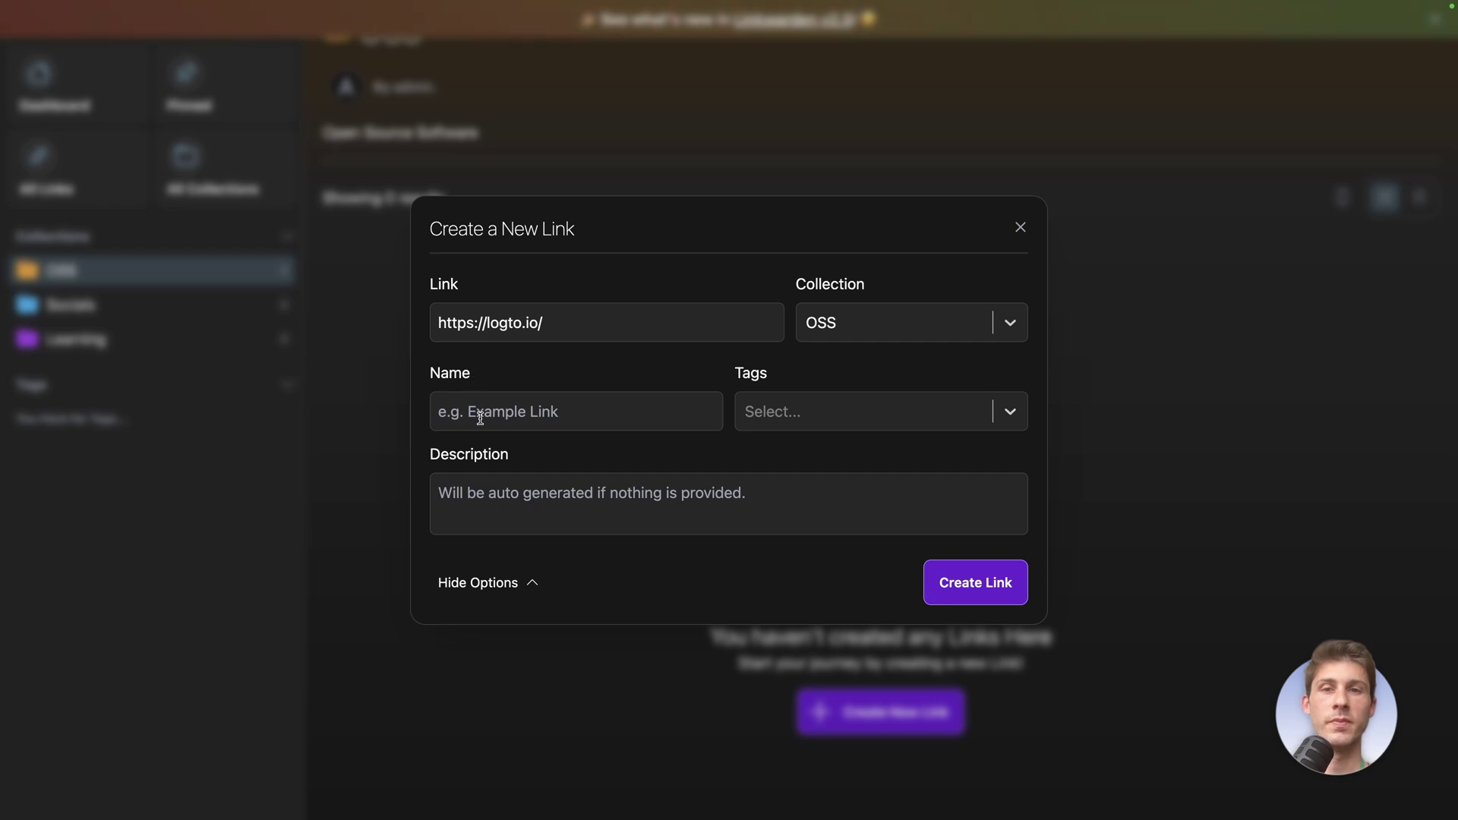
Name the link Logto, tag it with a new developertools tag, and save it
{"action": "left_click", "coordinate": [480, 416]}
{"action": "type", "text": "Logto"}
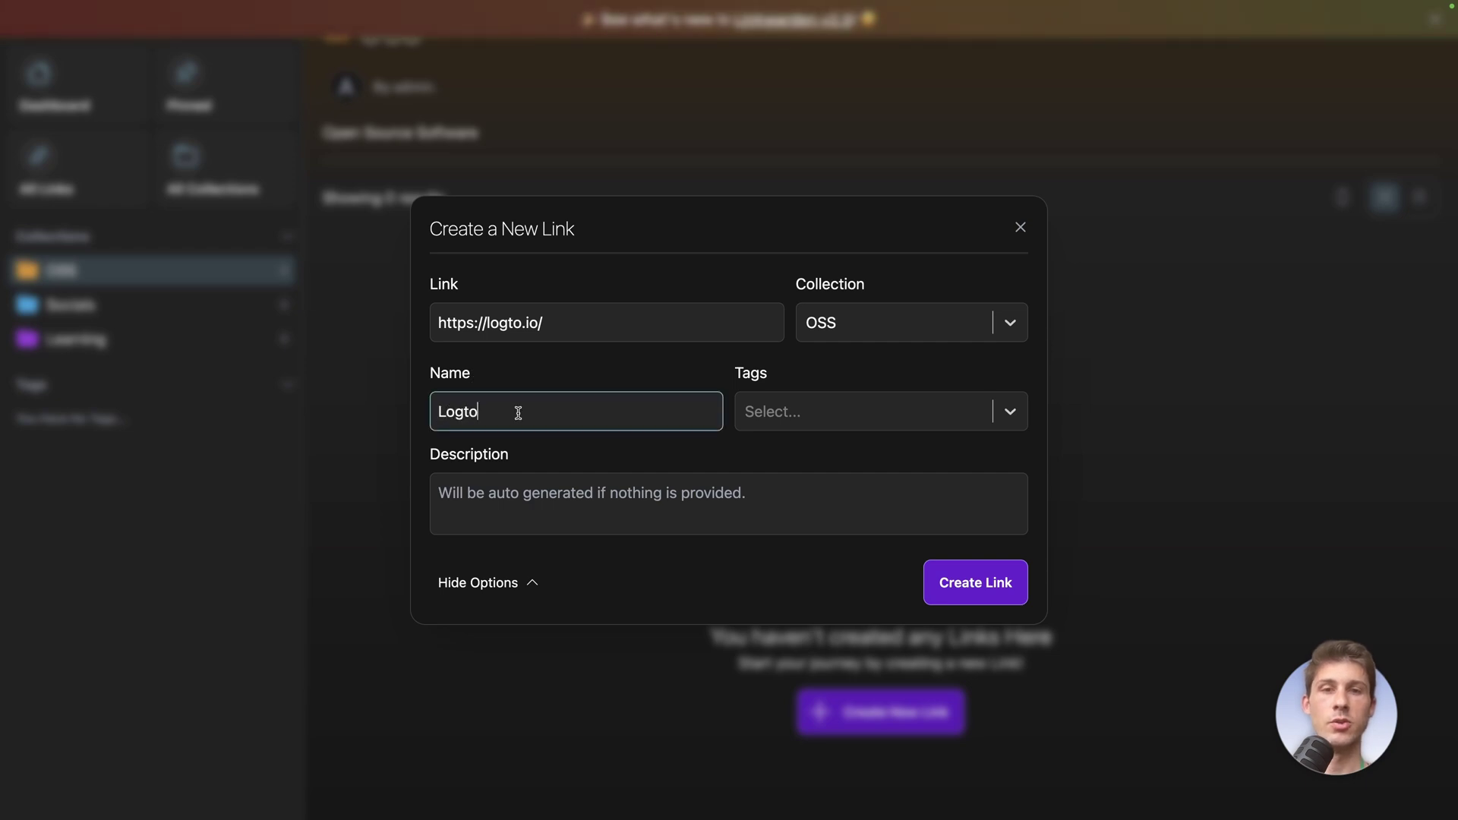
{"action": "left_click", "coordinate": [853, 411]}
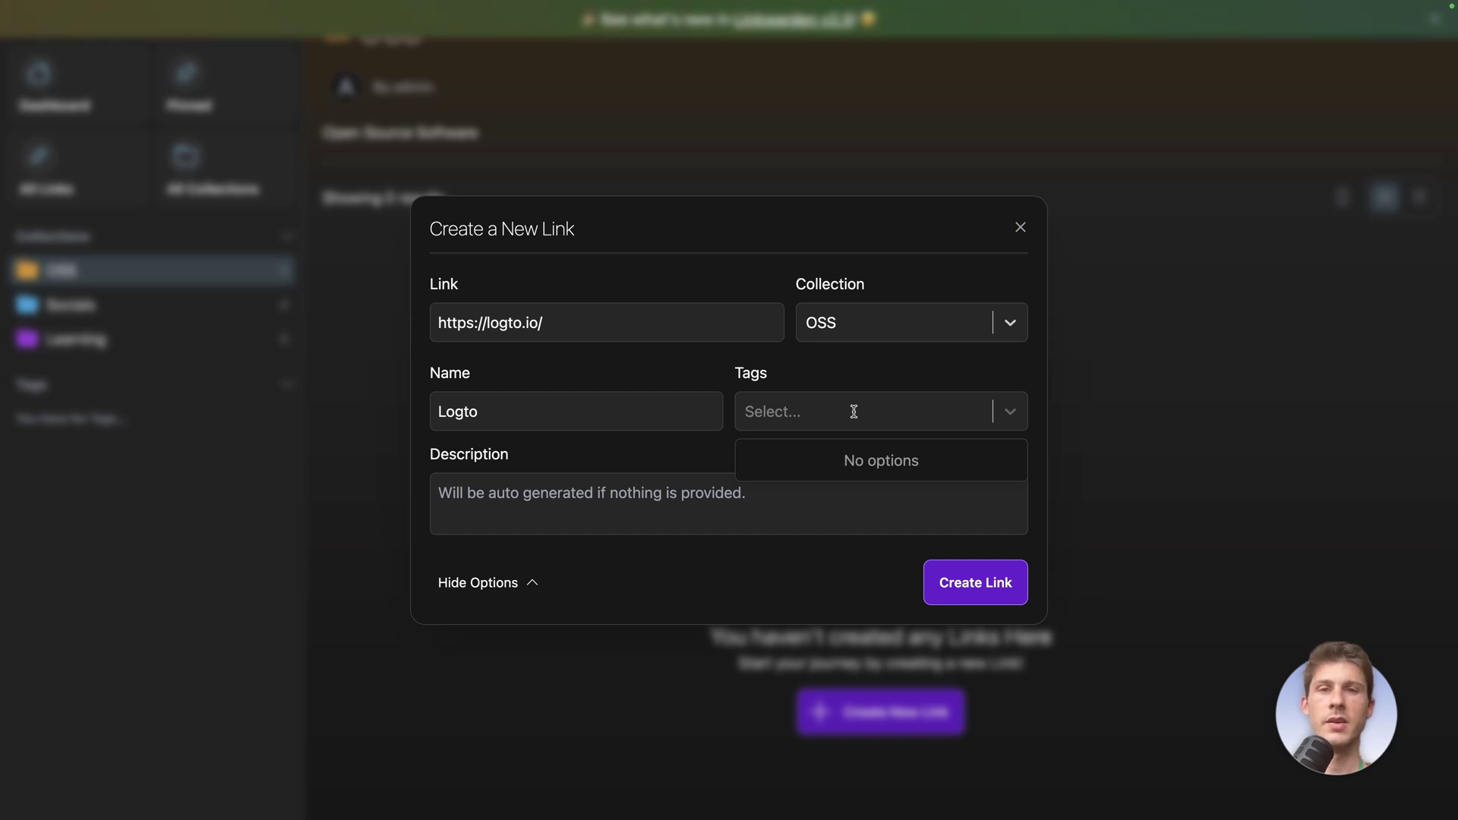
{"action": "type", "text": "developertools"}
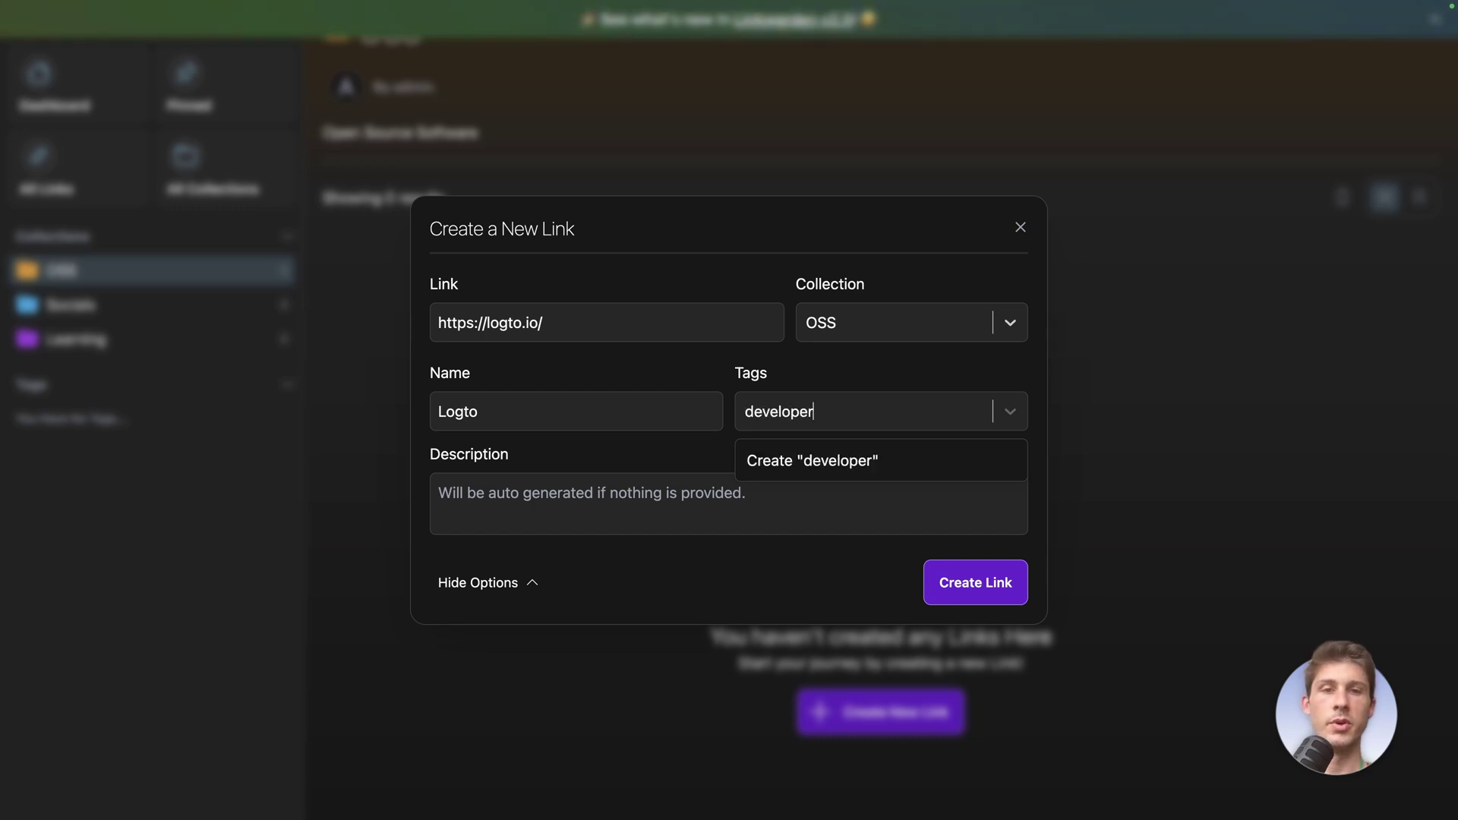
{"action": "left_click", "coordinate": [835, 463]}
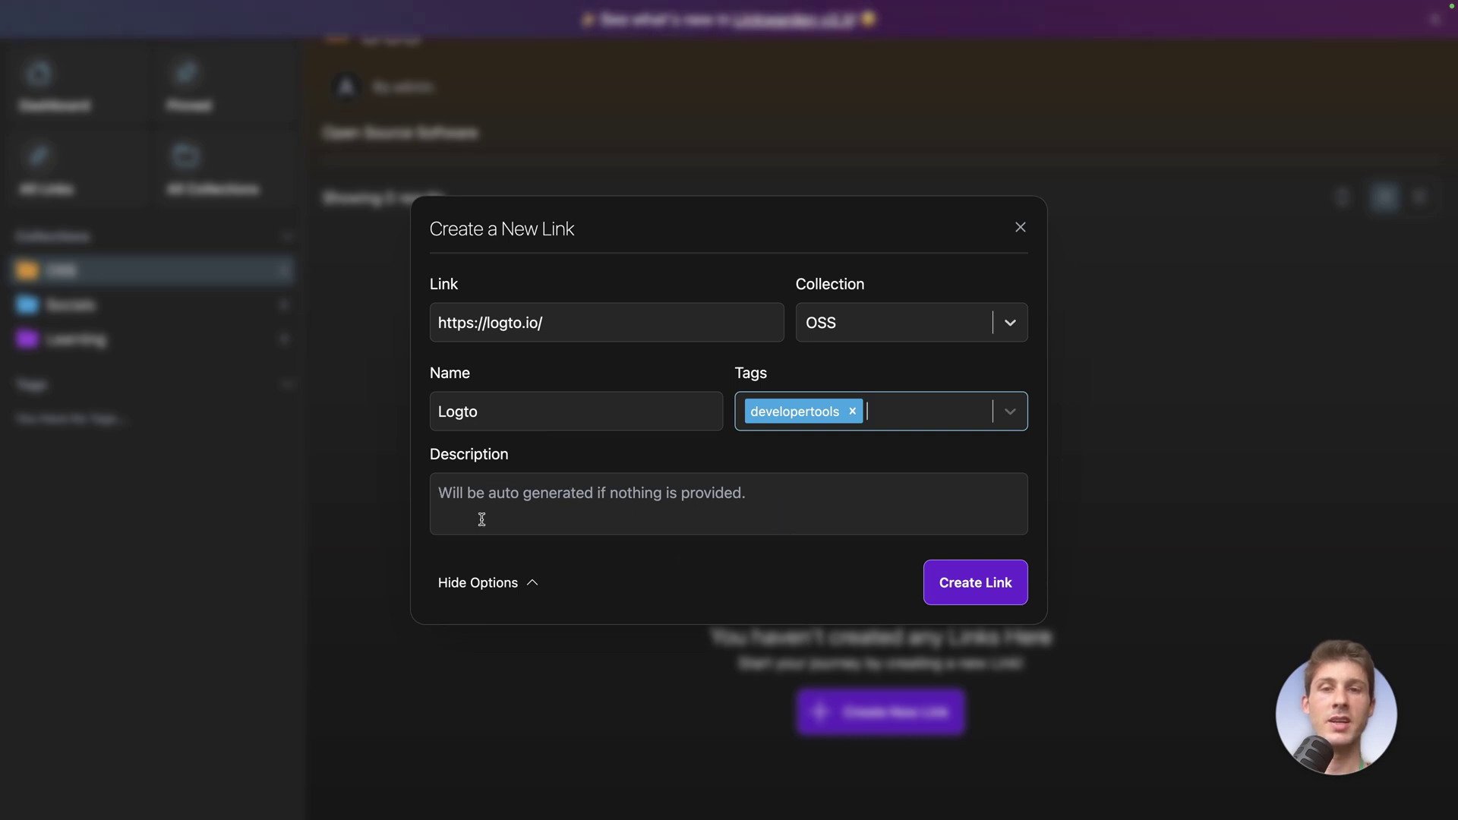
{"action": "left_click", "coordinate": [1021, 603]}
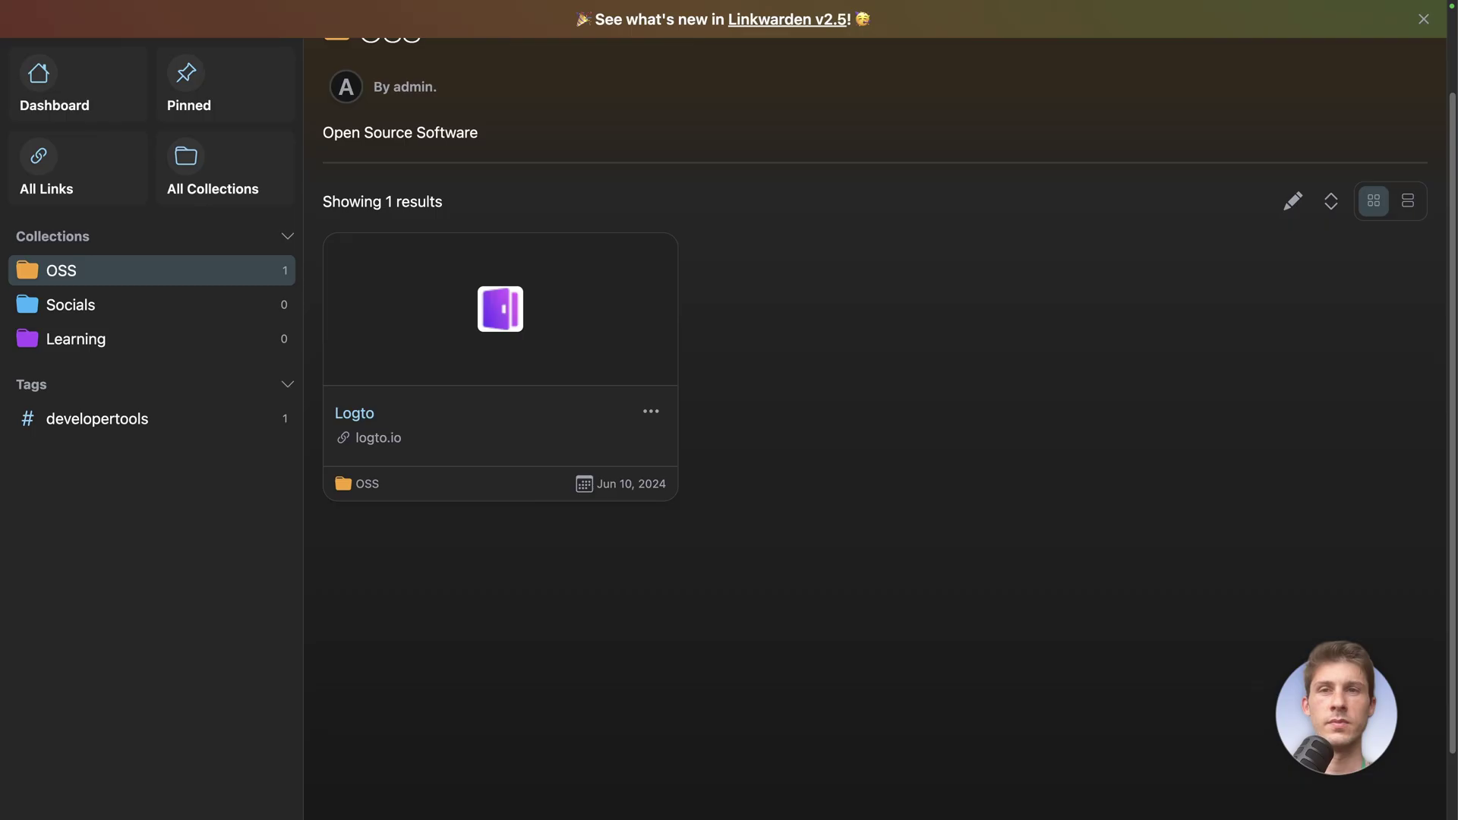
Save the Directus link to OSS, named Directus and tagged developertools
{"action": "scroll", "coordinate": [1415, 463], "scroll_direction": "down", "scroll_amount": 1}
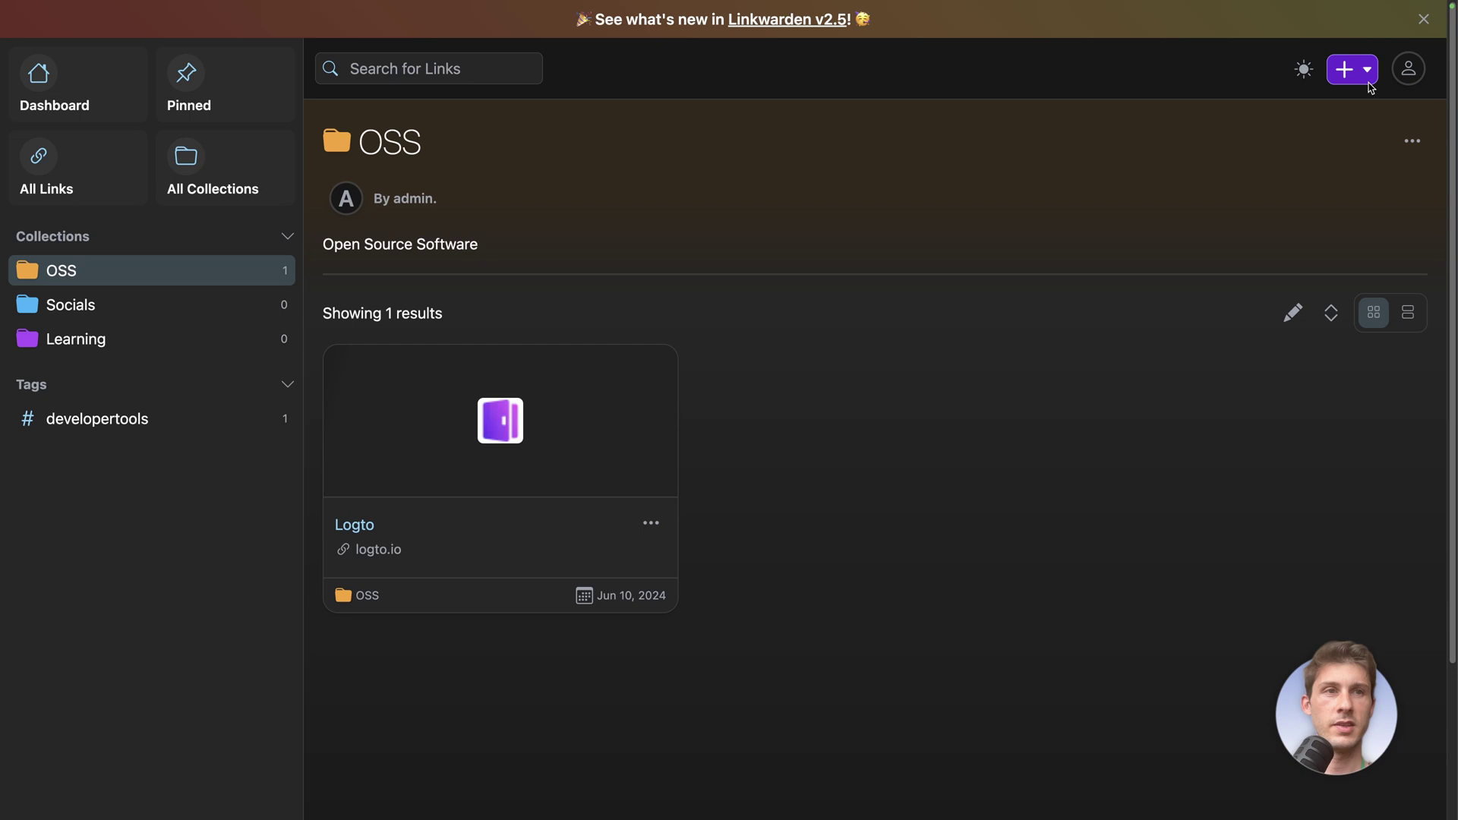
{"action": "left_click", "coordinate": [1356, 69]}
{"action": "left_click", "coordinate": [1309, 115]}
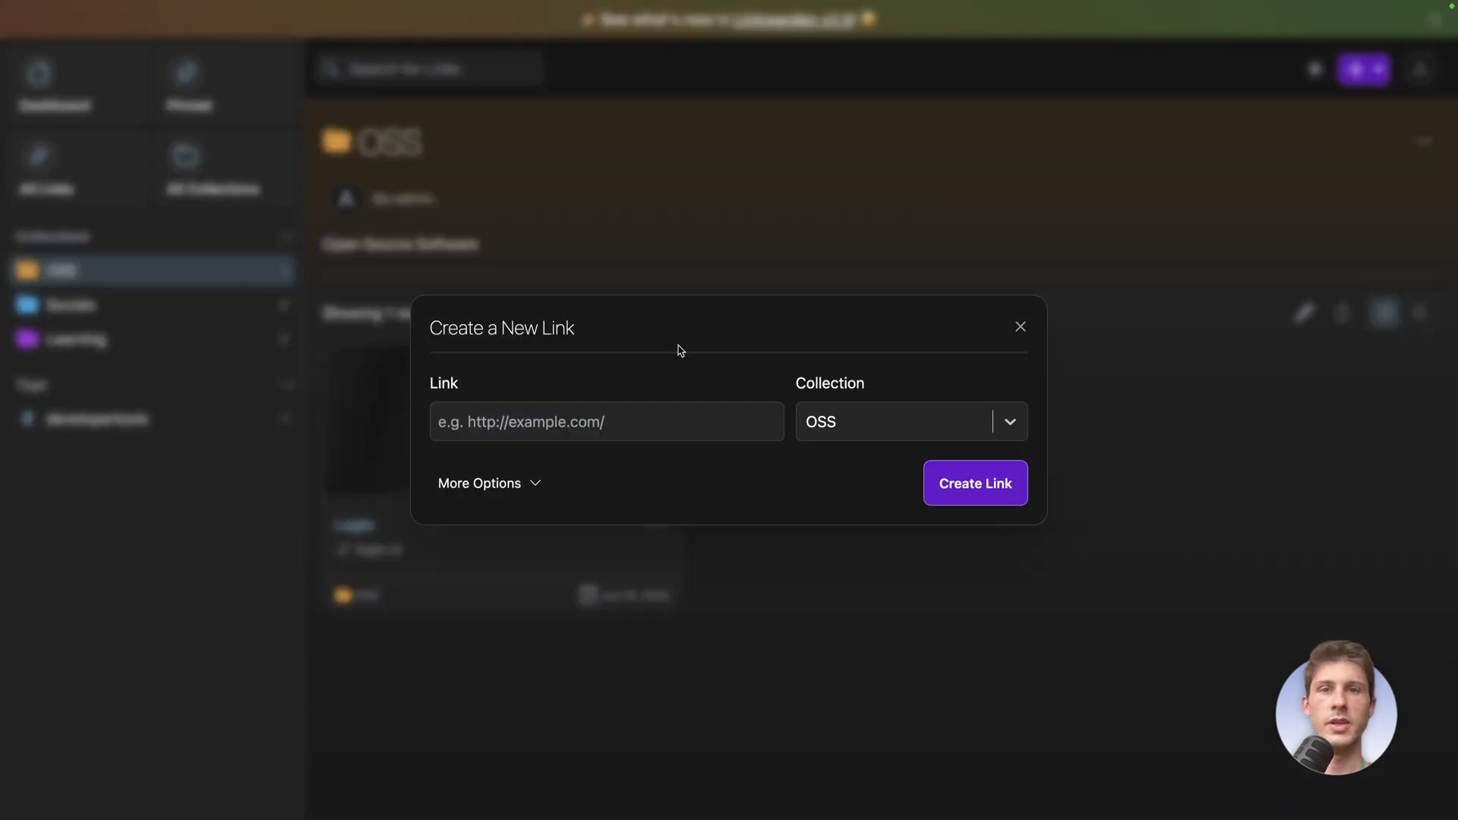
{"action": "left_click", "coordinate": [651, 408]}
{"action": "type", "text": "https://directus.io/"}
{"action": "left_click", "coordinate": [536, 483]}
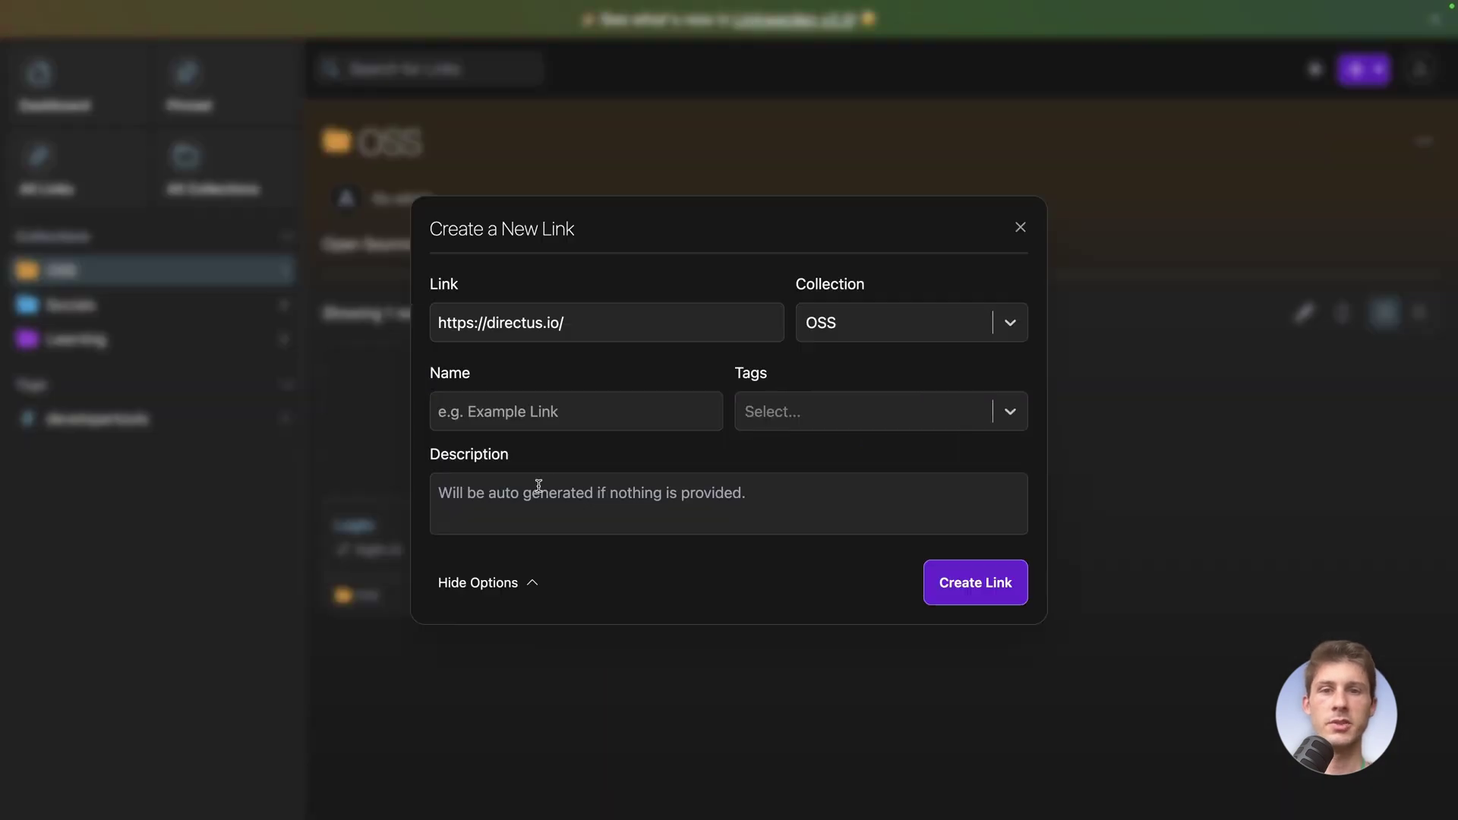
{"action": "left_click", "coordinate": [596, 411]}
{"action": "type", "text": "Dire"}
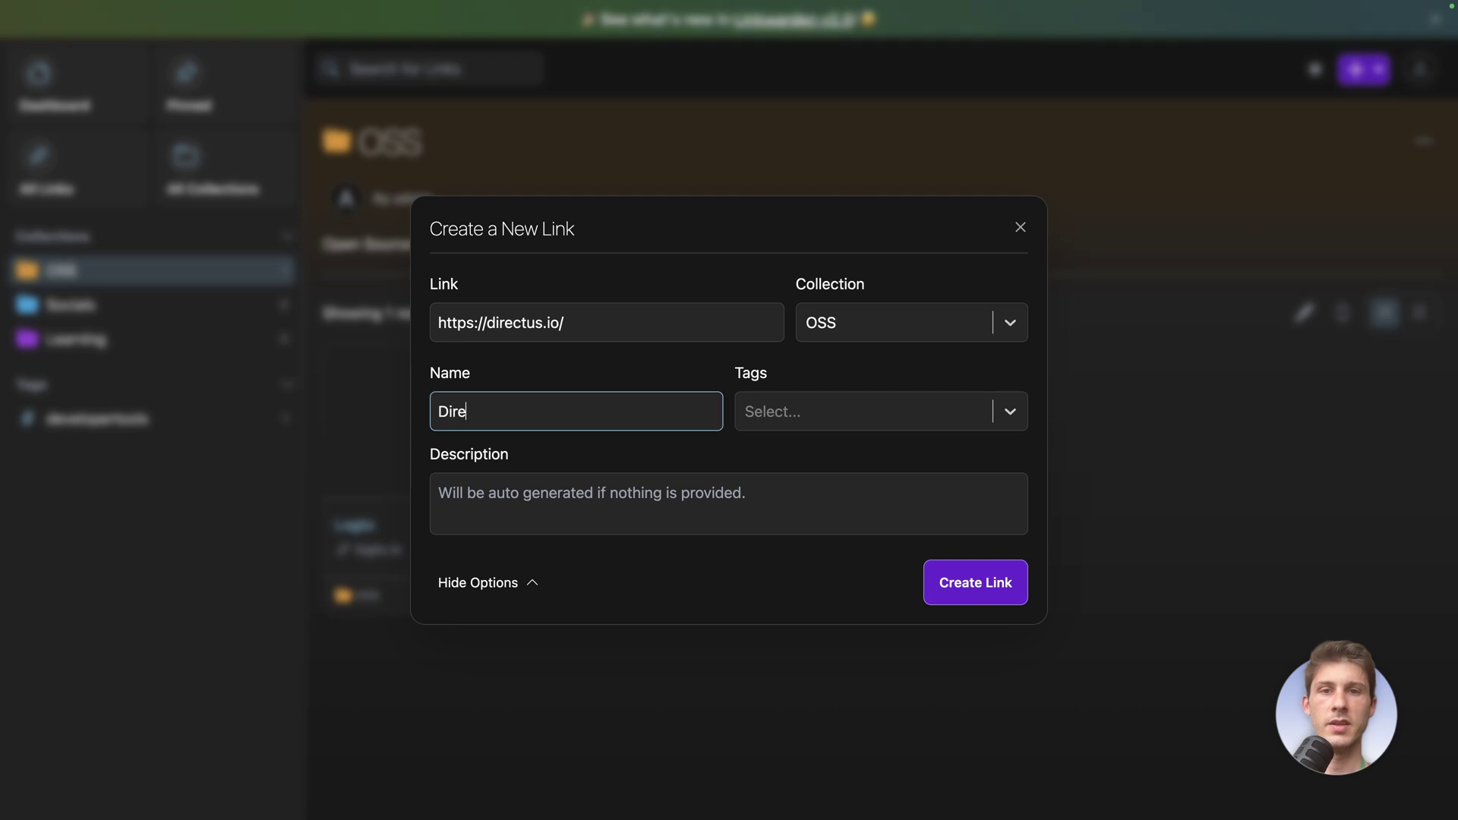
{"action": "type", "text": "ctus"}
{"action": "left_click", "coordinate": [840, 410]}
{"action": "left_click", "coordinate": [820, 465]}
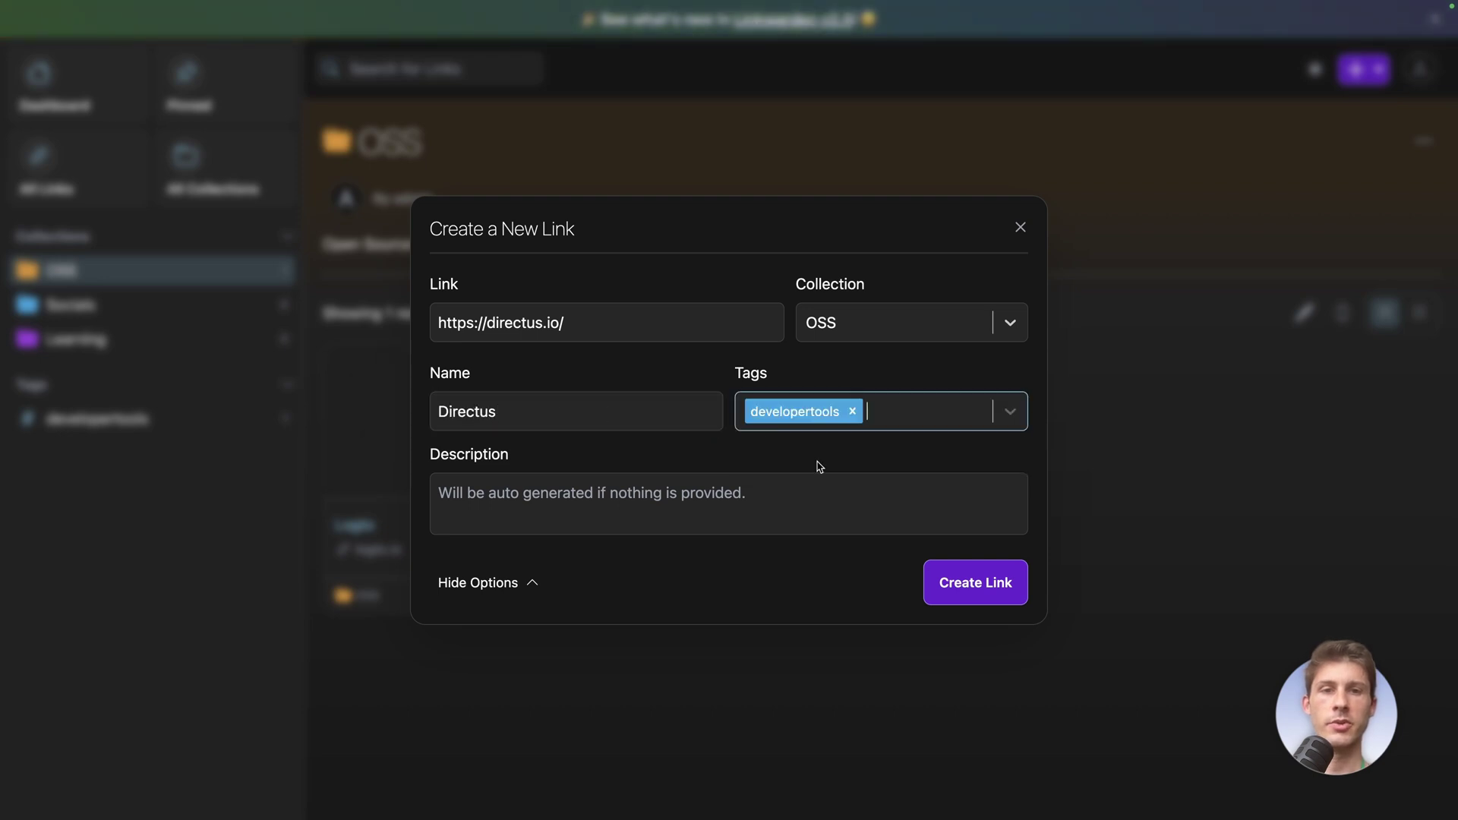
{"action": "left_click", "coordinate": [948, 585]}
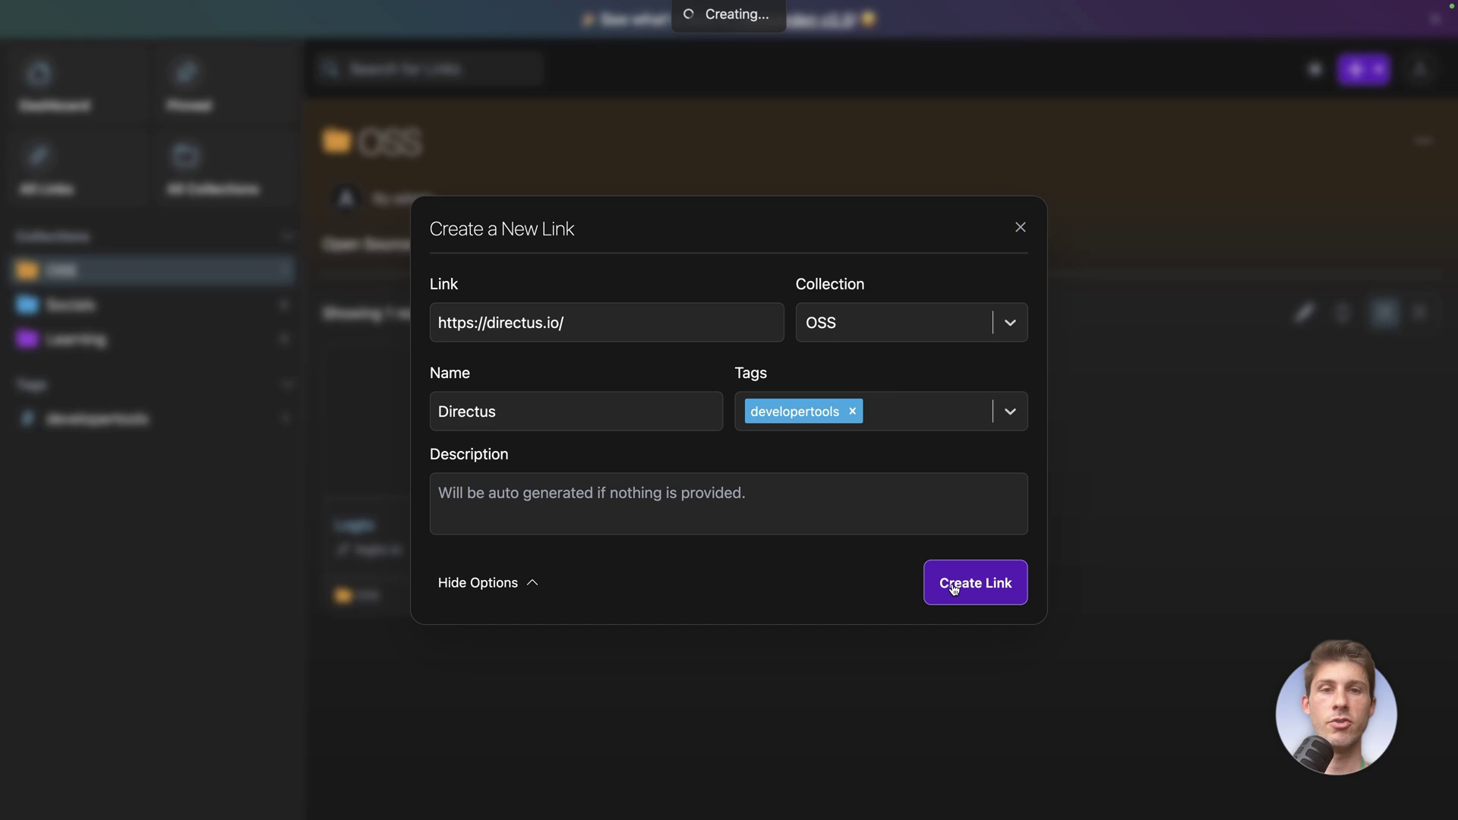
Save the Flagsmith link to OSS, tagged developertools
{"action": "left_click", "coordinate": [1361, 69]}
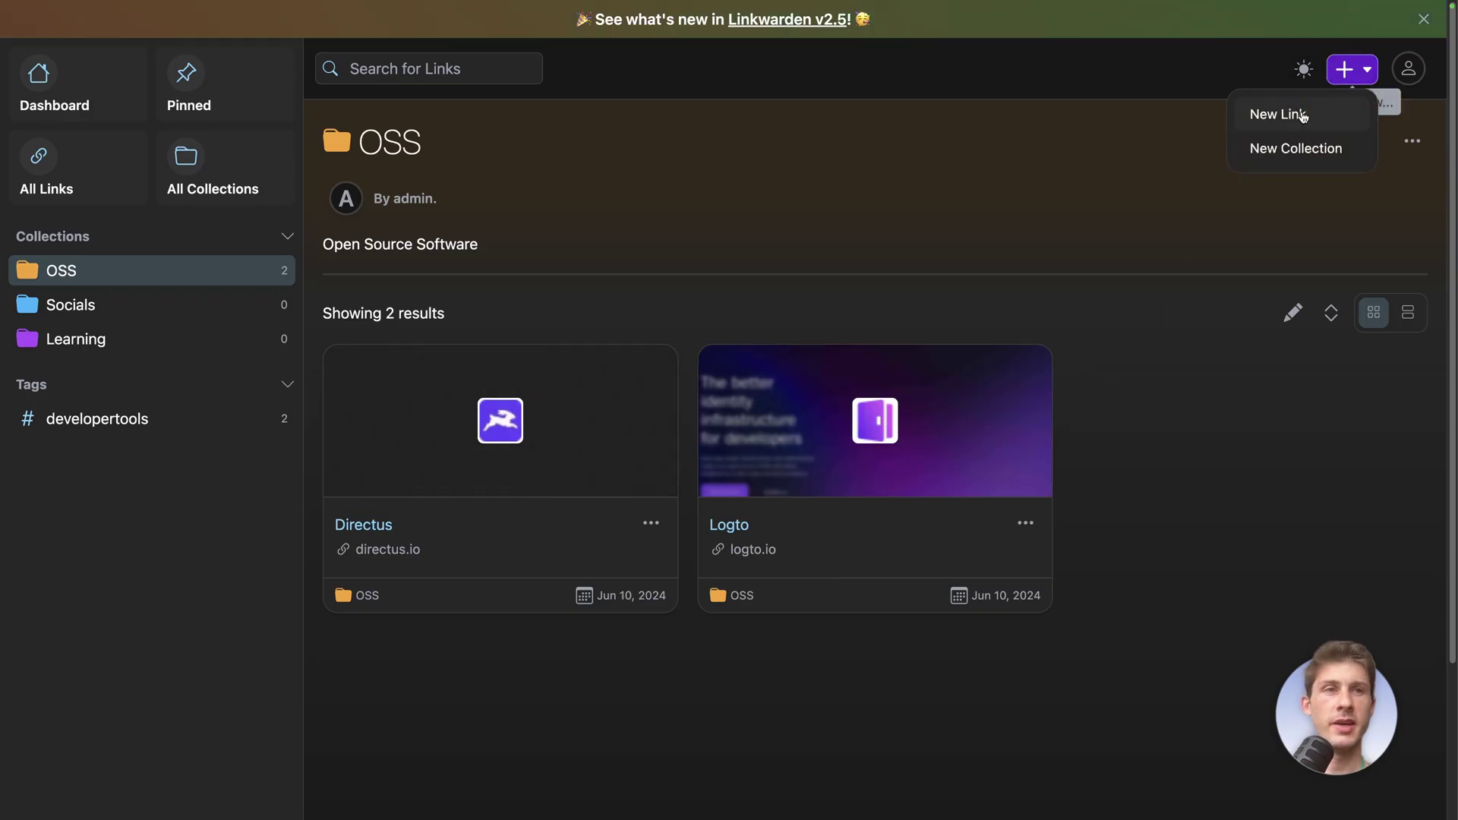
{"action": "left_click", "coordinate": [1291, 113]}
{"action": "left_click", "coordinate": [713, 422]}
{"action": "type", "text": "https://www.flagsmith.com/"}
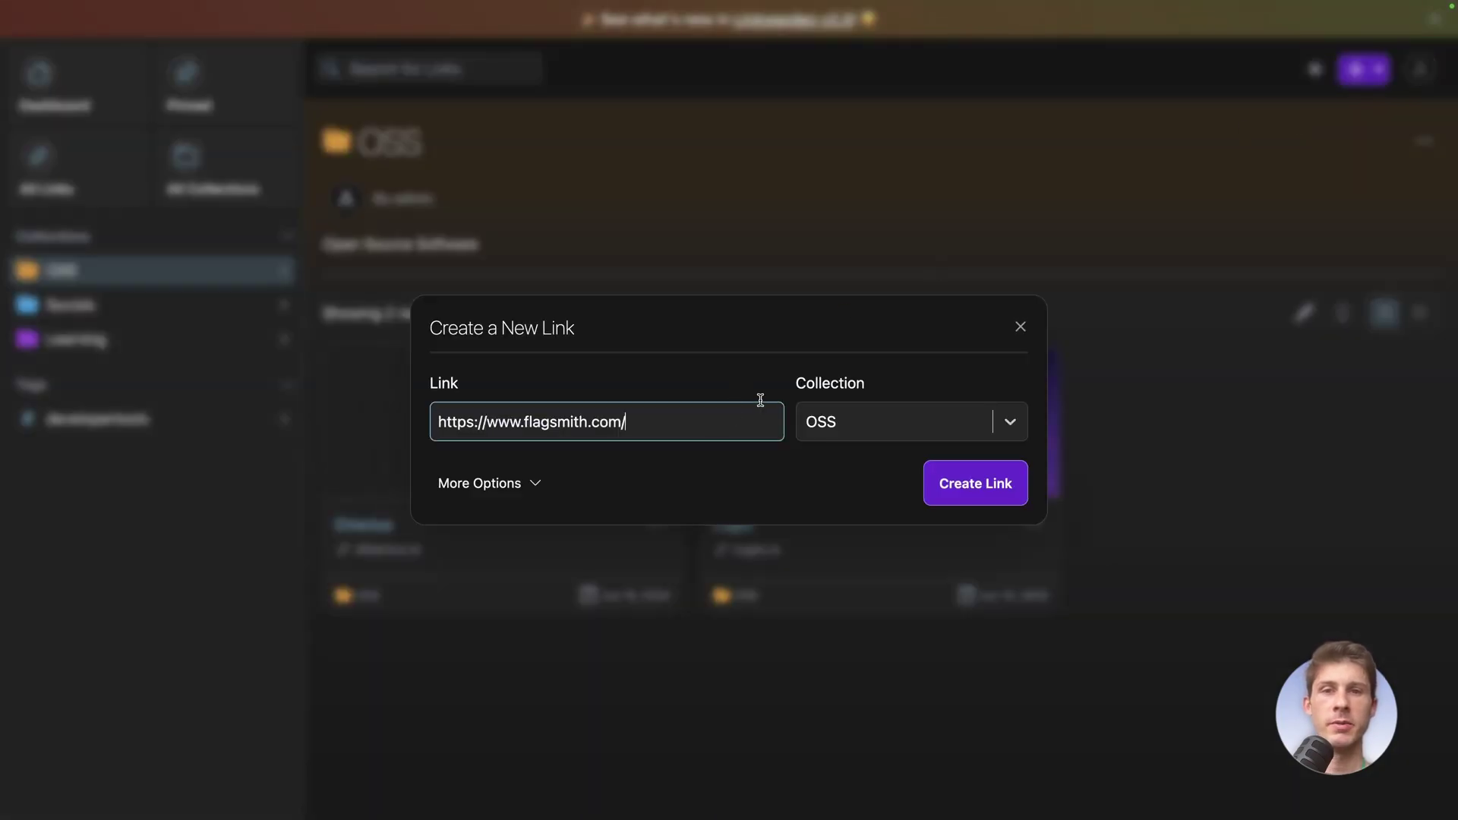
{"action": "left_click", "coordinate": [526, 484]}
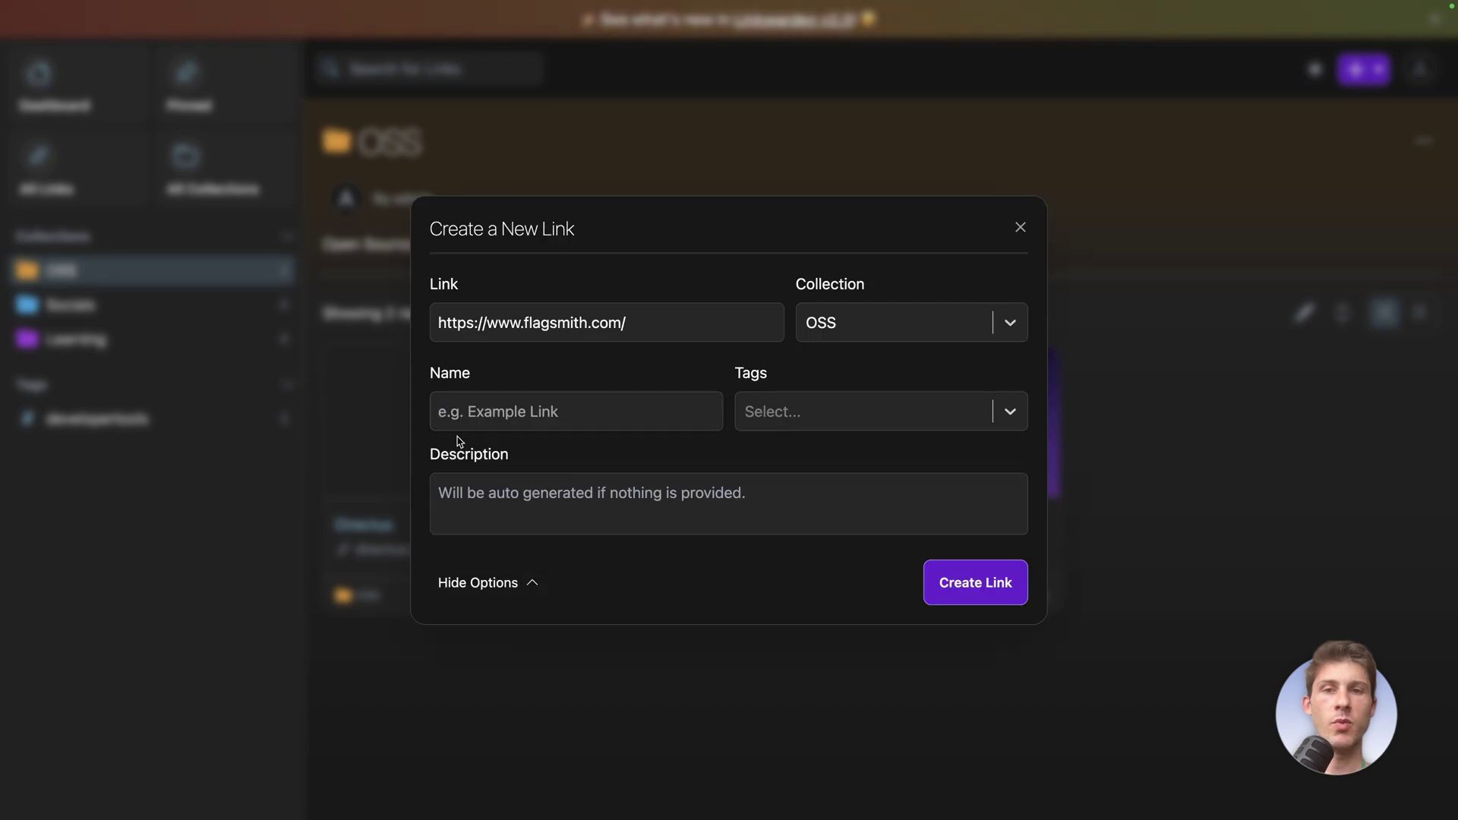
{"action": "left_click", "coordinate": [887, 412]}
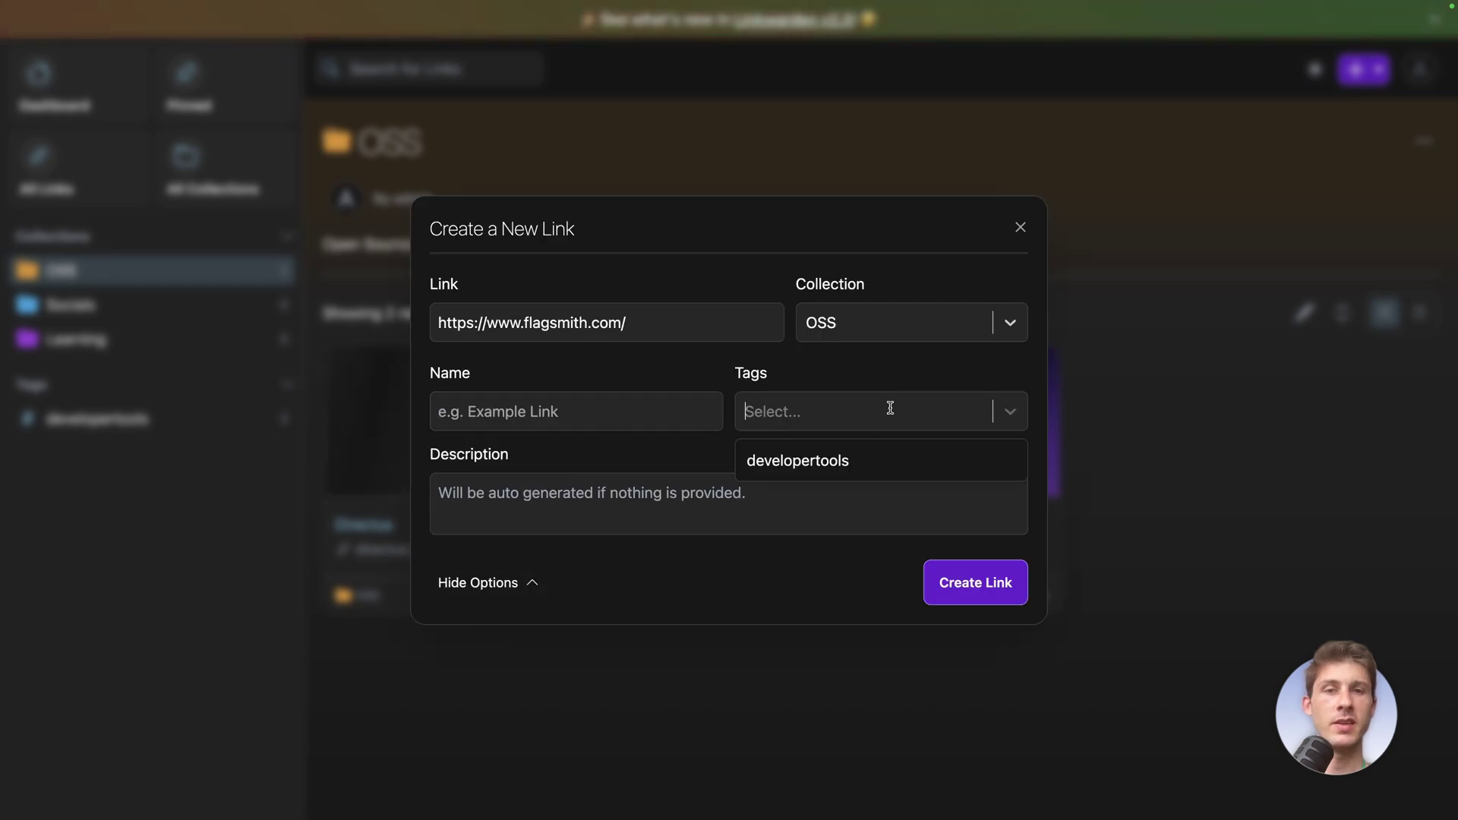
{"action": "left_click", "coordinate": [847, 464]}
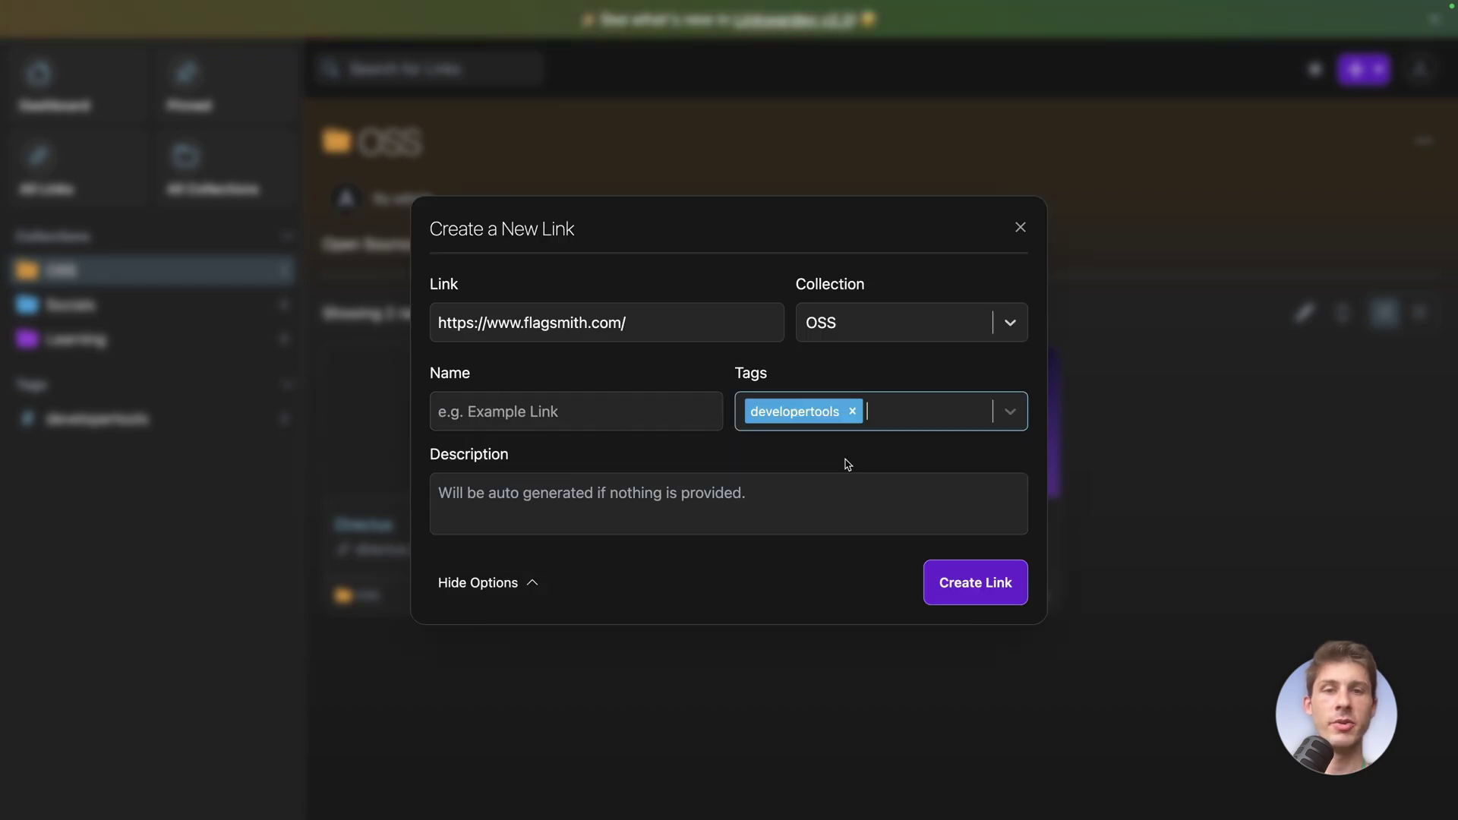
{"action": "left_click", "coordinate": [953, 585]}
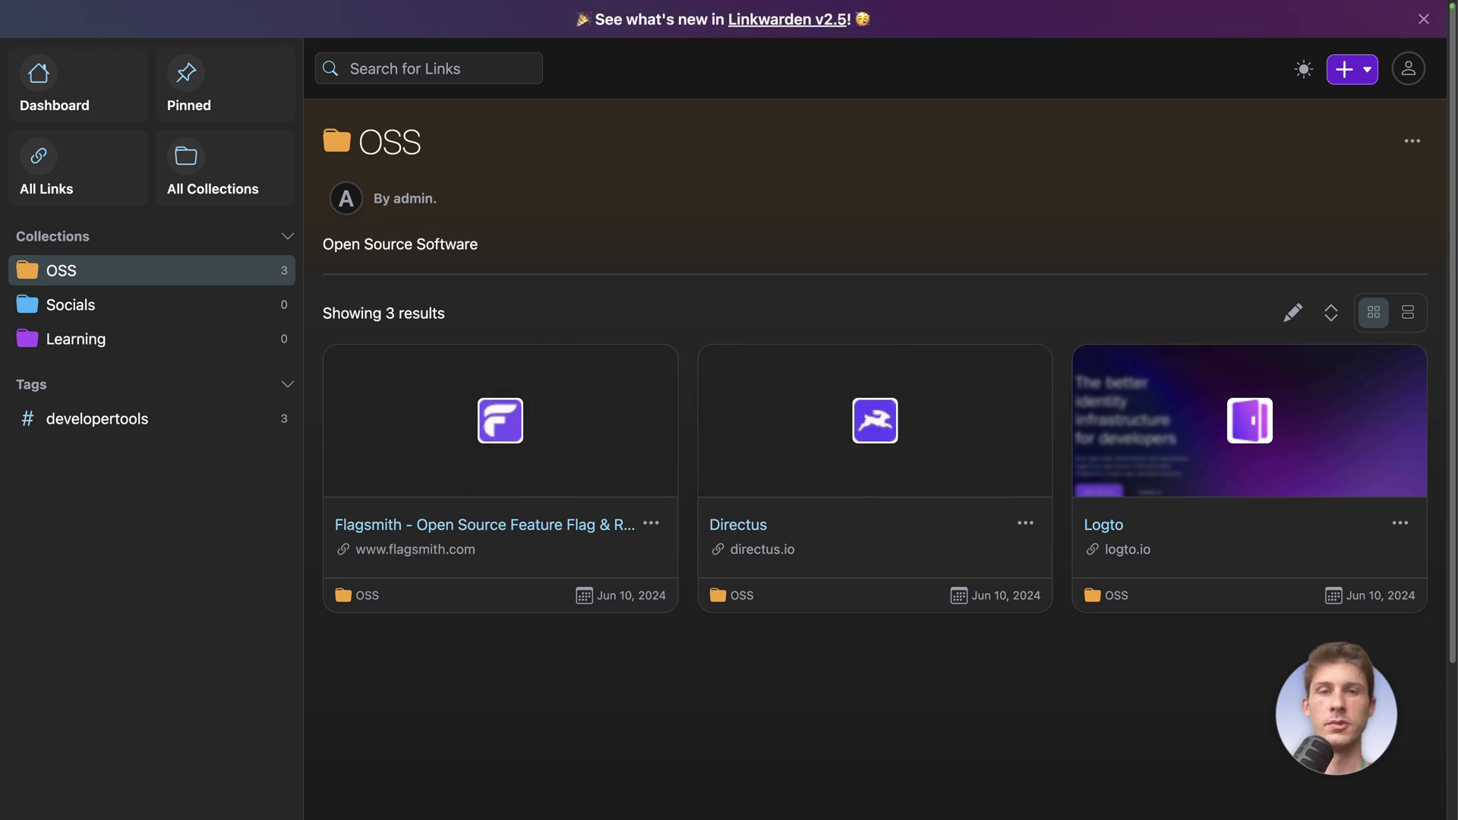
Save the SonarSource product link to OSS, tagged developertools
{"action": "left_click", "coordinate": [1350, 76]}
{"action": "left_click", "coordinate": [1299, 112]}
{"action": "left_click", "coordinate": [604, 423]}
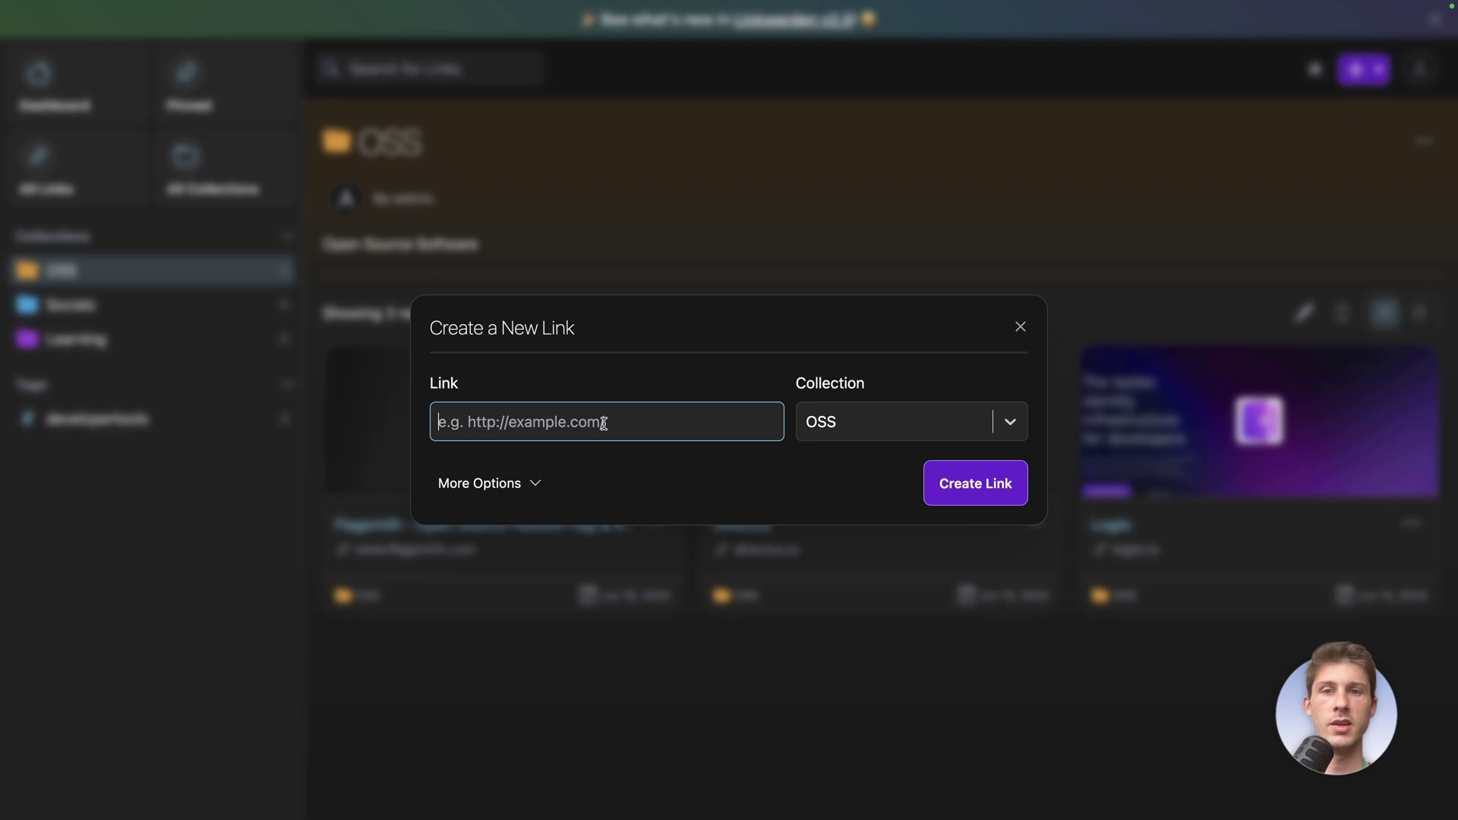
{"action": "key", "text": "ctrl+v"}
{"action": "left_click", "coordinate": [480, 483]}
{"action": "left_click", "coordinate": [863, 412]}
{"action": "left_click", "coordinate": [845, 463]}
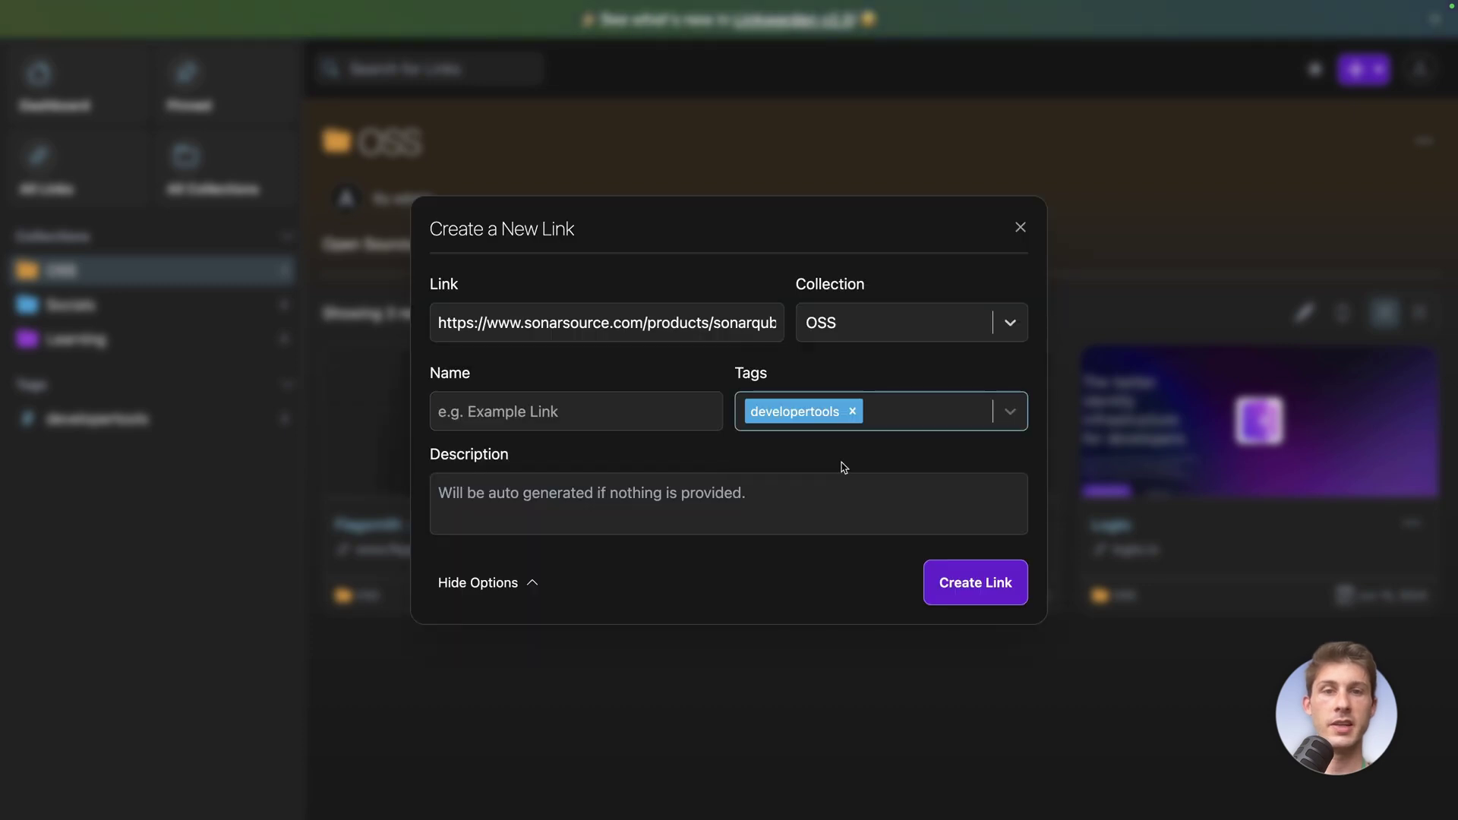
{"action": "left_click", "coordinate": [949, 580]}
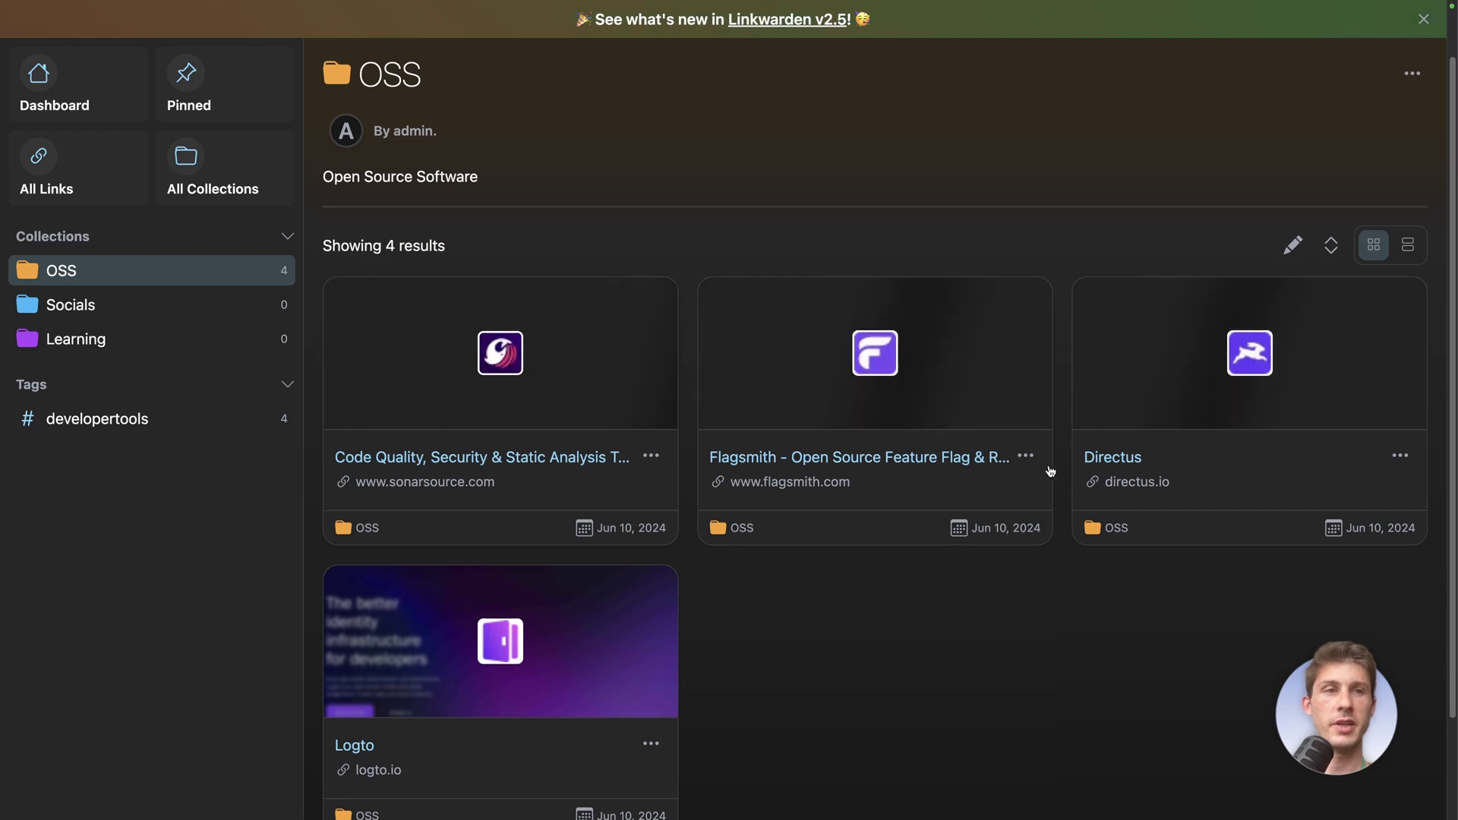
Add the Gotenberg link to OSS and review the five link cards
{"action": "left_click", "coordinate": [1344, 70]}
{"action": "left_click", "coordinate": [1283, 110]}
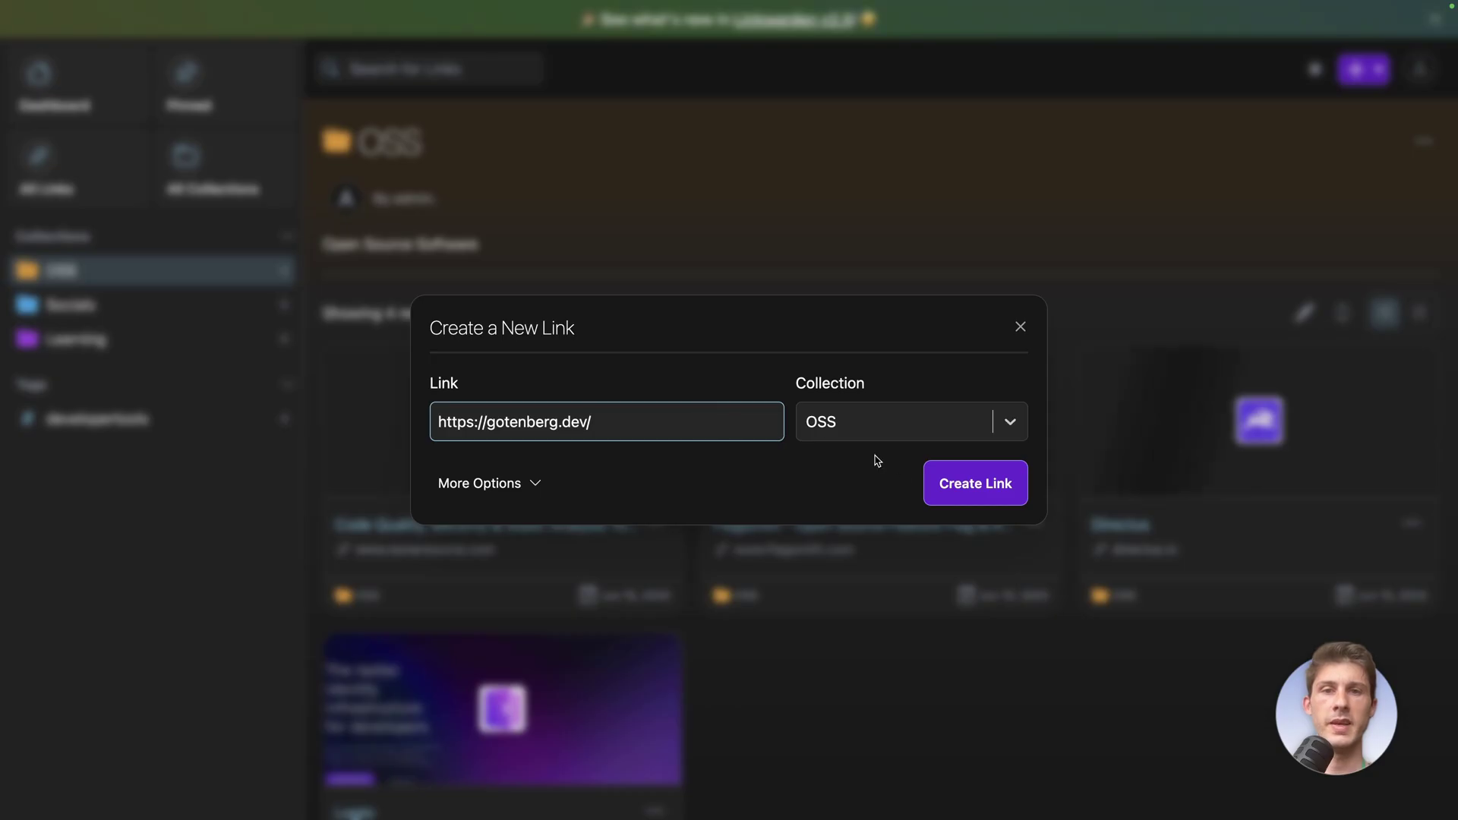
{"action": "left_click", "coordinate": [954, 483]}
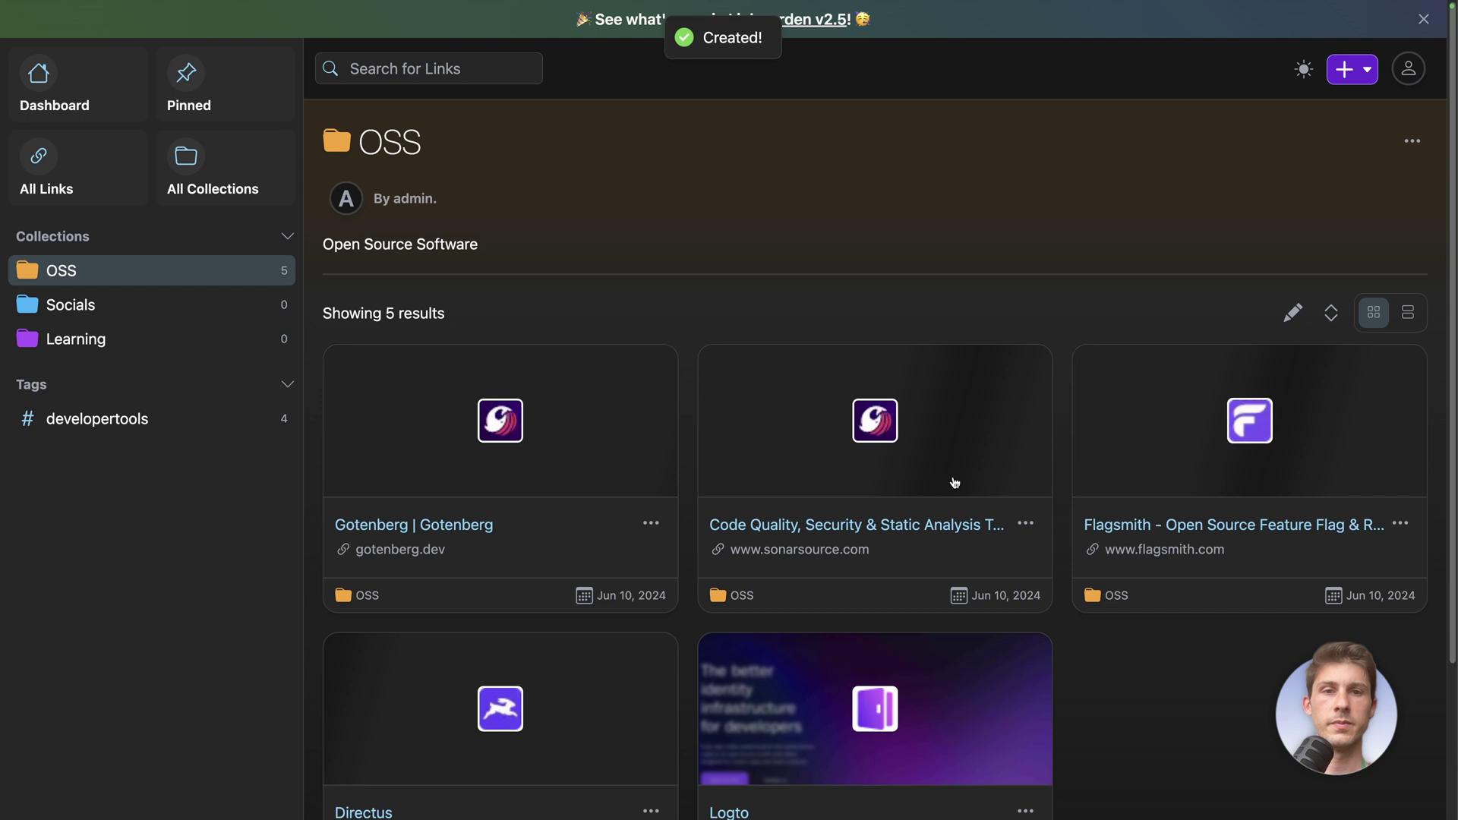
{"action": "scroll", "coordinate": [954, 483], "scroll_direction": "down", "scroll_amount": 3}
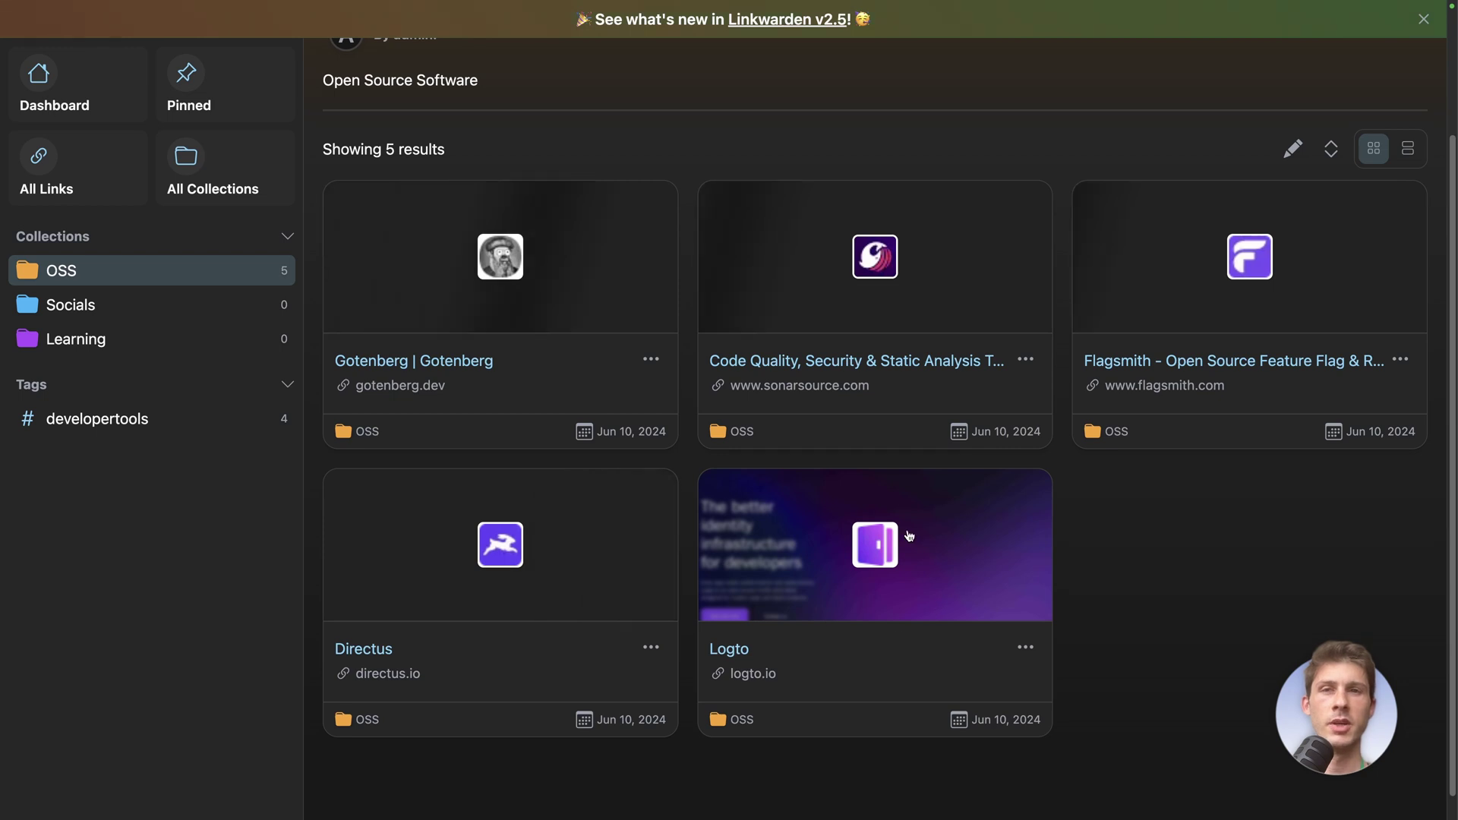
Switch OSS to list view and back to cards, keep newest-first sorting, then open Socials
{"action": "left_click", "coordinate": [1411, 154]}
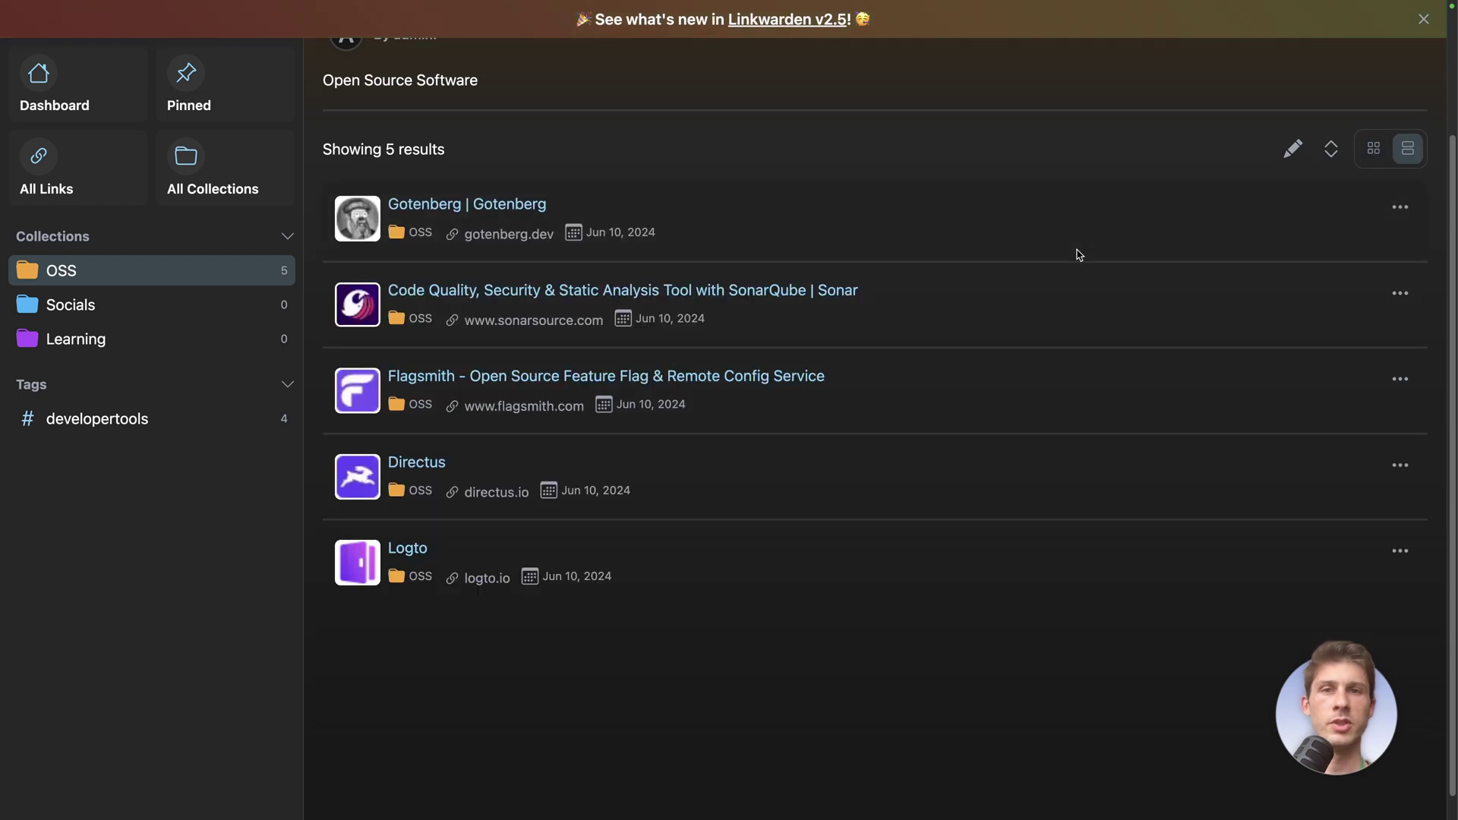
{"action": "left_click", "coordinate": [1374, 149]}
{"action": "scroll", "coordinate": [1081, 515], "scroll_direction": "up", "scroll_amount": 3}
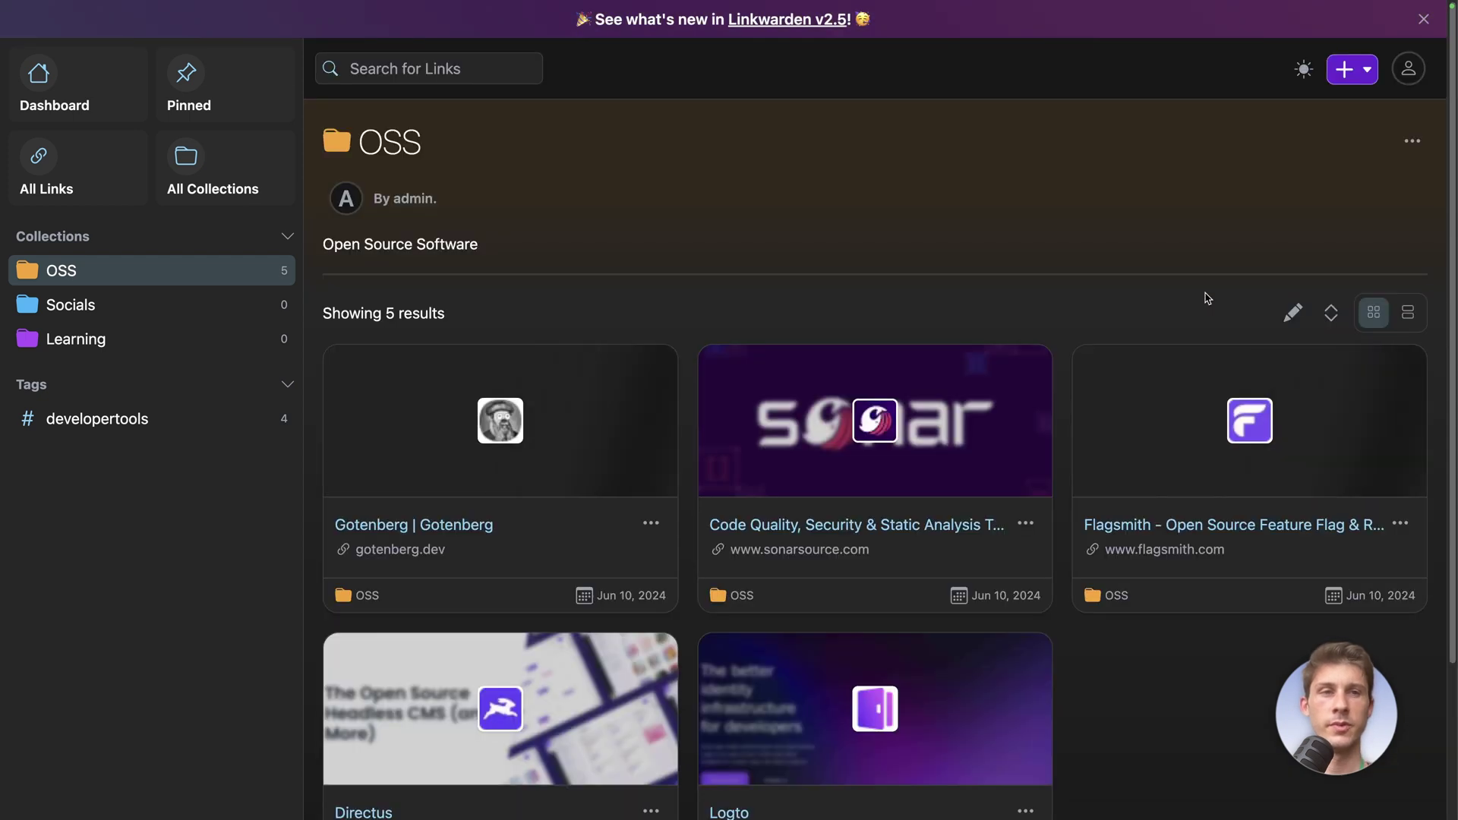
{"action": "left_click", "coordinate": [1330, 313]}
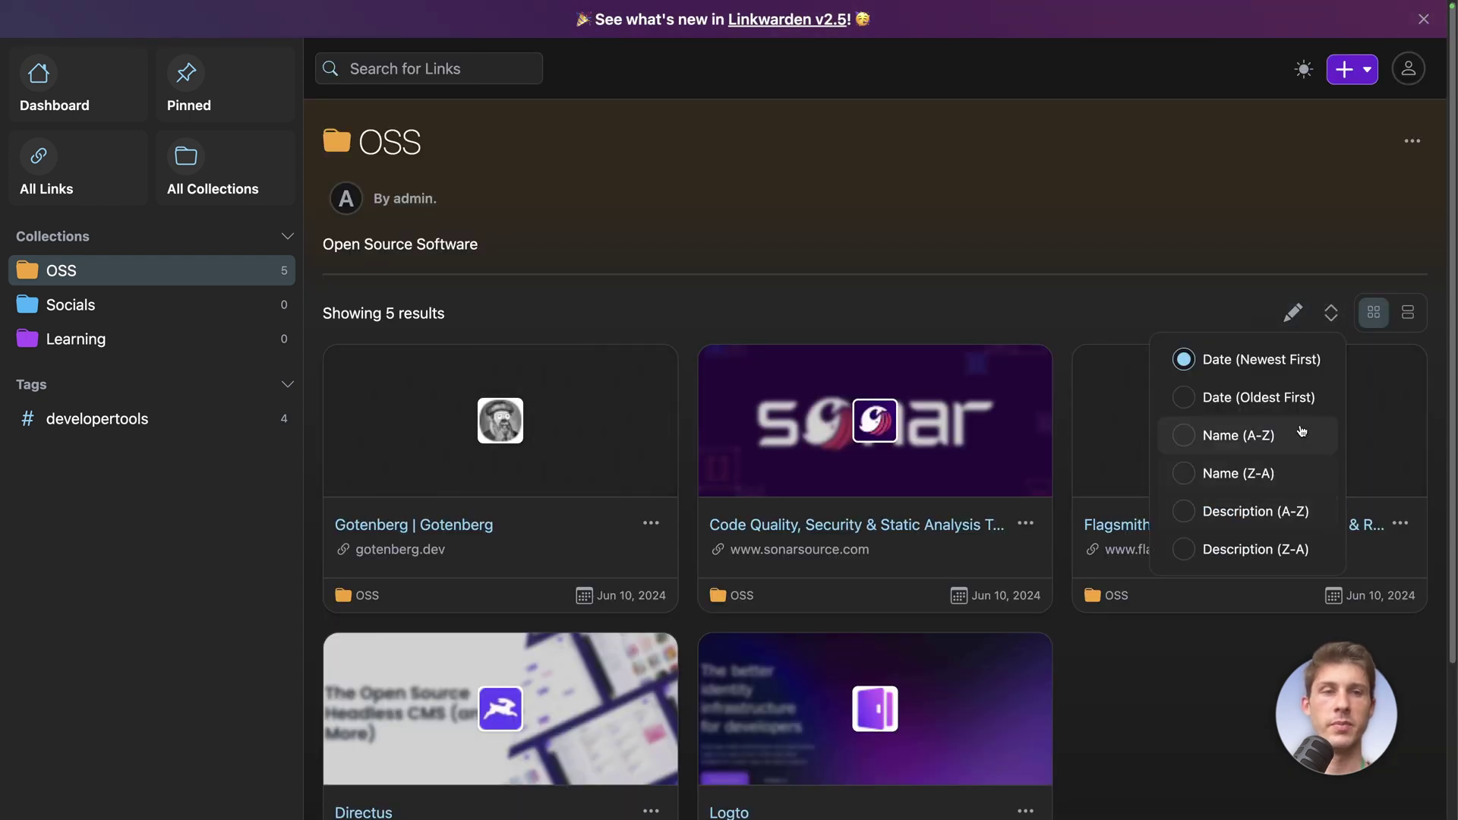
{"action": "left_click", "coordinate": [1102, 341]}
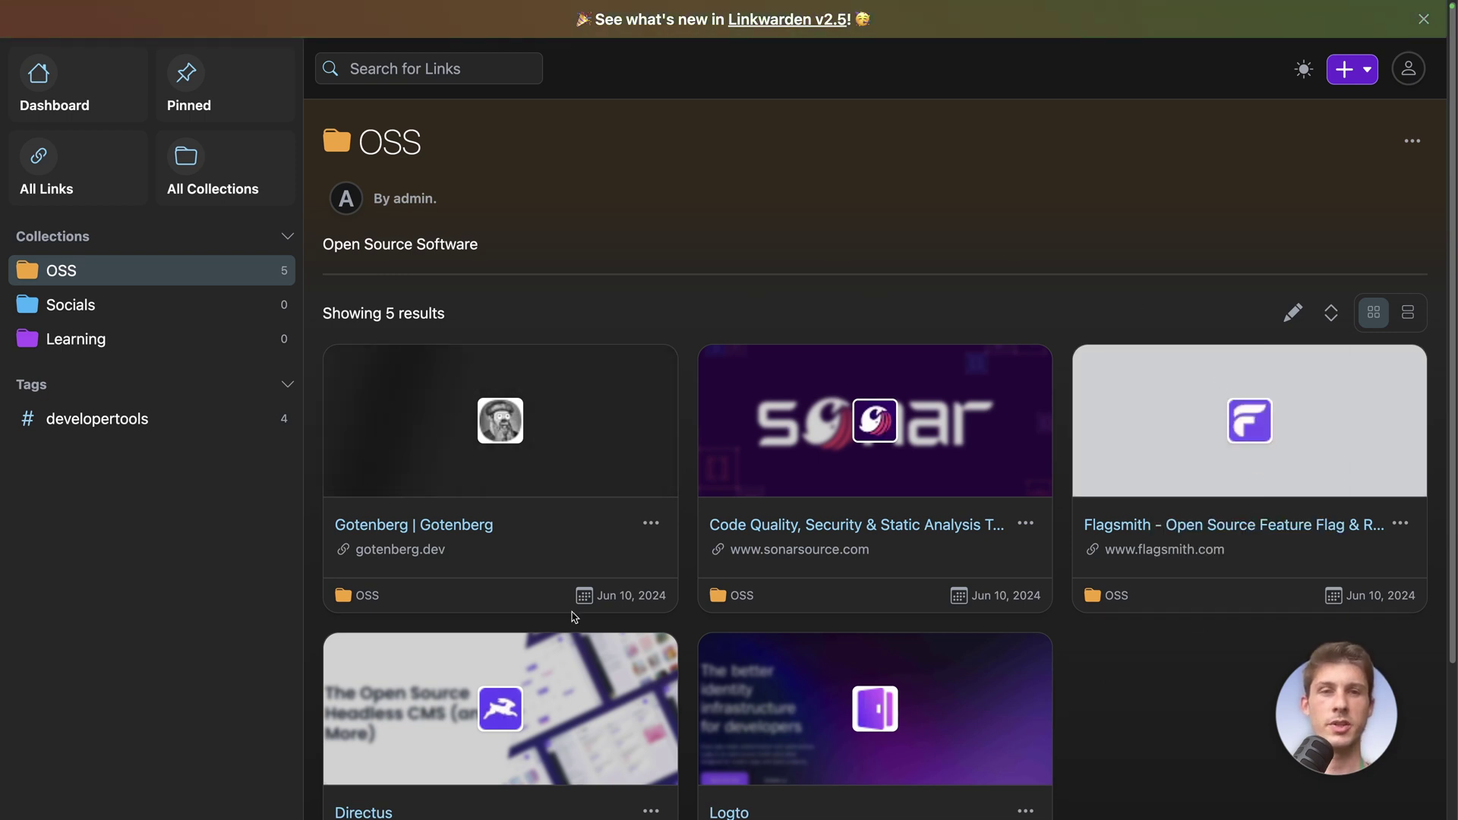
{"action": "left_click", "coordinate": [152, 304]}
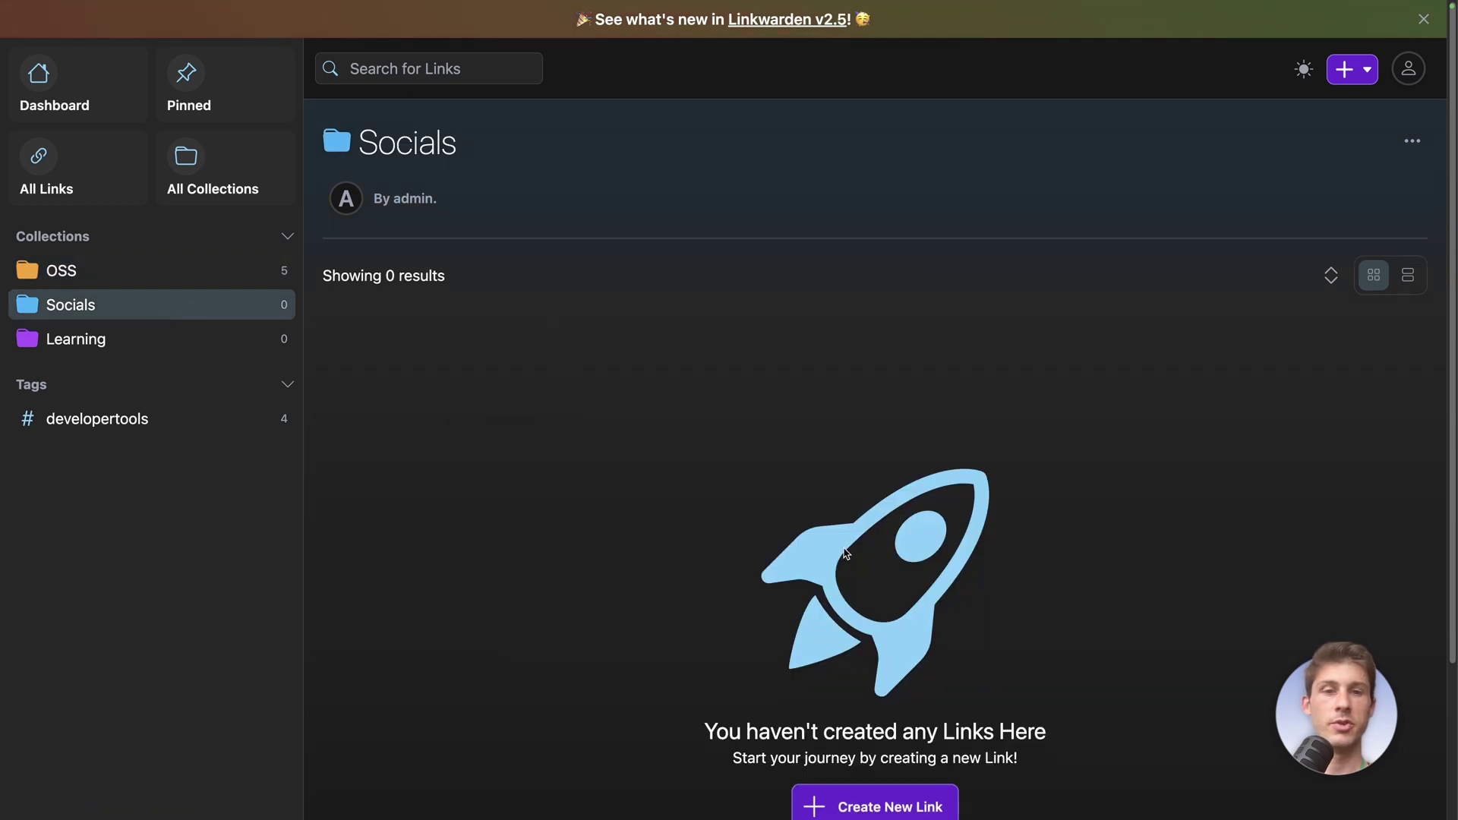
Add the Linkwarden extension to Chrome from its Web Store page and confirm the installation
{"action": "scroll", "coordinate": [841, 568], "scroll_direction": "down", "scroll_amount": 1}
{"action": "left_click", "coordinate": [845, 750]}
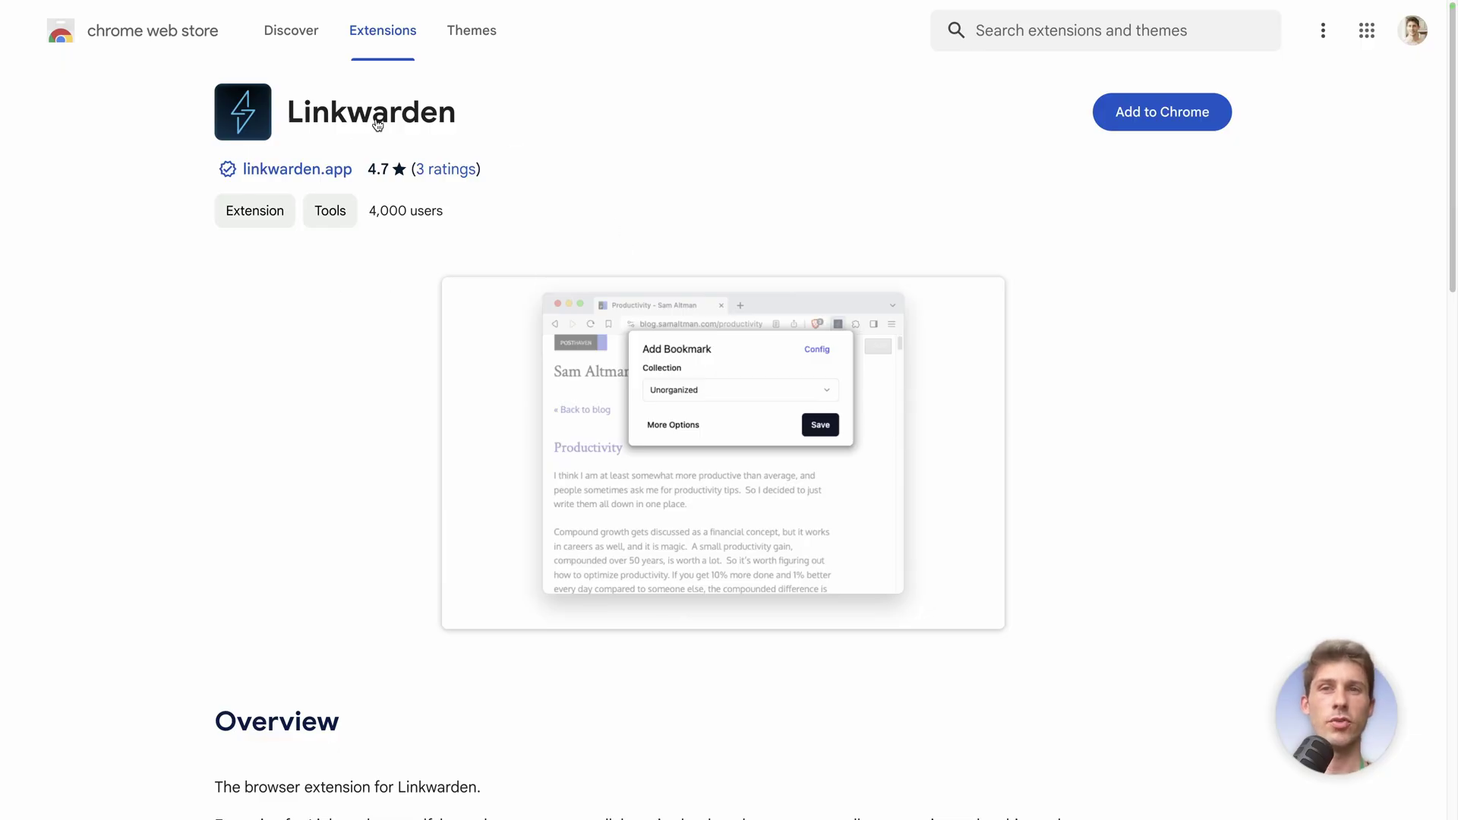
{"action": "left_click", "coordinate": [1147, 112]}
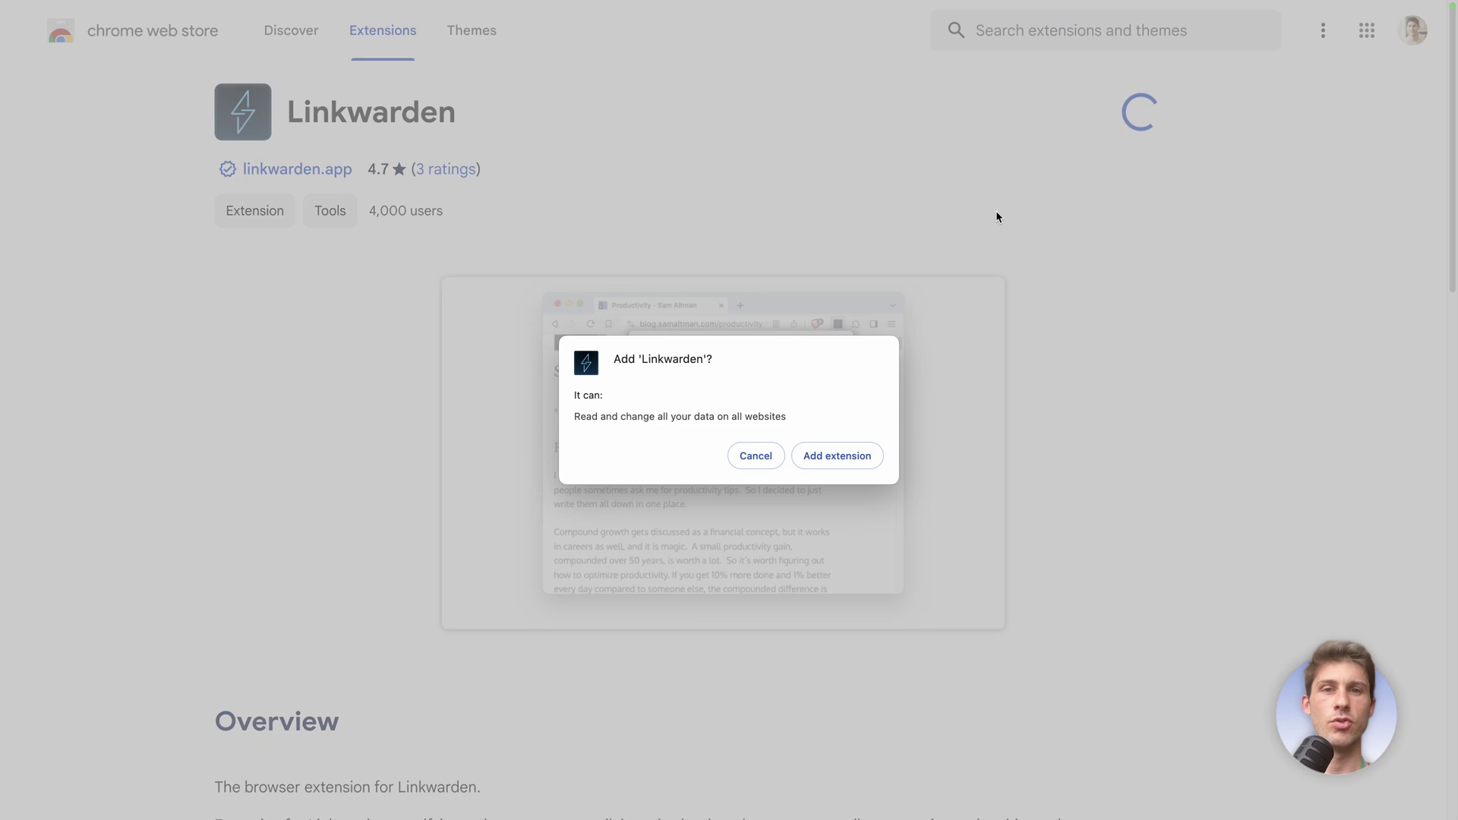
{"action": "left_click", "coordinate": [843, 455]}
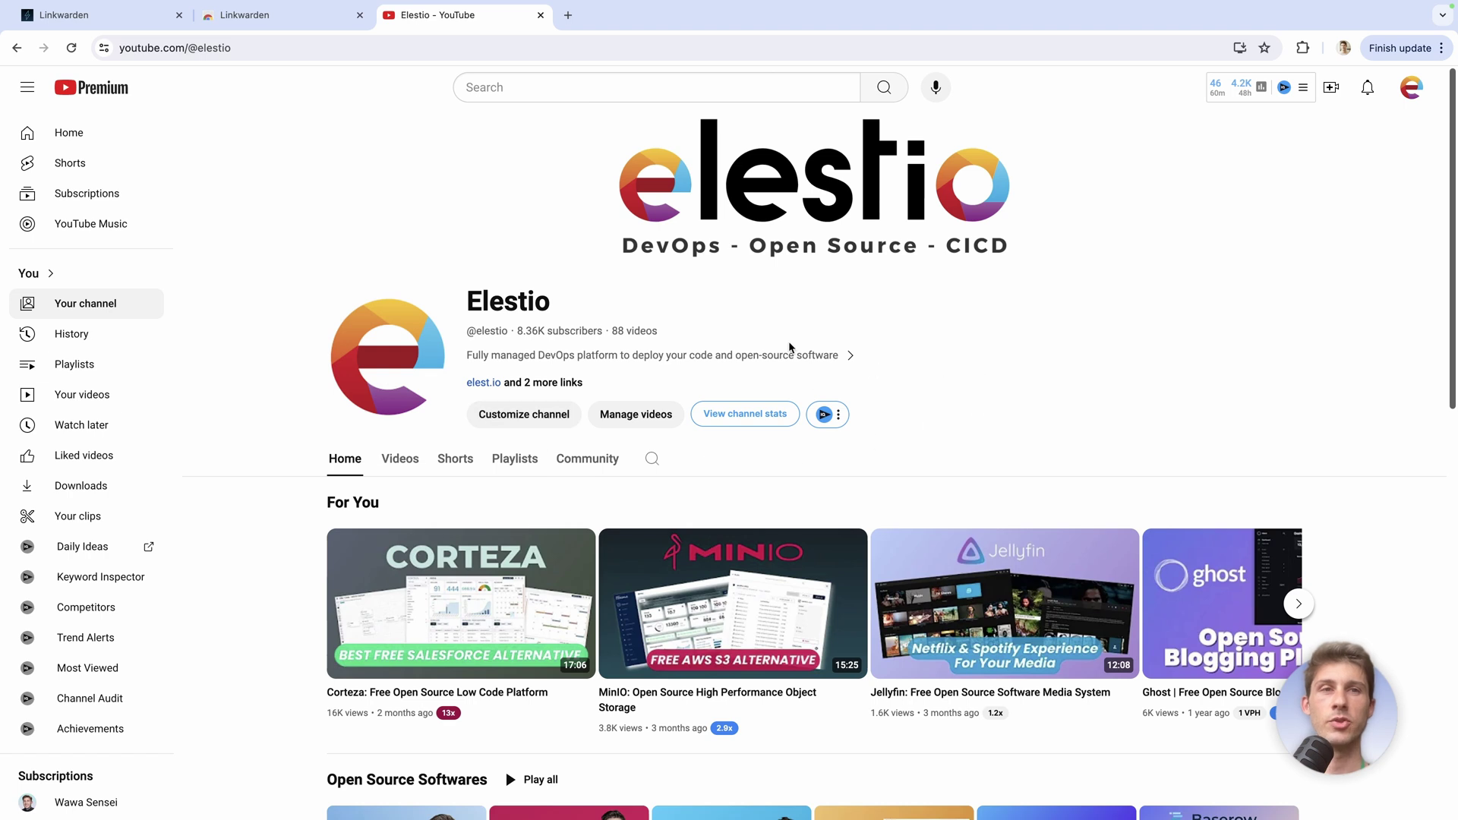
Open the Linkwarden extension's options and paste the self-hosted instance URL
{"action": "left_click", "coordinate": [1301, 48]}
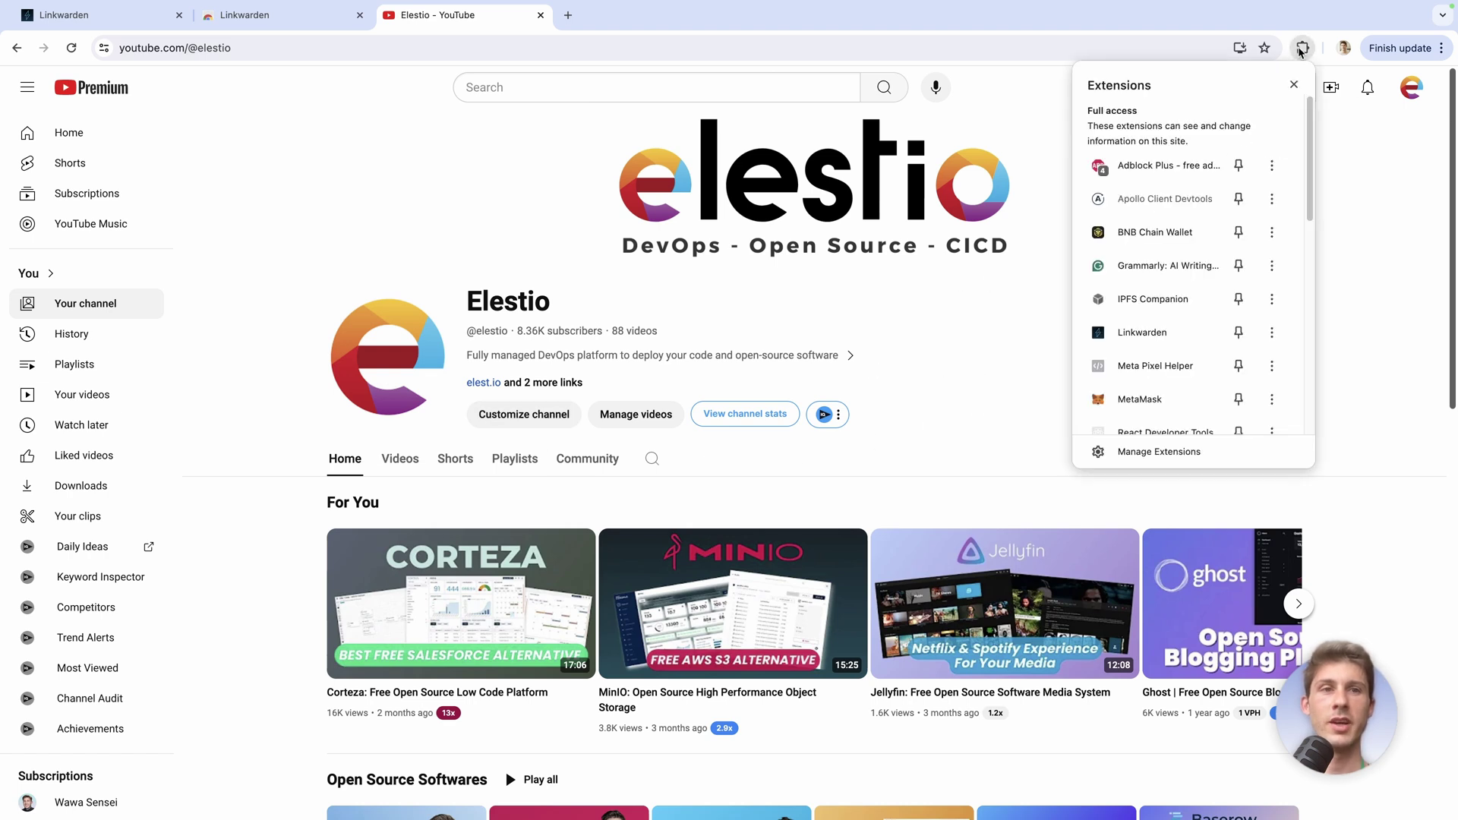
{"action": "left_click", "coordinate": [1132, 333]}
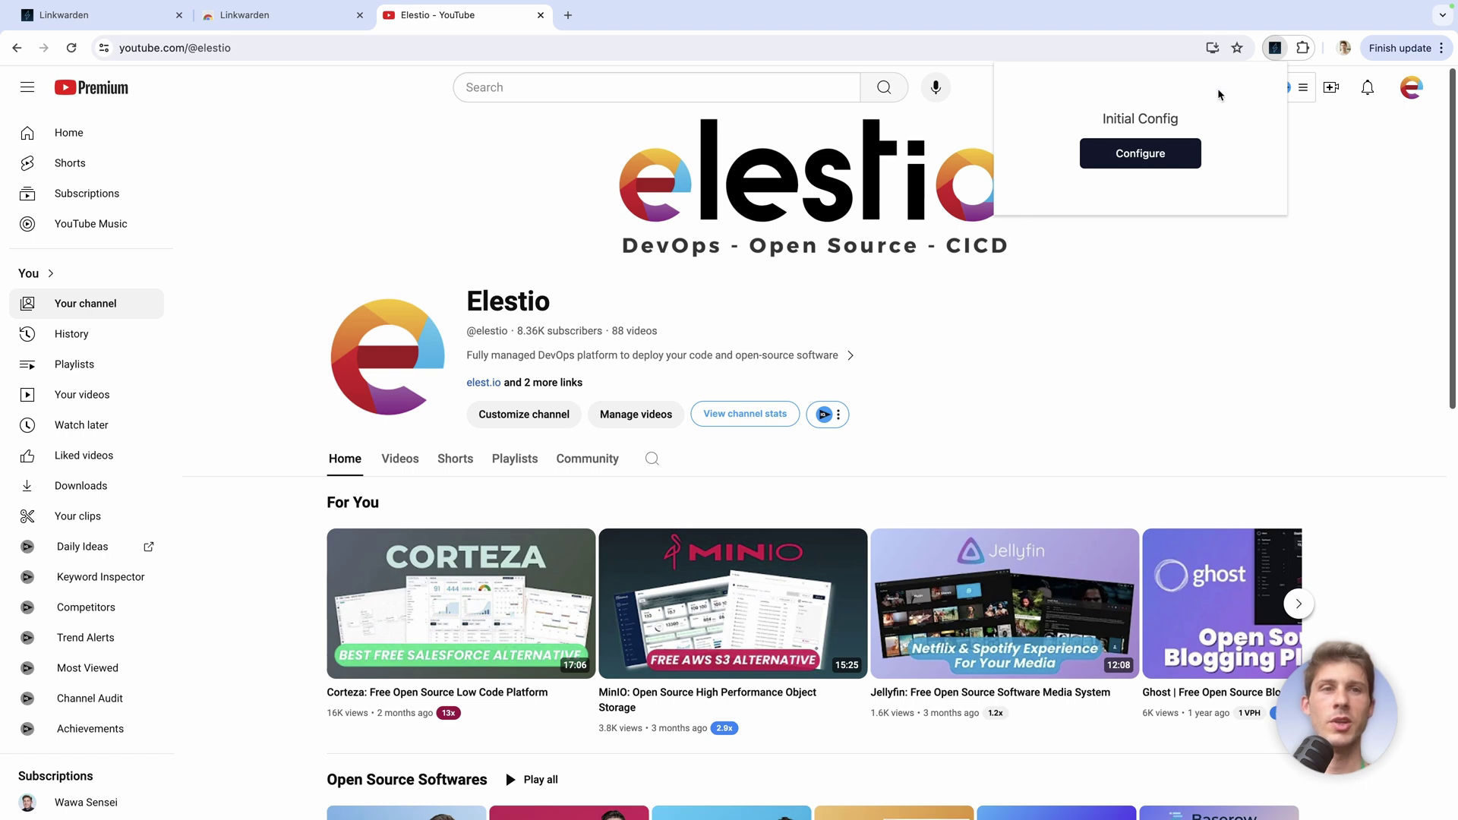
{"action": "left_click", "coordinate": [1140, 153]}
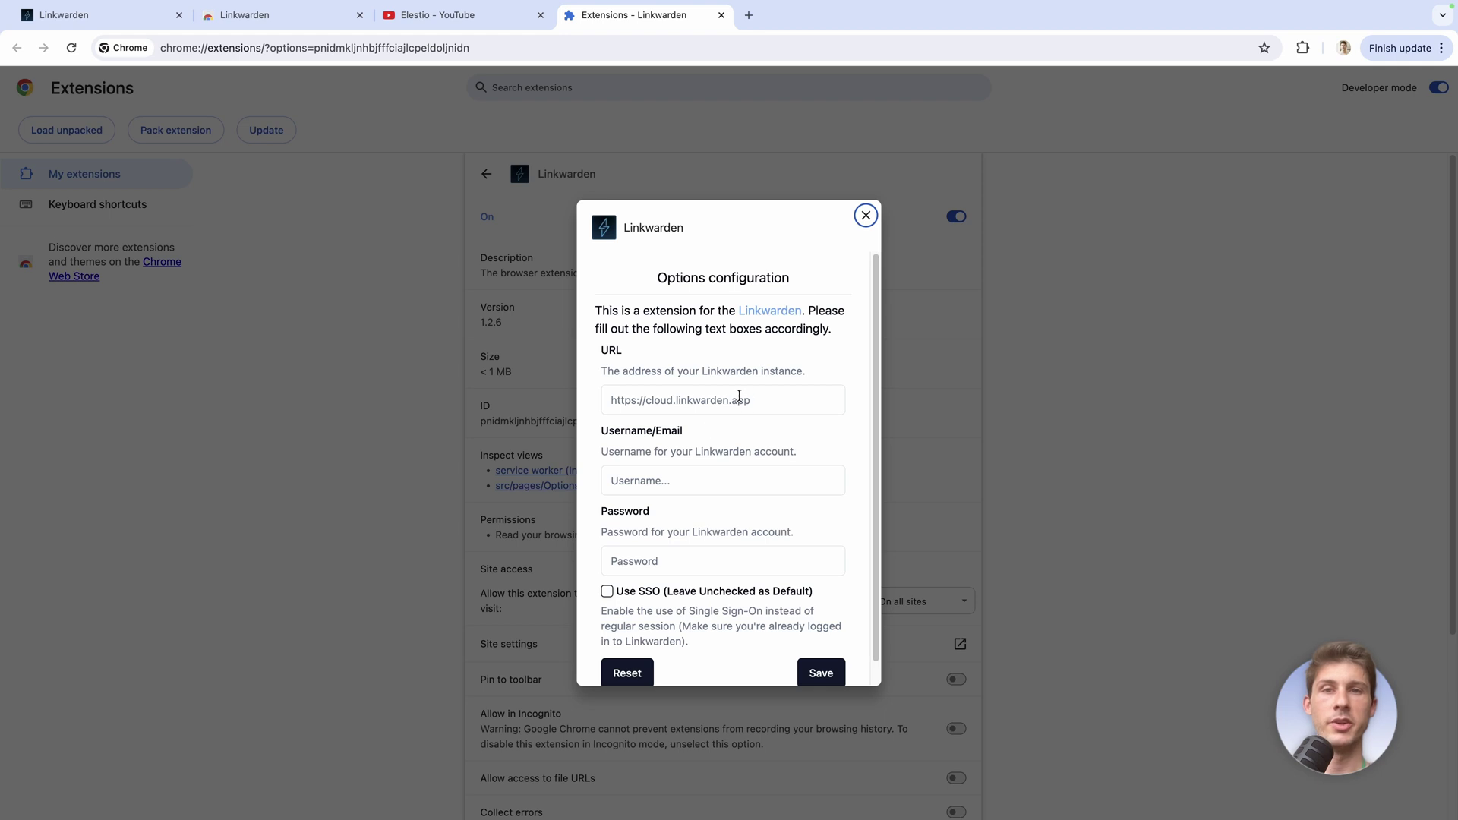
{"action": "left_click", "coordinate": [132, 17]}
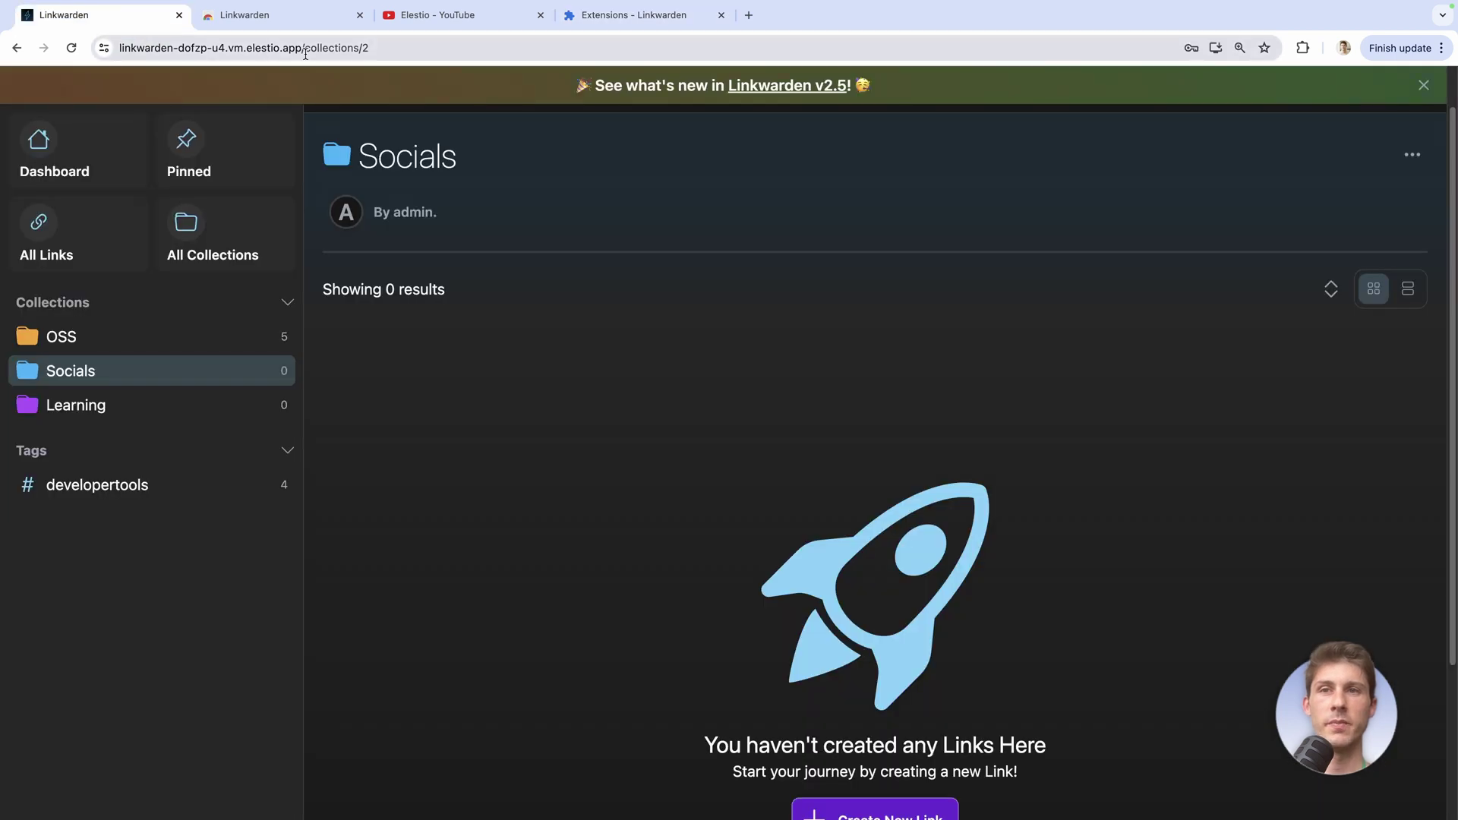
{"action": "left_click_drag", "start_coordinate": [304, 48], "coordinate": [72, 47]}
{"action": "left_click", "coordinate": [634, 15]}
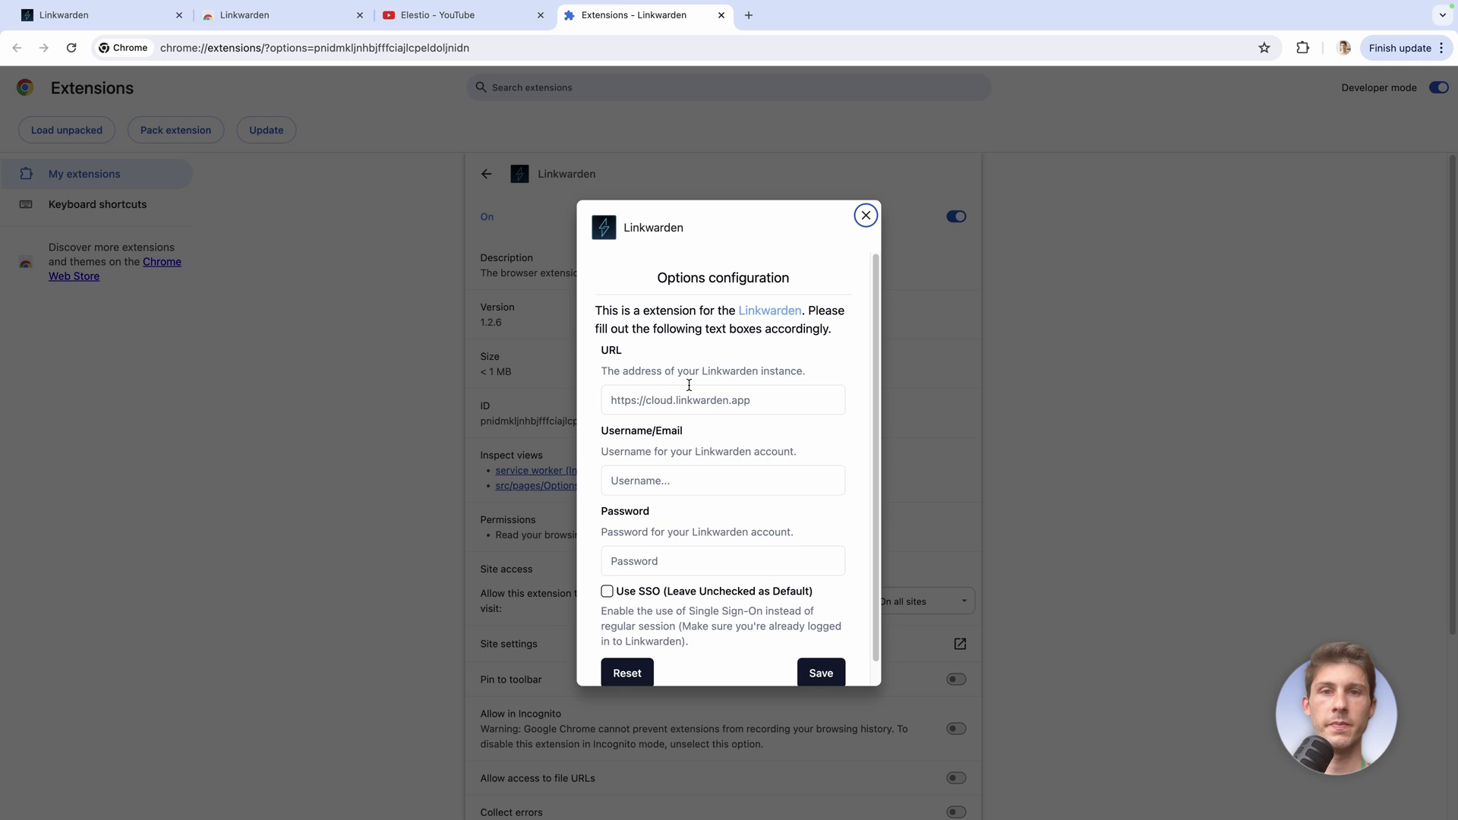
{"action": "left_click", "coordinate": [719, 403]}
{"action": "type", "text": "https://linkwarden-dotzp-u4.vm.elestio.app/"}
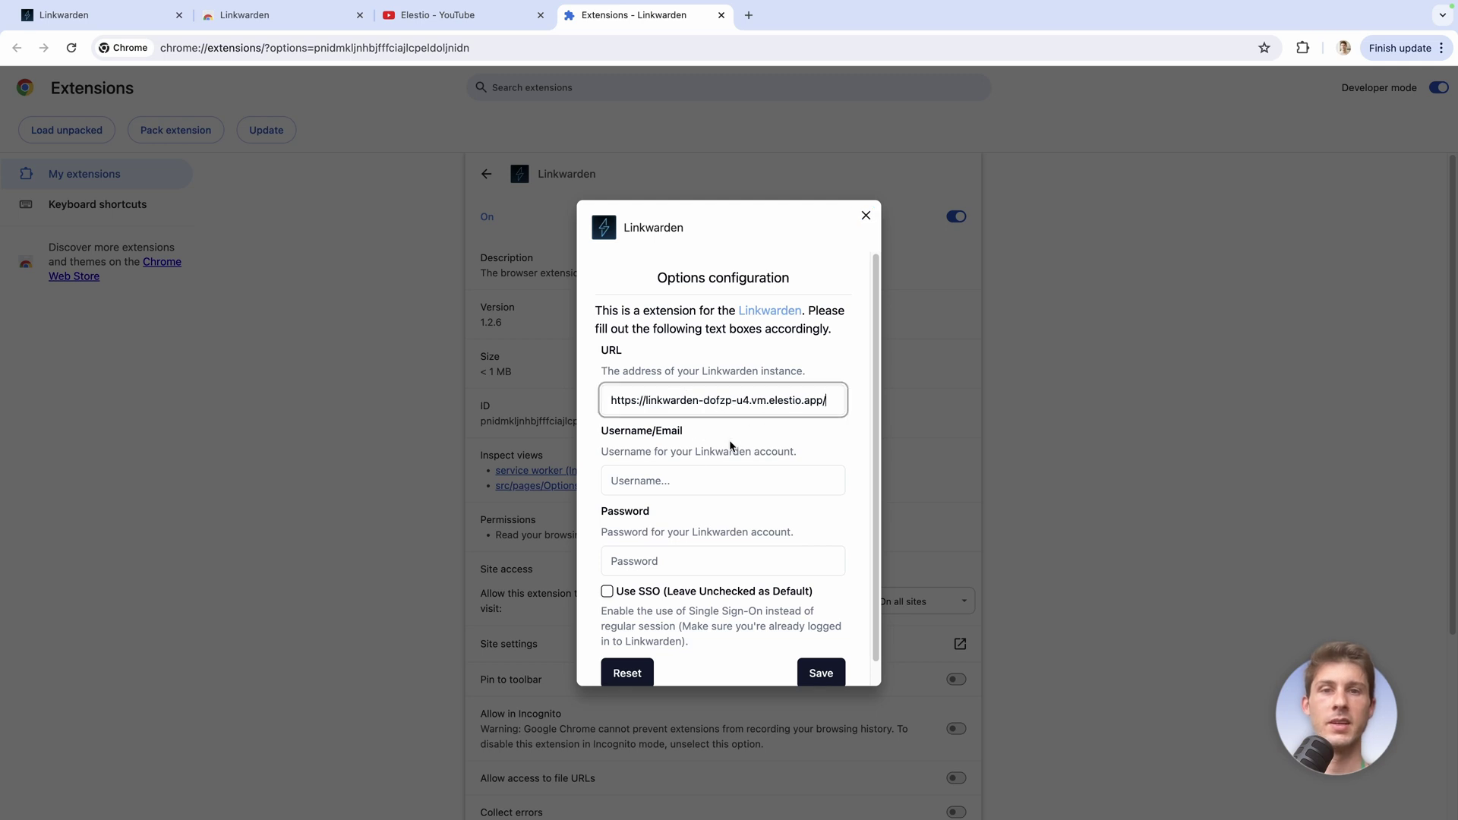
Enter the admin username, paste the admin password copied from Elestio, and save
{"action": "left_click", "coordinate": [686, 482]}
{"action": "type", "text": "admin"}
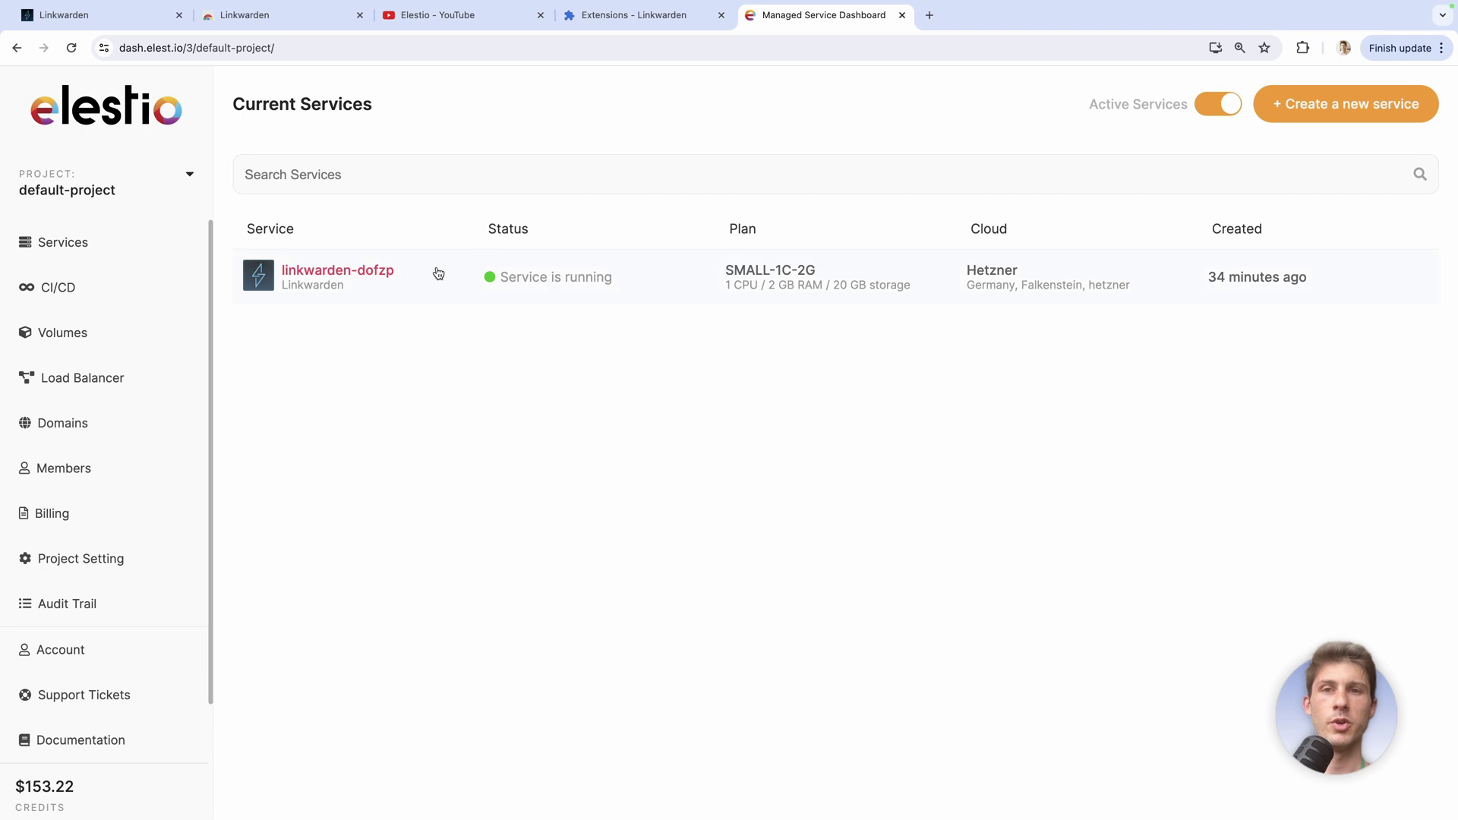
{"action": "left_click", "coordinate": [439, 273]}
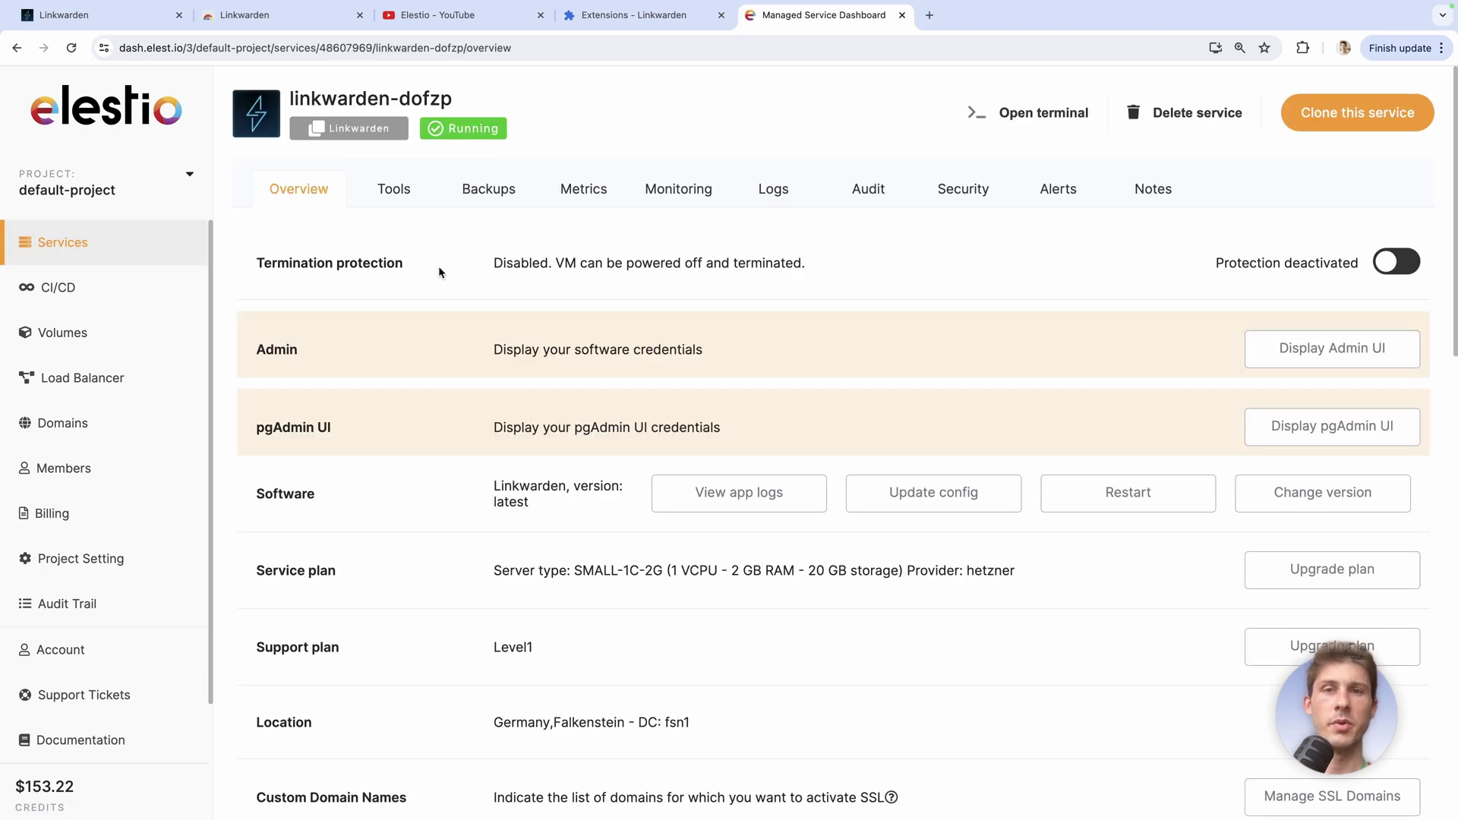
{"action": "left_click", "coordinate": [1265, 354]}
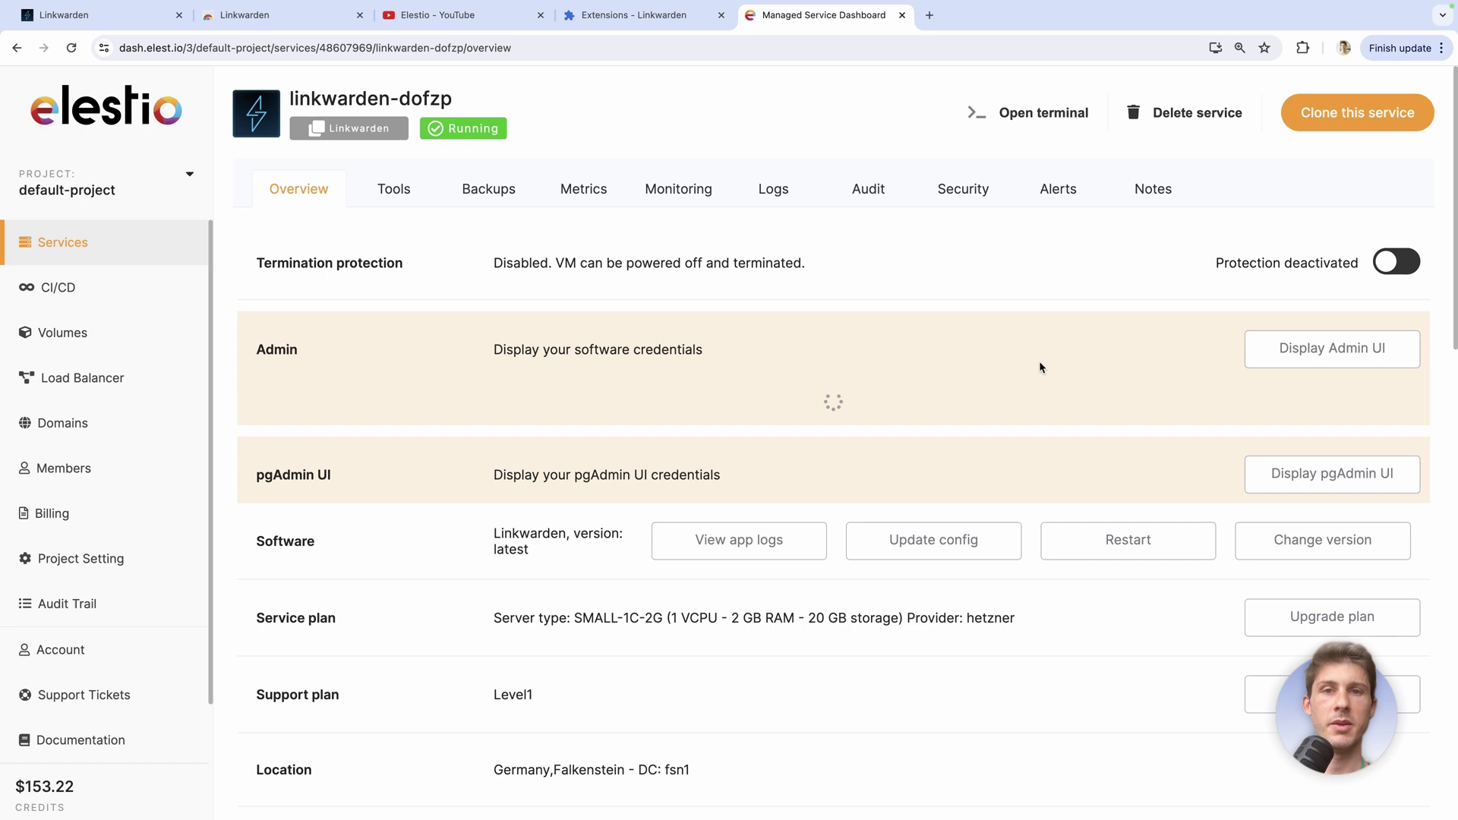
{"action": "left_click", "coordinate": [1394, 506]}
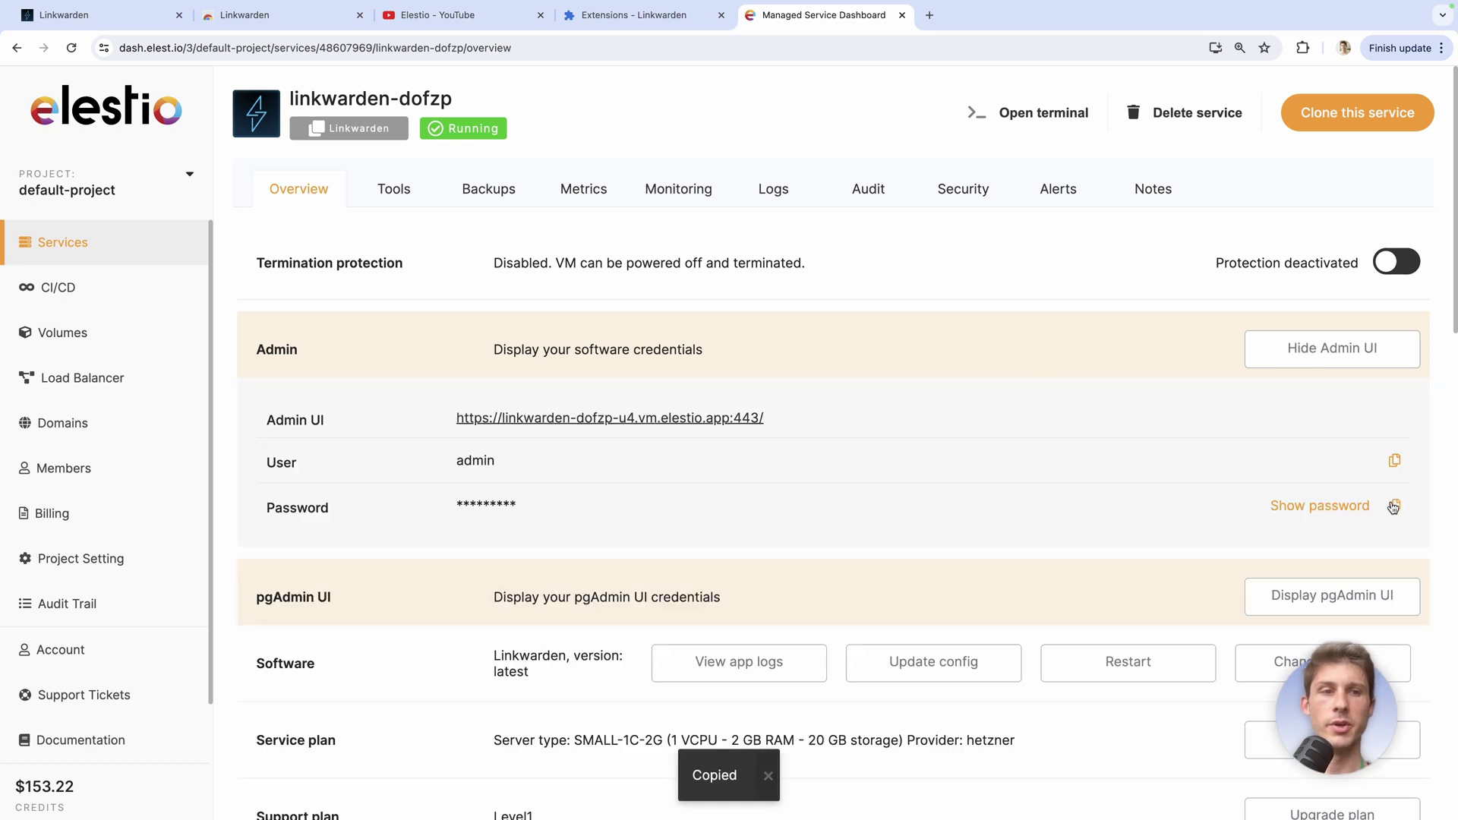
{"action": "key", "text": "ctrl+shift+Tab"}
{"action": "left_click", "coordinate": [752, 559]}
{"action": "key", "text": "ctrl+v"}
{"action": "scroll", "coordinate": [751, 561], "scroll_direction": "down", "scroll_amount": 1}
{"action": "left_click", "coordinate": [827, 650]}
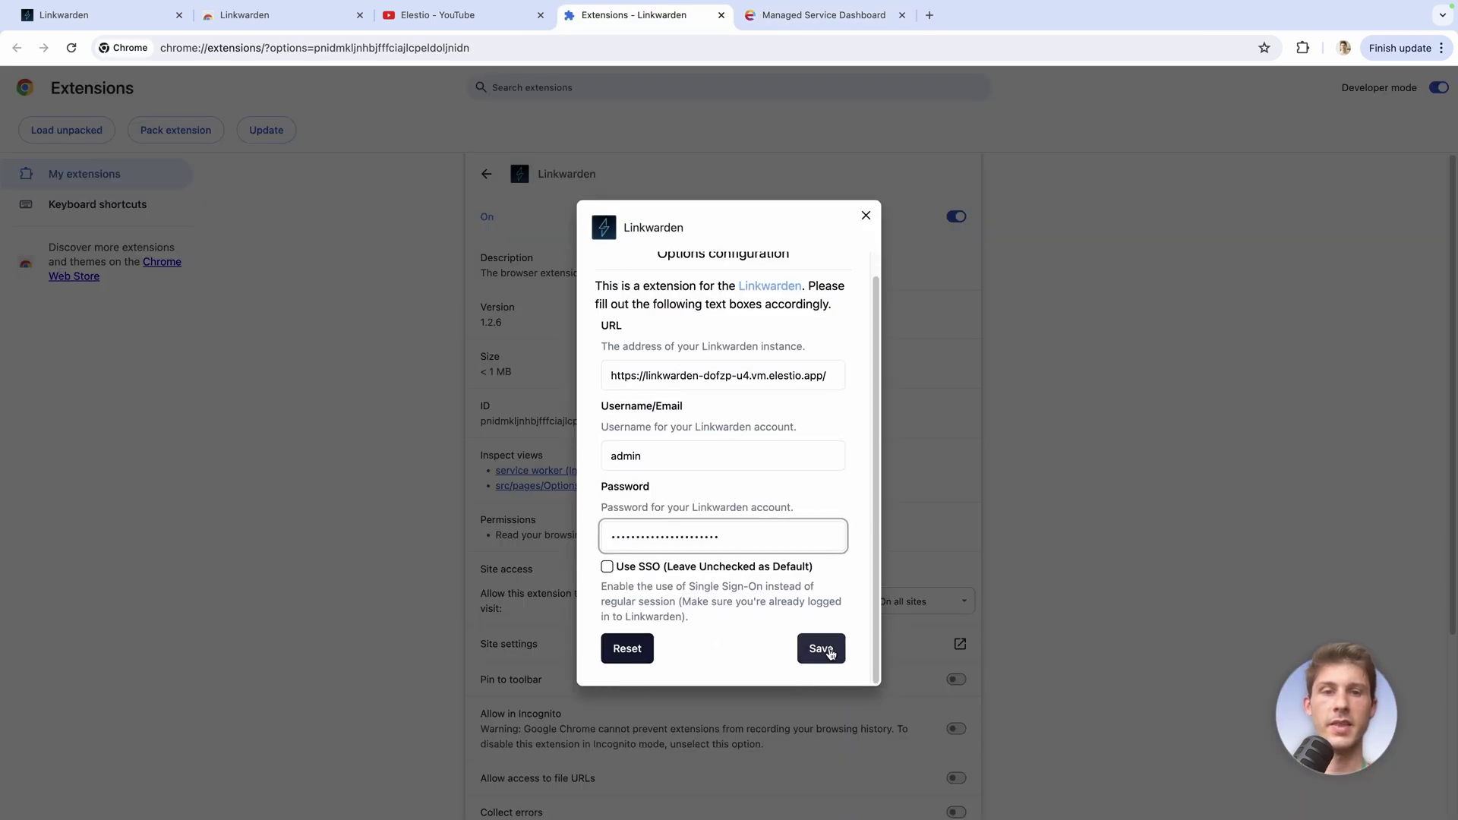
Save the Elestio YouTube channel page to the Socials collection using the extension popup
{"action": "key", "text": "ctrl+shift+Tab"}
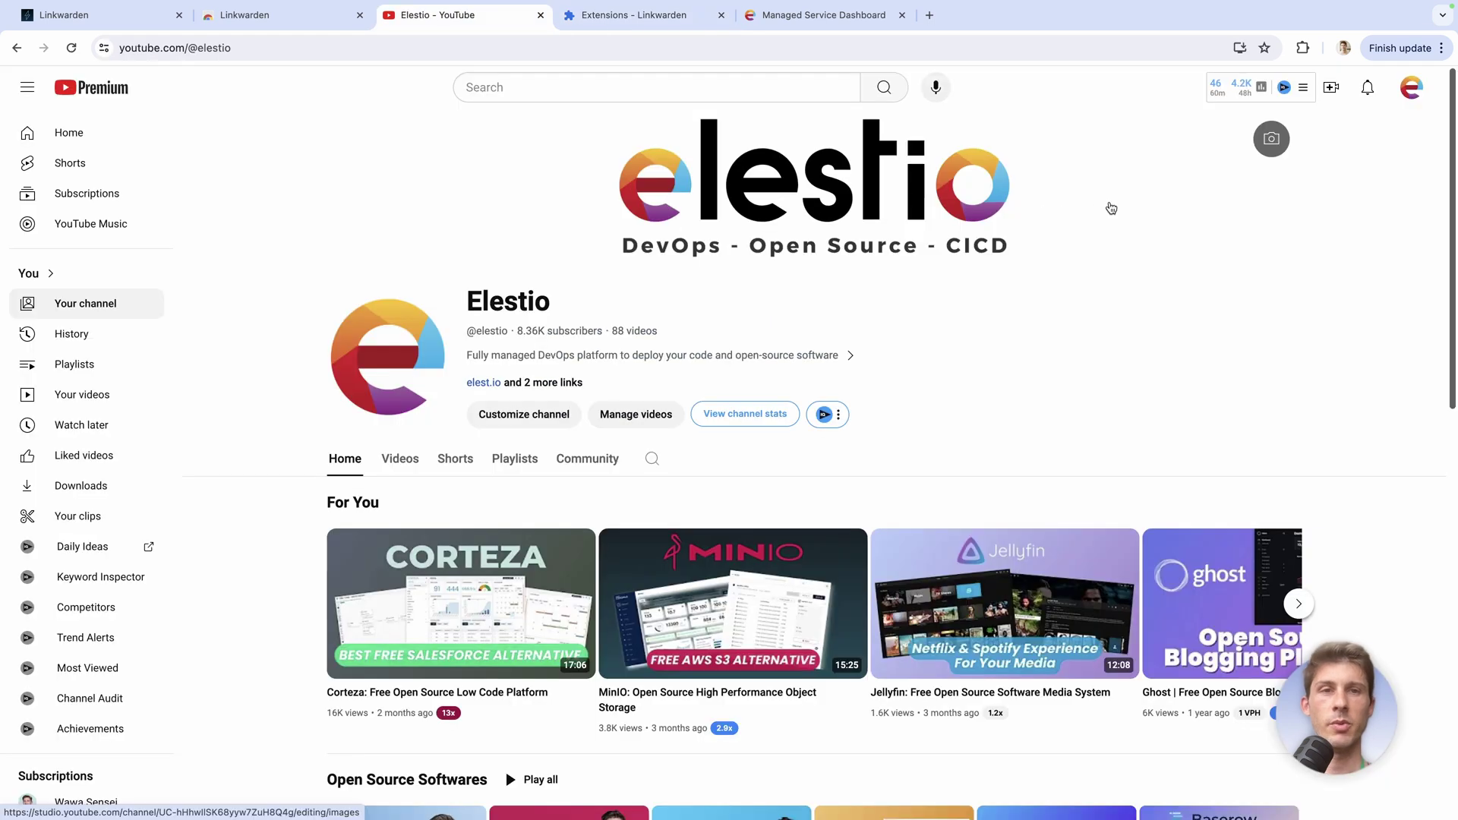
{"action": "left_click", "coordinate": [1303, 48]}
{"action": "left_click", "coordinate": [1135, 330]}
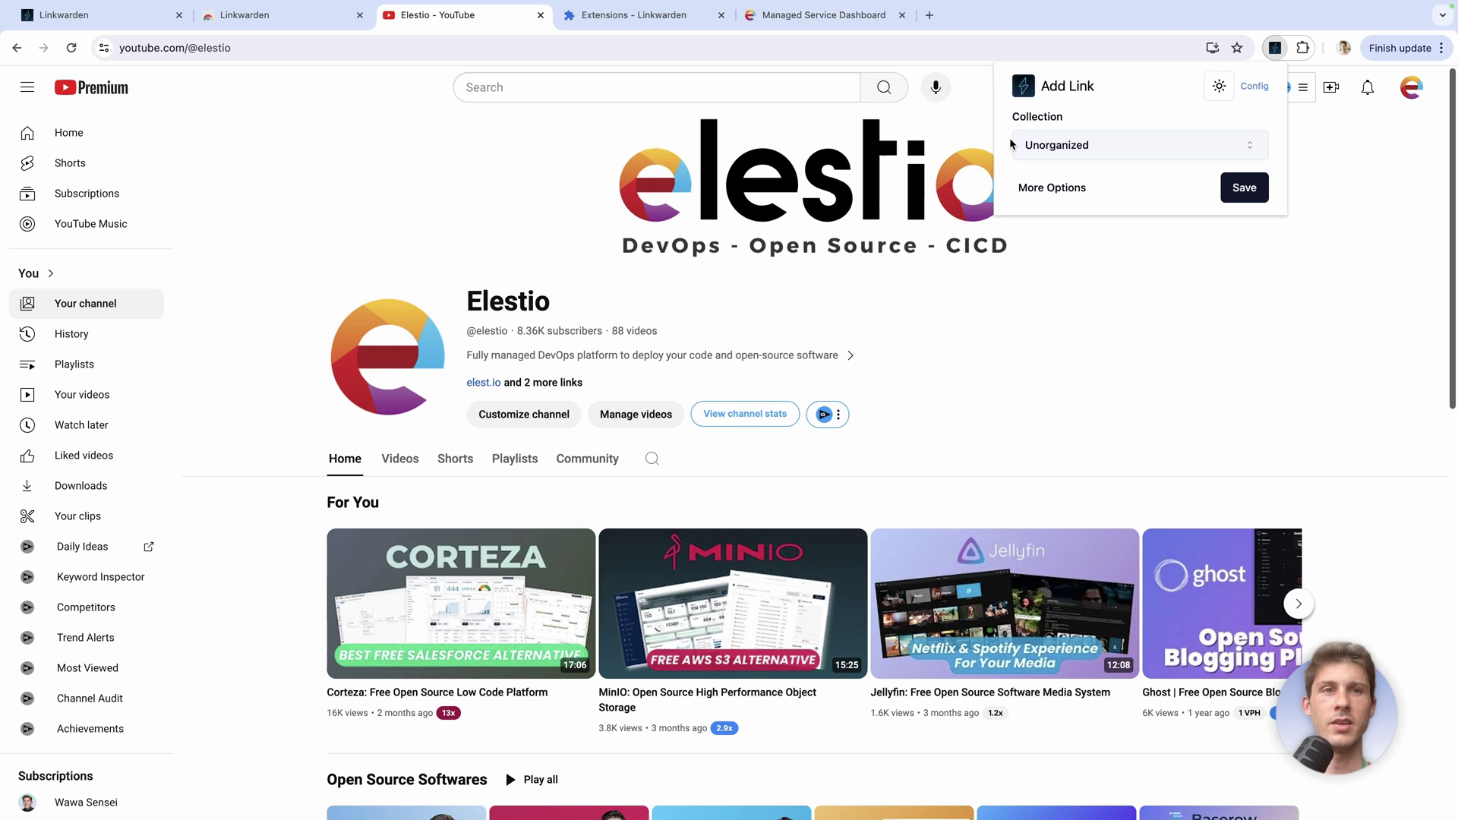
{"action": "left_click", "coordinate": [1056, 154]}
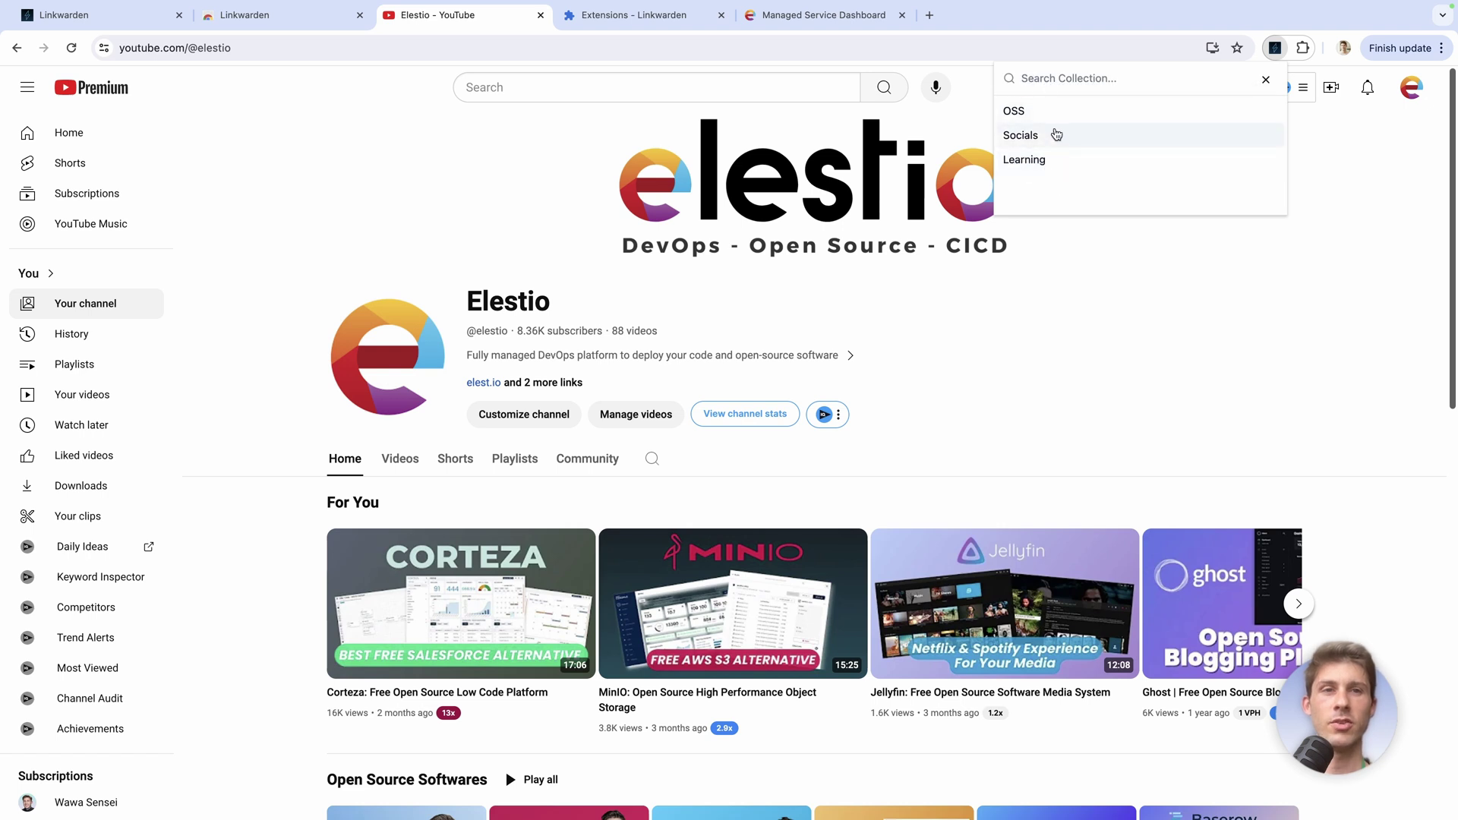
{"action": "left_click", "coordinate": [1036, 141]}
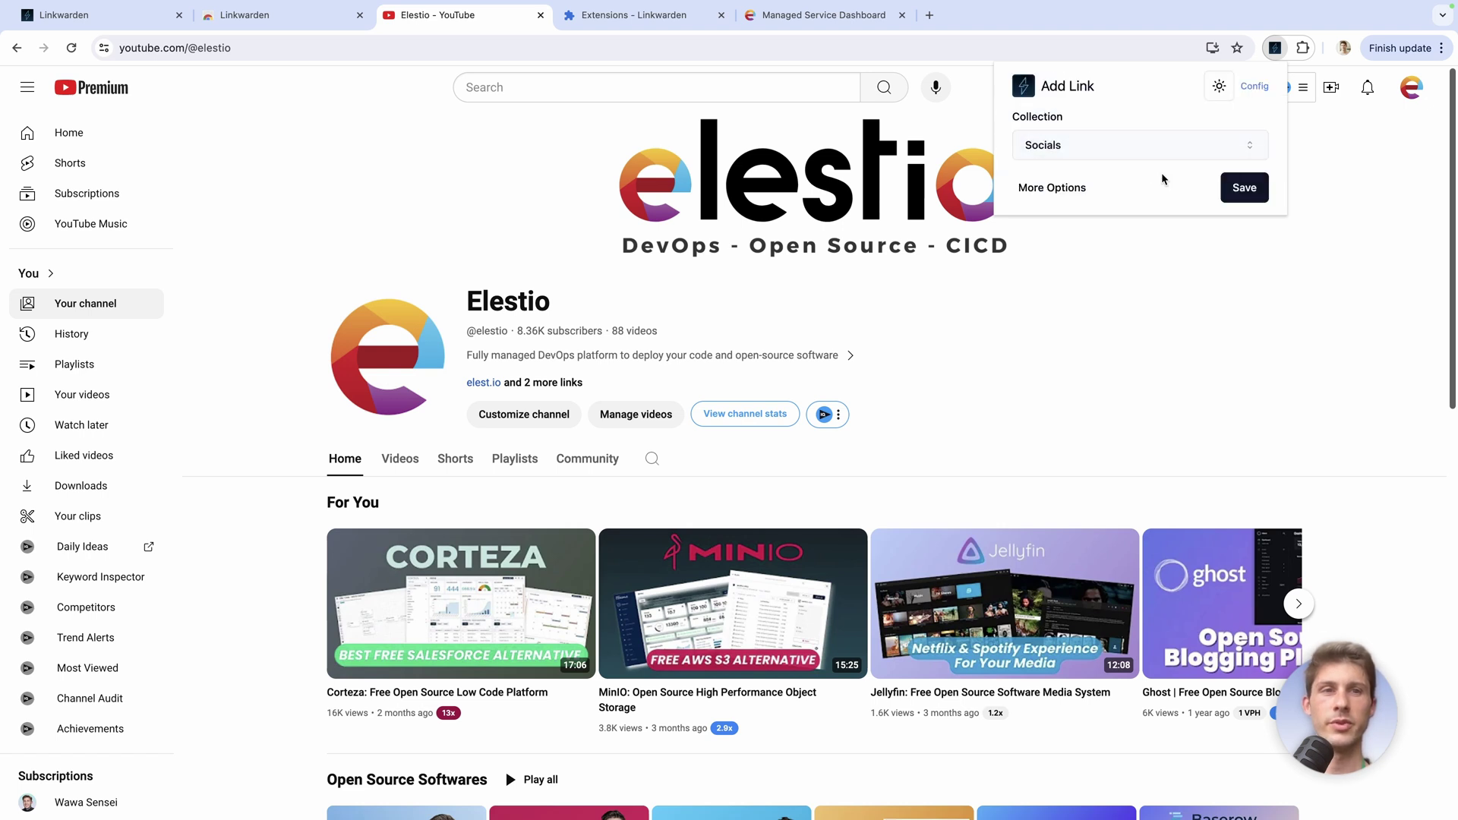
{"action": "left_click", "coordinate": [1044, 186]}
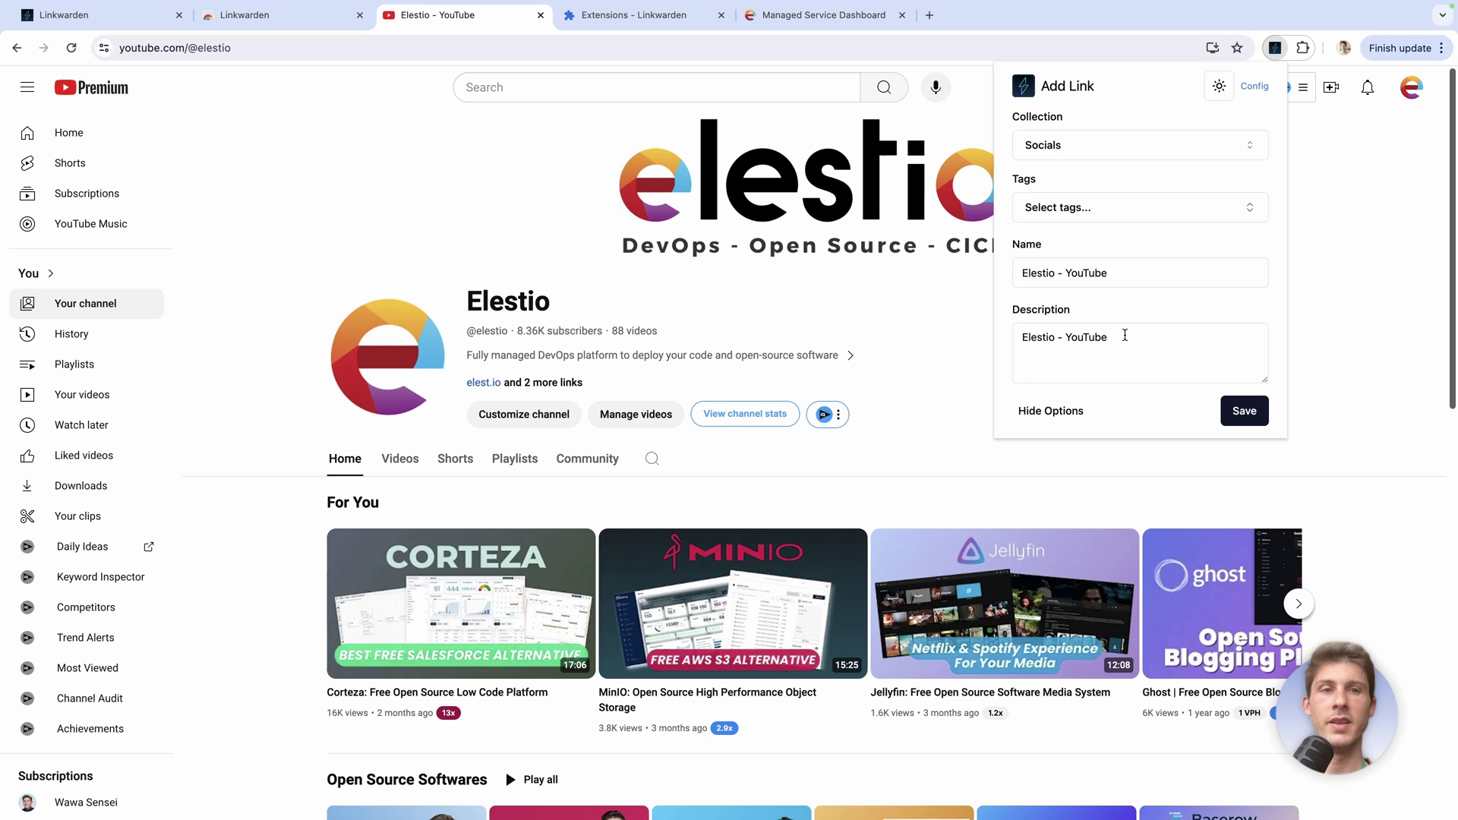
{"action": "left_click", "coordinate": [1238, 410]}
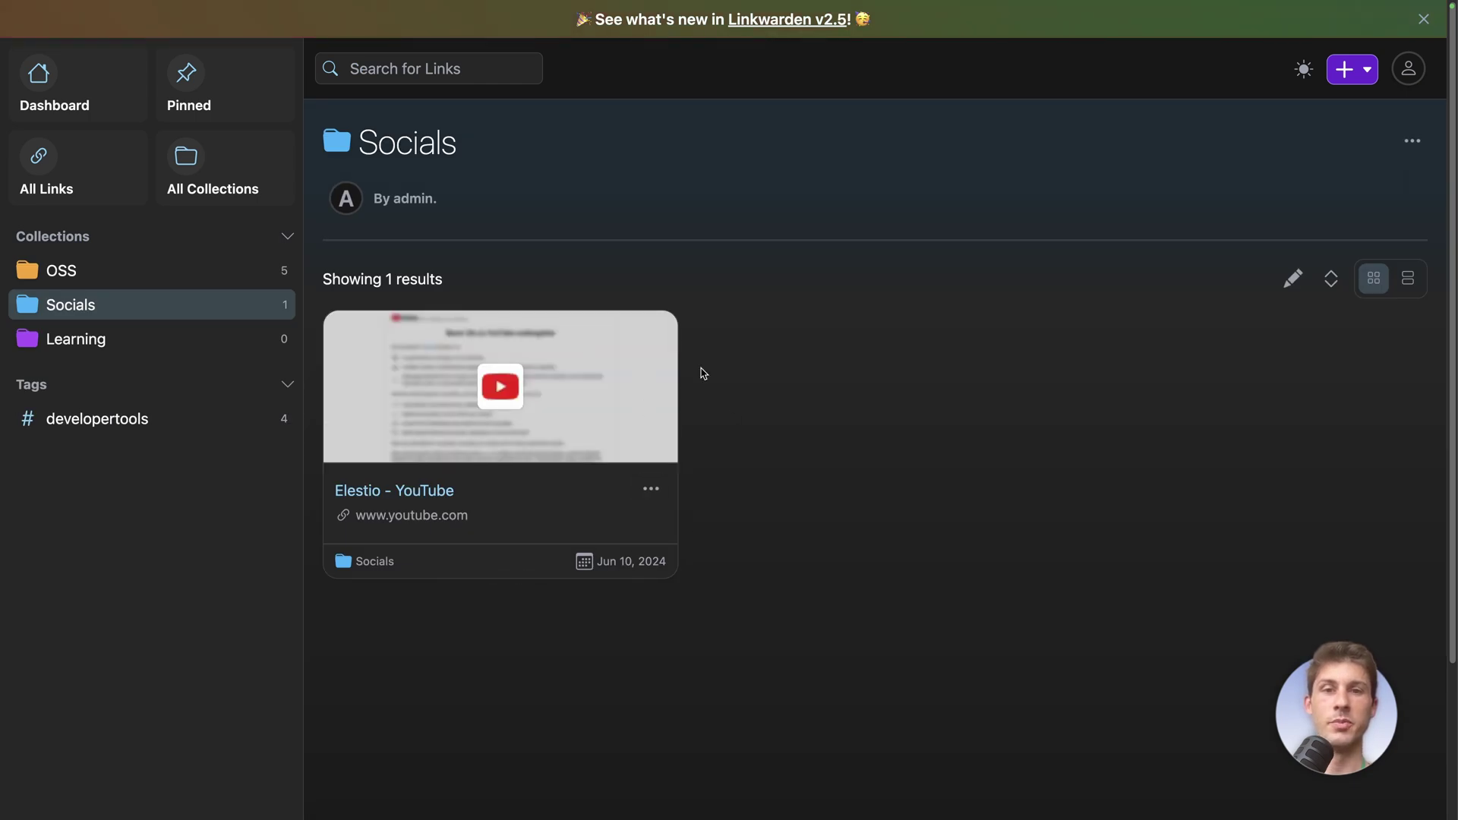
Create the Twitter, TikTok and Instagram links in Socials from the pasted profile URLs
{"action": "left_click", "coordinate": [1346, 69]}
{"action": "left_click", "coordinate": [1277, 111]}
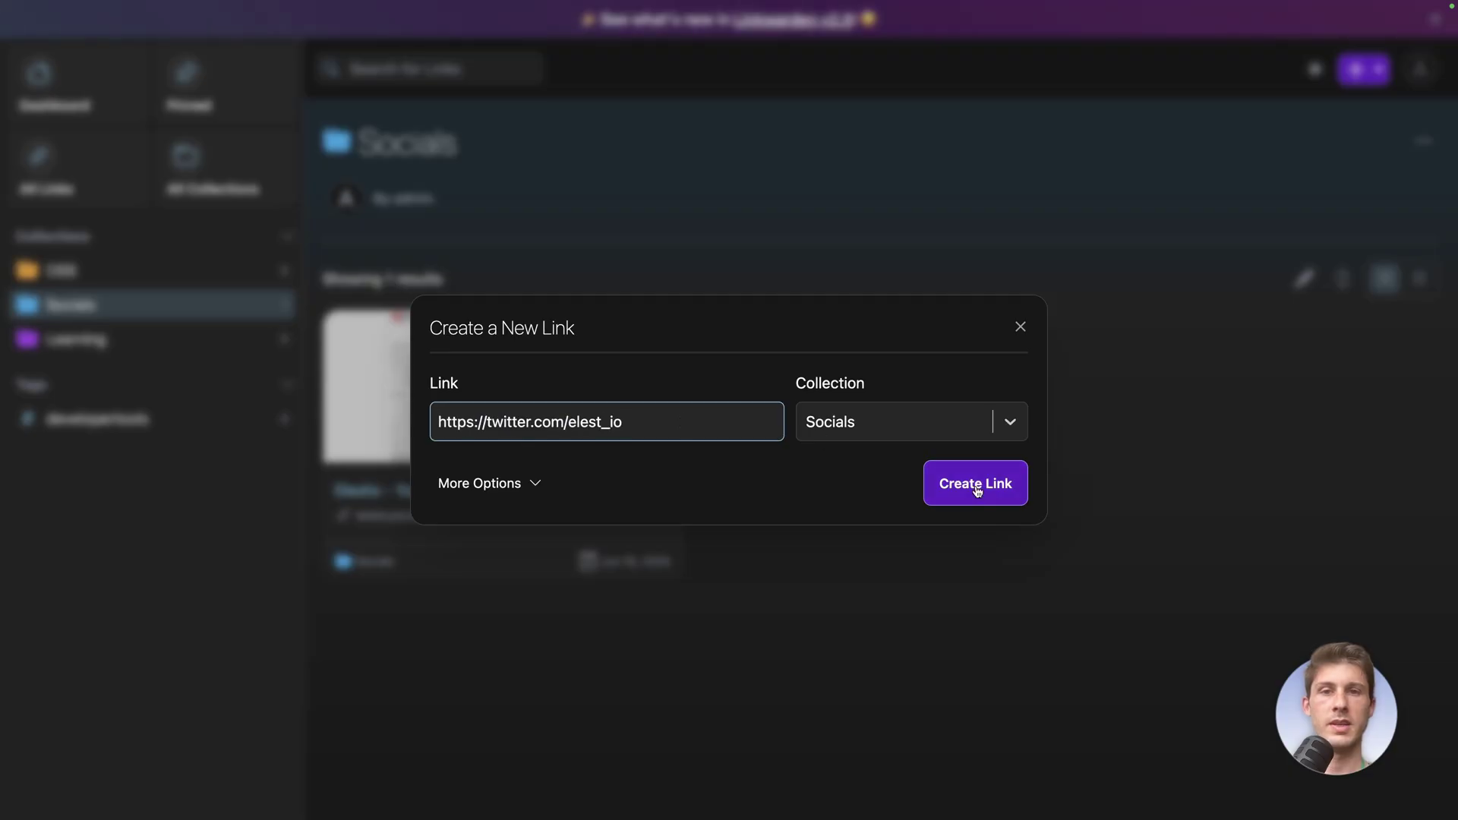
{"action": "left_click", "coordinate": [976, 486]}
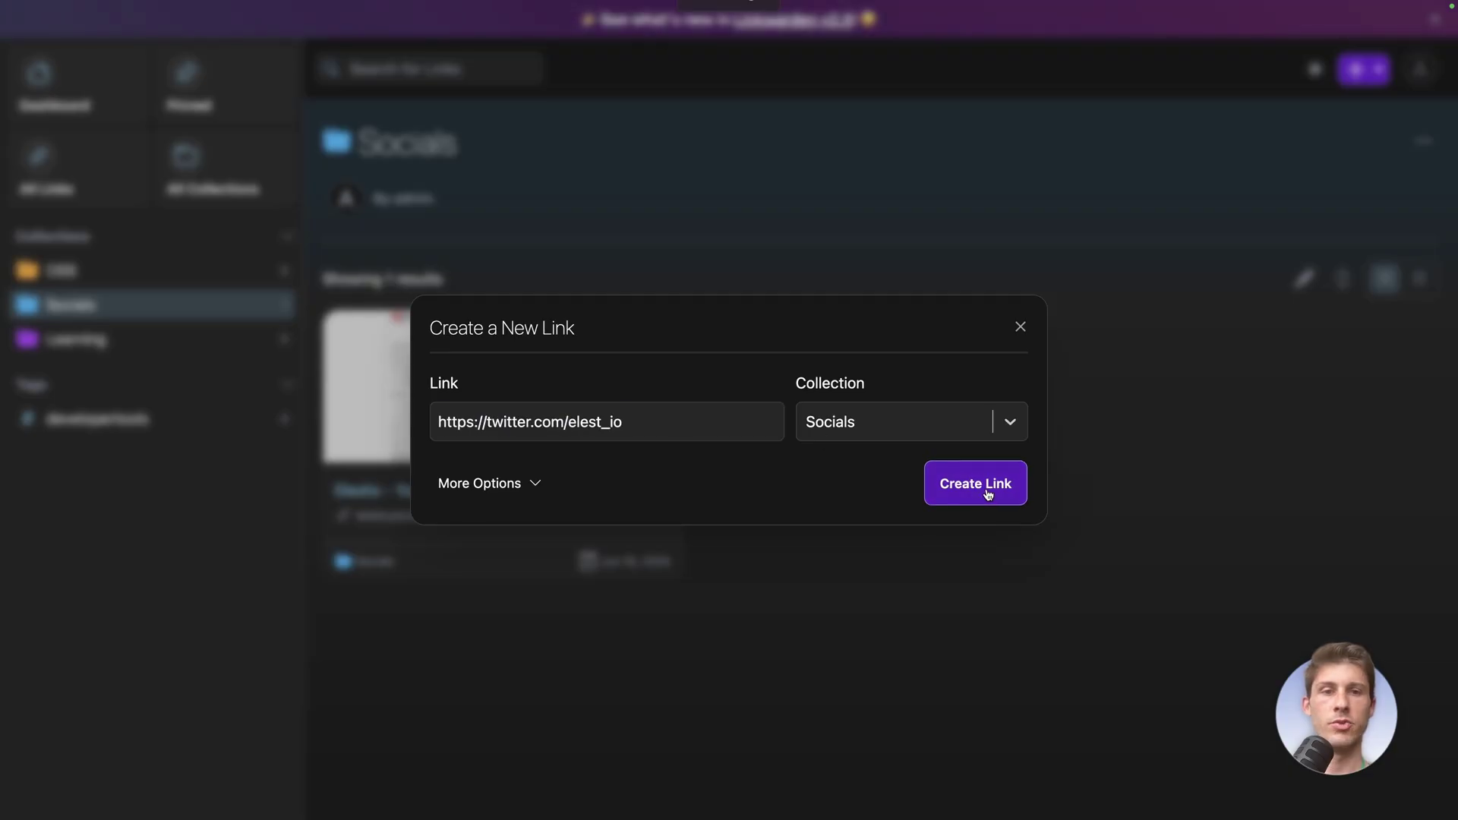
{"action": "left_click", "coordinate": [583, 418]}
{"action": "key", "text": "ctrl+v"}
{"action": "left_click", "coordinate": [955, 484]}
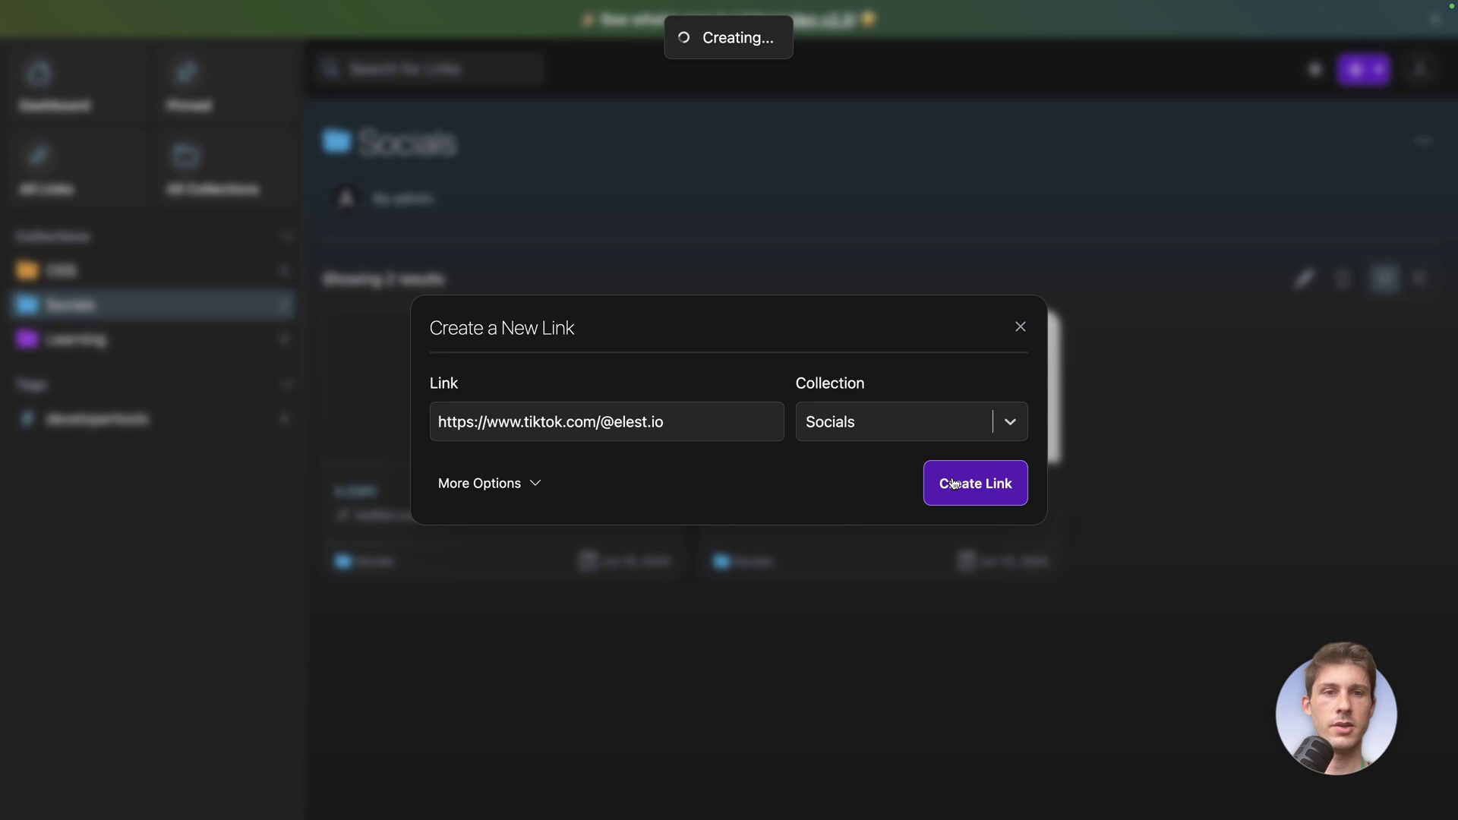
{"action": "left_click", "coordinate": [731, 435]}
{"action": "type", "text": "https://www.instagram.com/elest.io/"}
{"action": "left_click", "coordinate": [967, 492]}
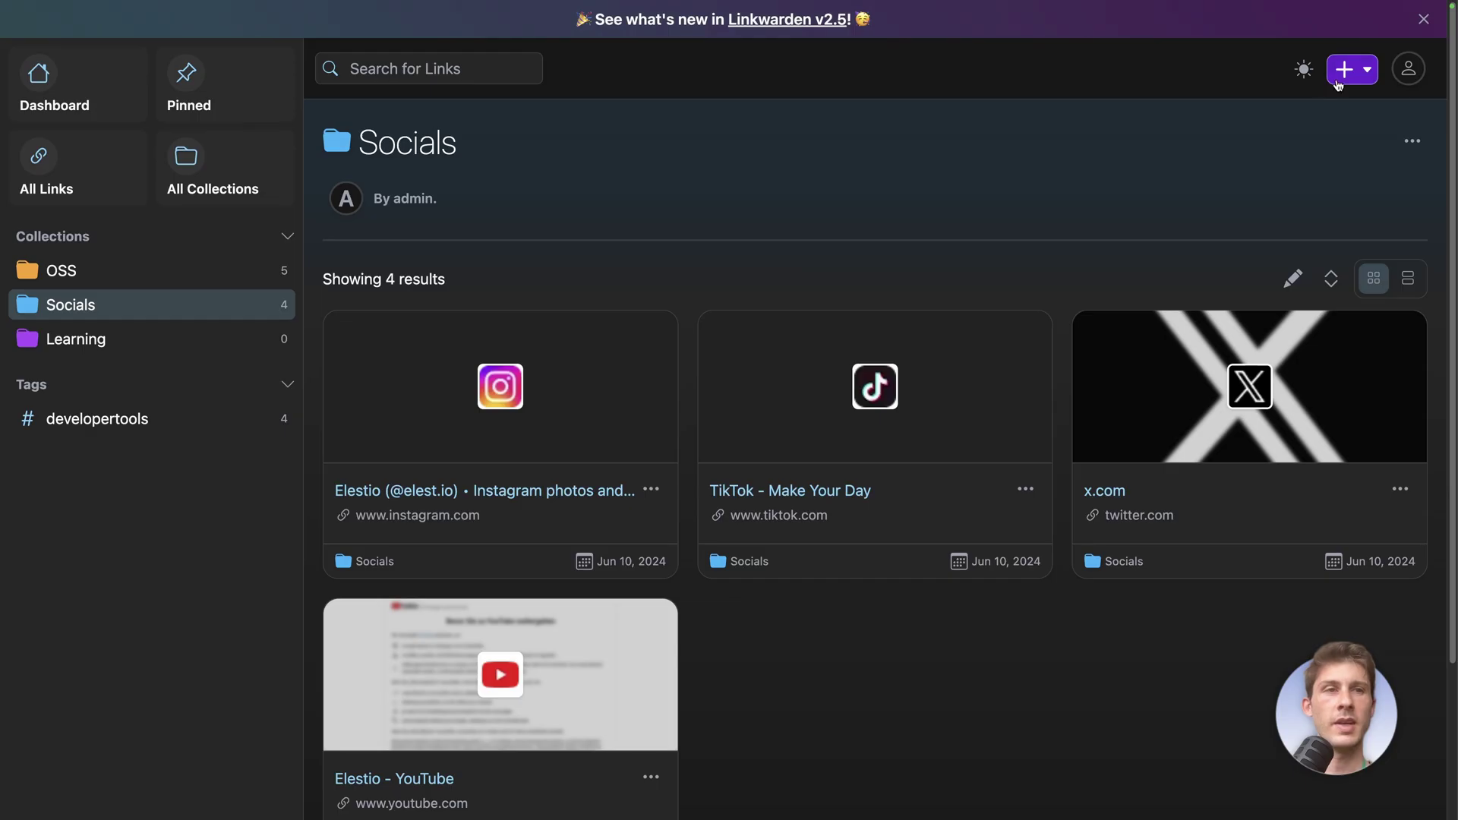
Add the LinkedIn company page link to Socials, bringing it to five links
{"action": "left_click", "coordinate": [1342, 70]}
{"action": "left_click", "coordinate": [1290, 115]}
{"action": "left_click", "coordinate": [644, 426]}
{"action": "type", "text": "https://www.linkedin.com/company/elestio/"}
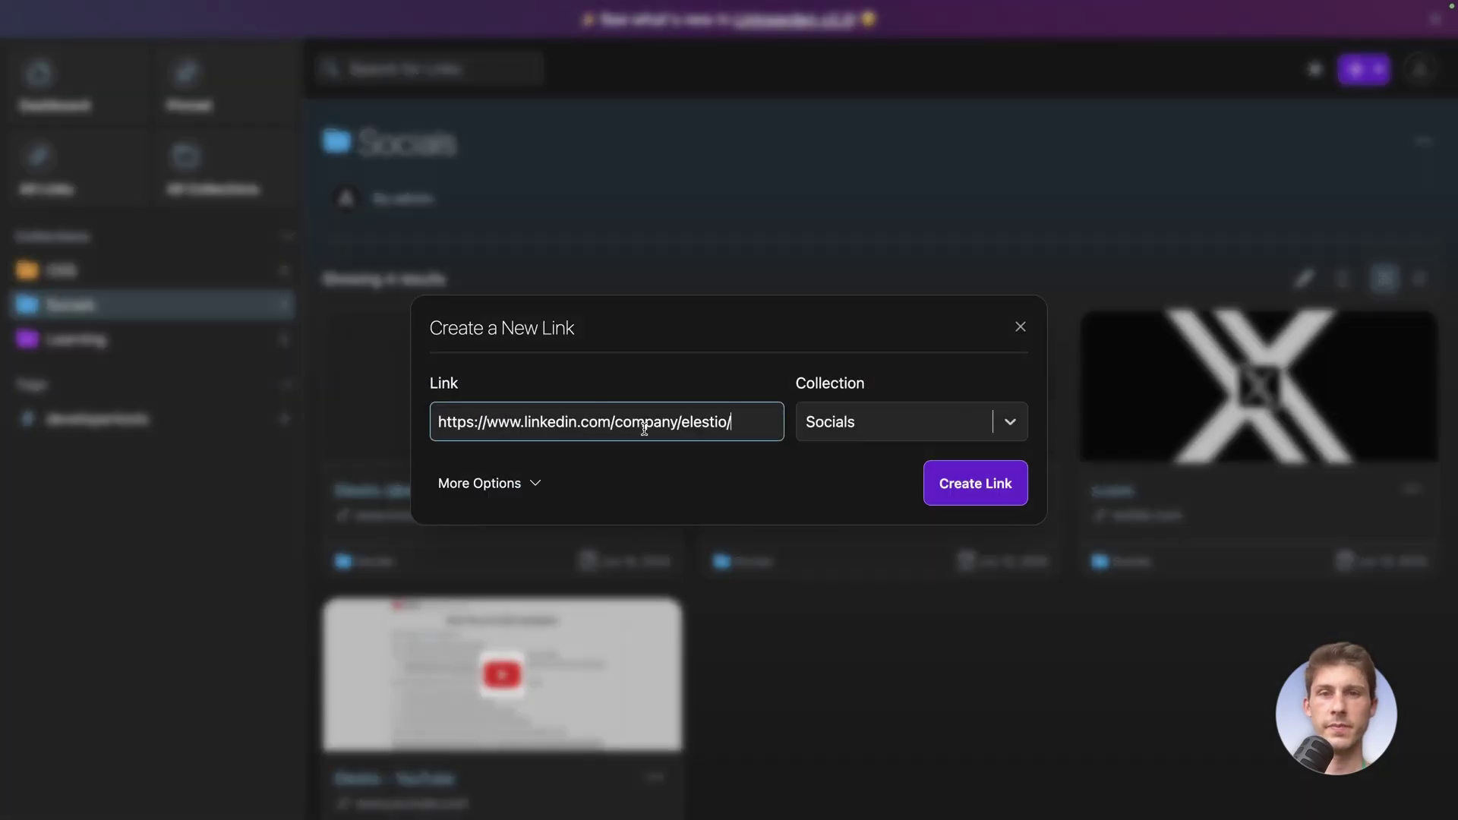
{"action": "left_click", "coordinate": [949, 484]}
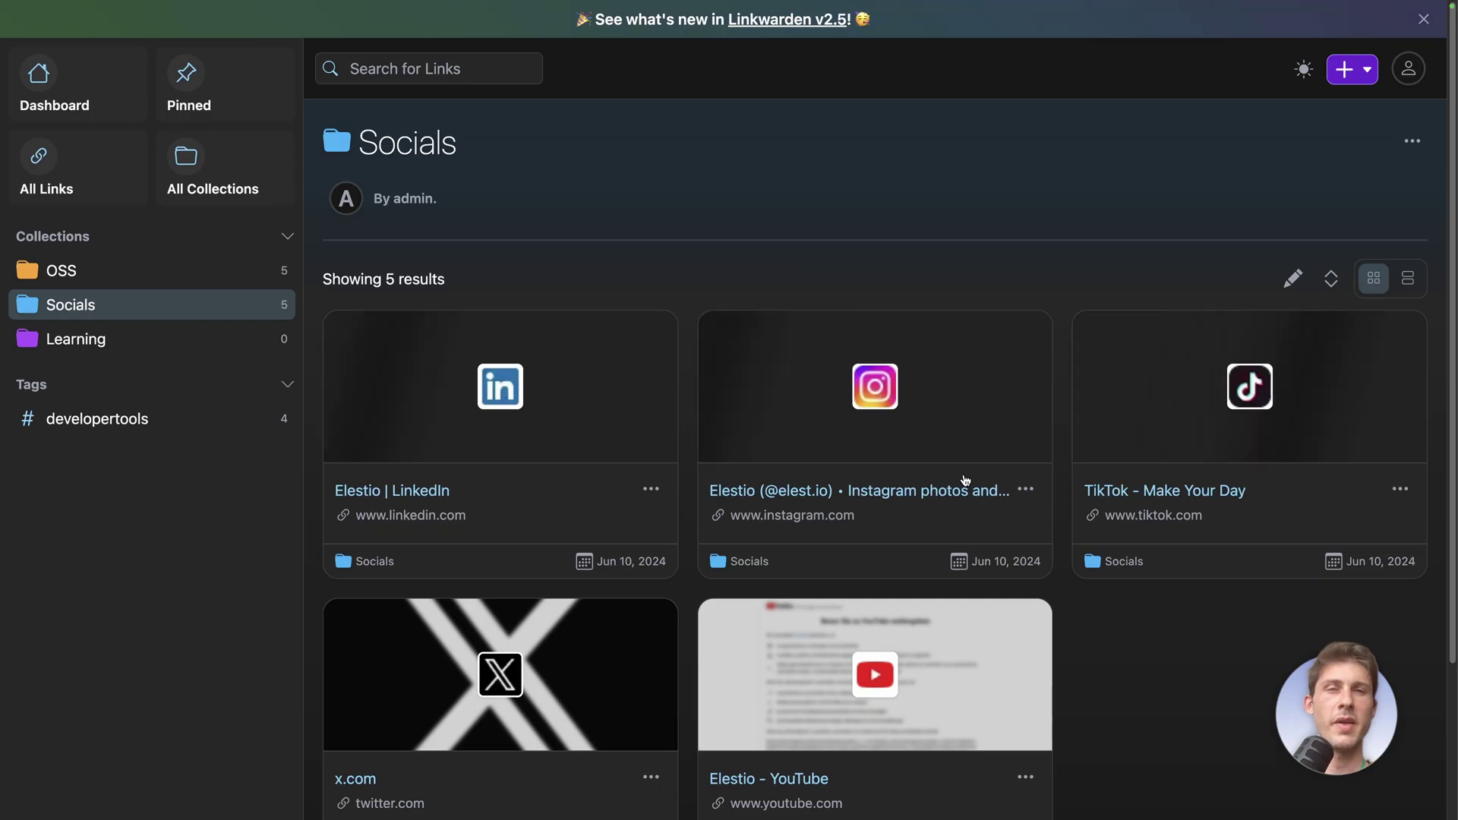
{"action": "scroll", "coordinate": [1014, 593], "scroll_direction": "down", "scroll_amount": 1}
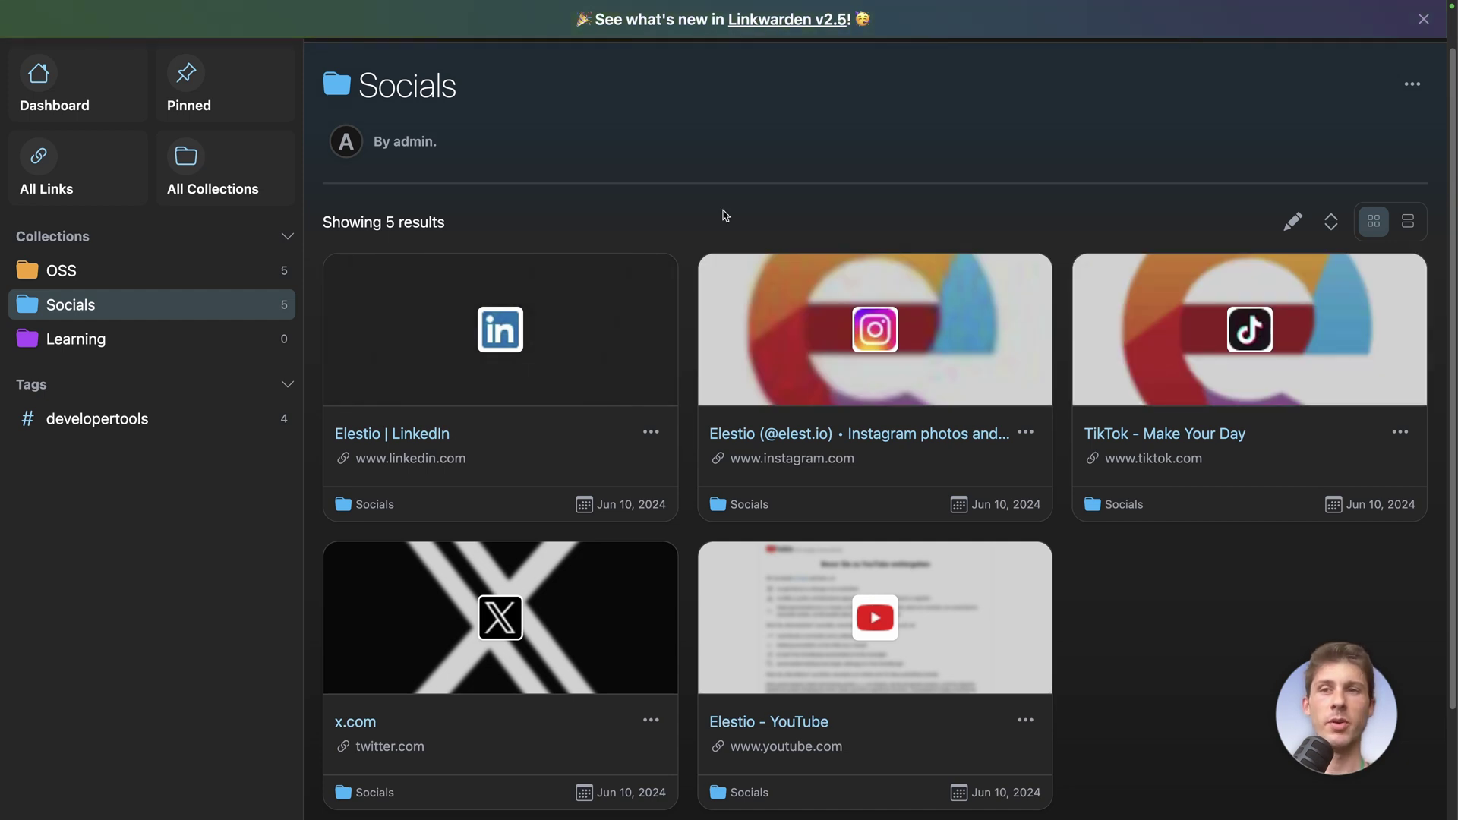
Go to the Dashboard and show recent links in list view
{"action": "left_click", "coordinate": [60, 98]}
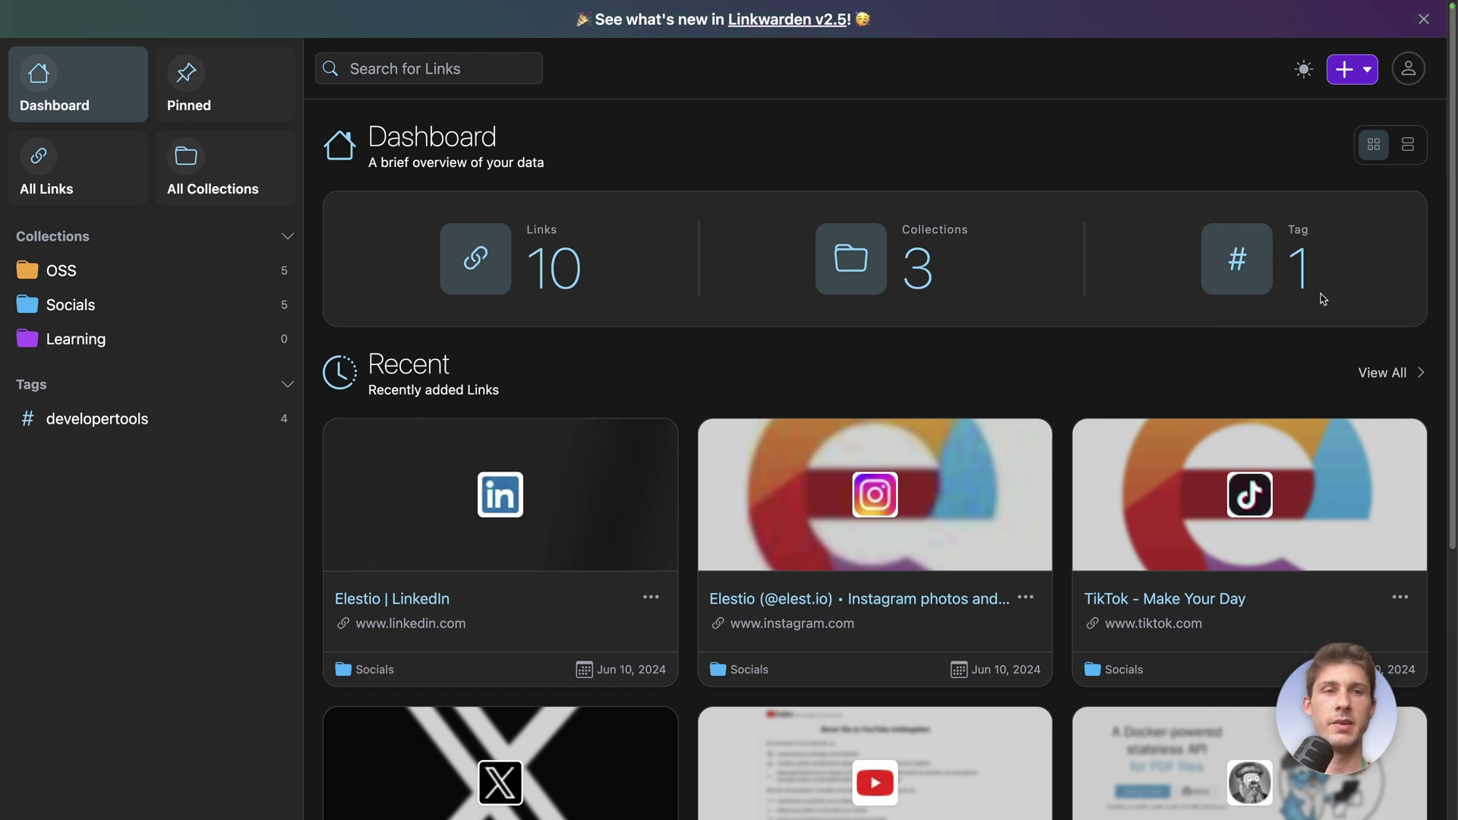
{"action": "scroll", "coordinate": [1126, 369], "scroll_direction": "down", "scroll_amount": 2}
{"action": "scroll", "coordinate": [1127, 372], "scroll_direction": "down", "scroll_amount": 3}
{"action": "scroll", "coordinate": [1124, 372], "scroll_direction": "up", "scroll_amount": 5}
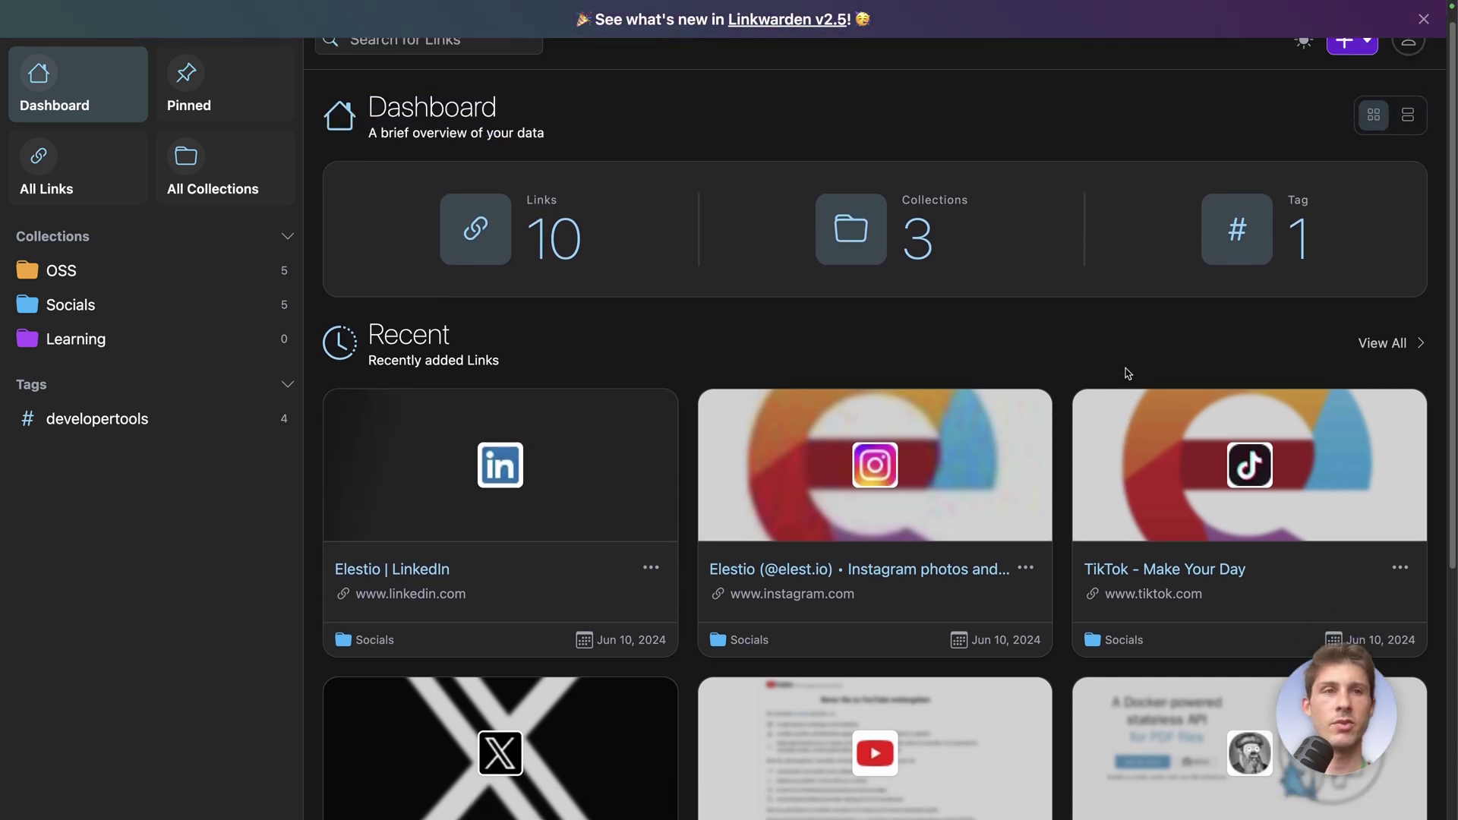
{"action": "left_click", "coordinate": [1409, 148]}
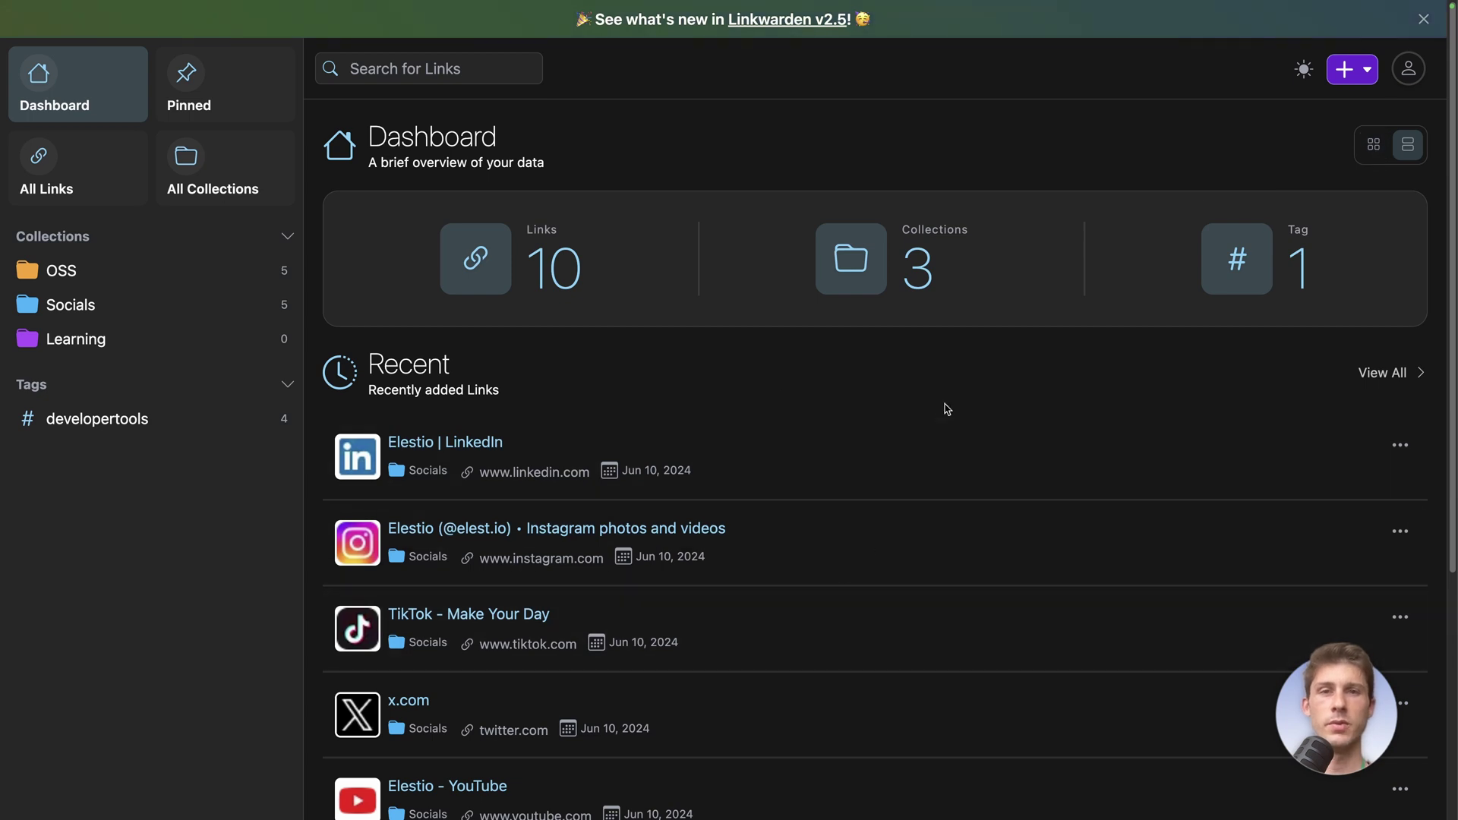
Pin the TikTok link to the dashboard and view the Pinned Links page
{"action": "scroll", "coordinate": [1189, 408], "scroll_direction": "down", "scroll_amount": 2}
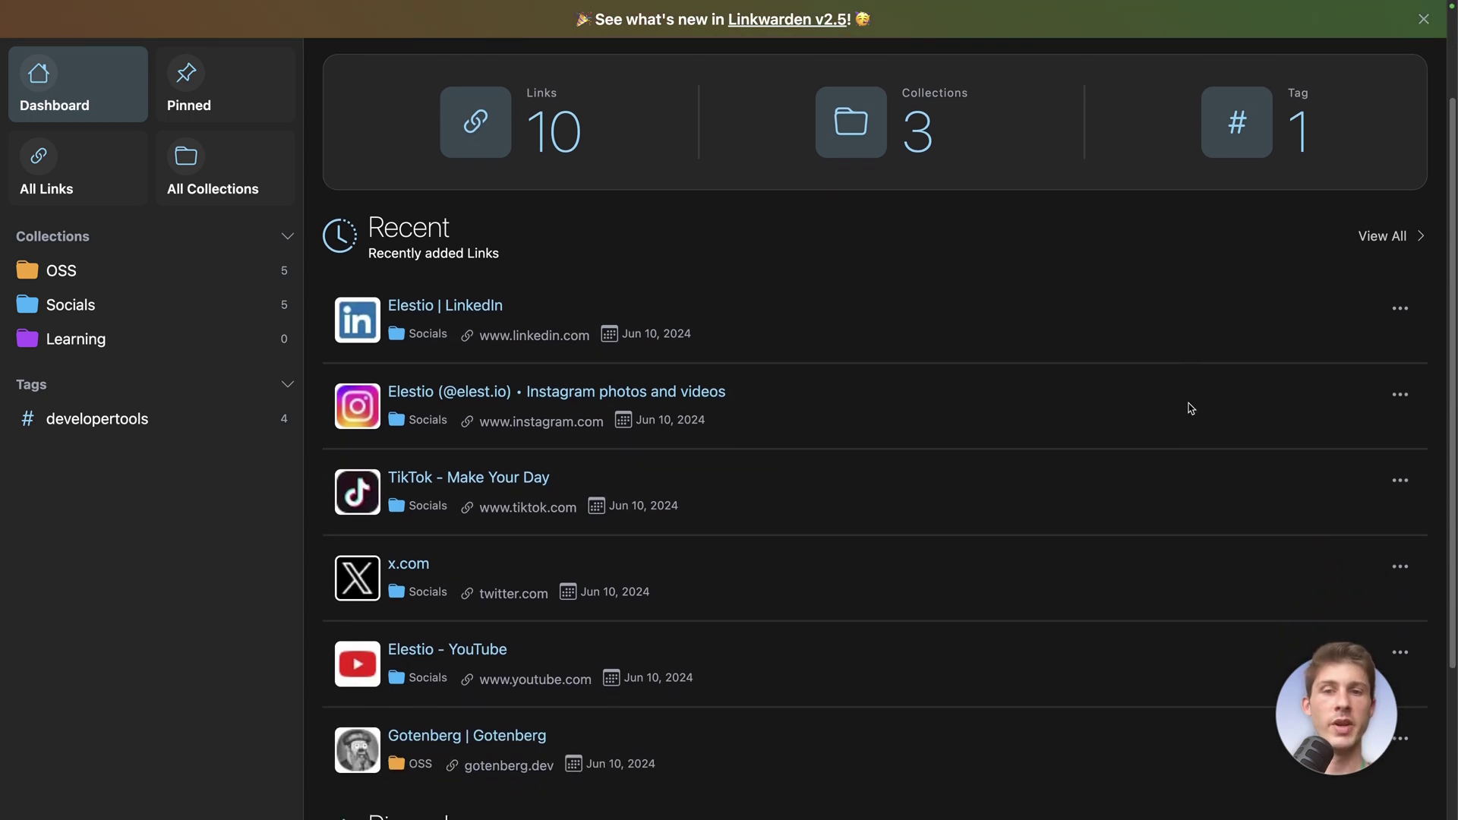
{"action": "left_click", "coordinate": [1402, 467]}
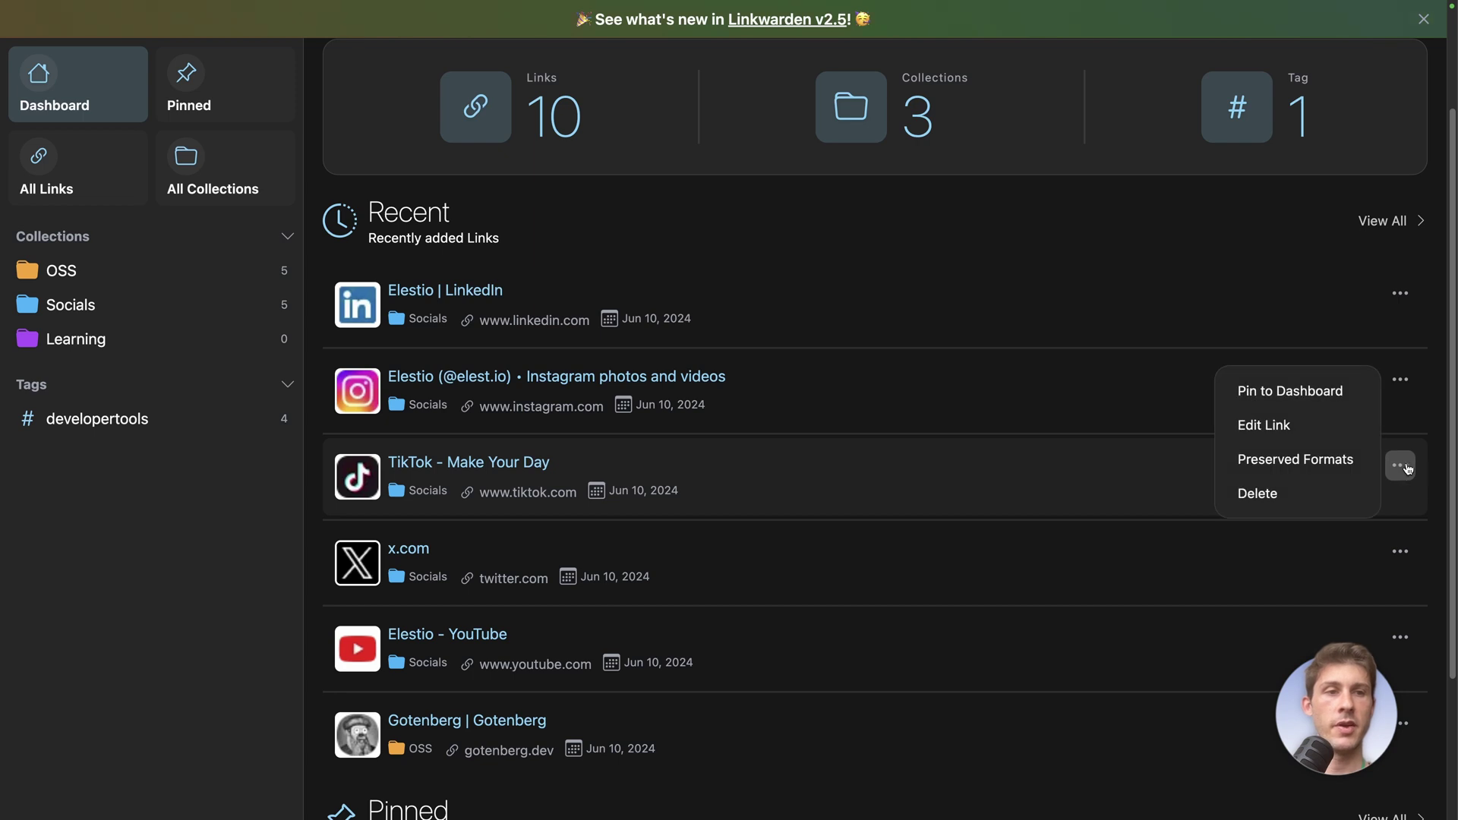
{"action": "left_click", "coordinate": [1308, 395]}
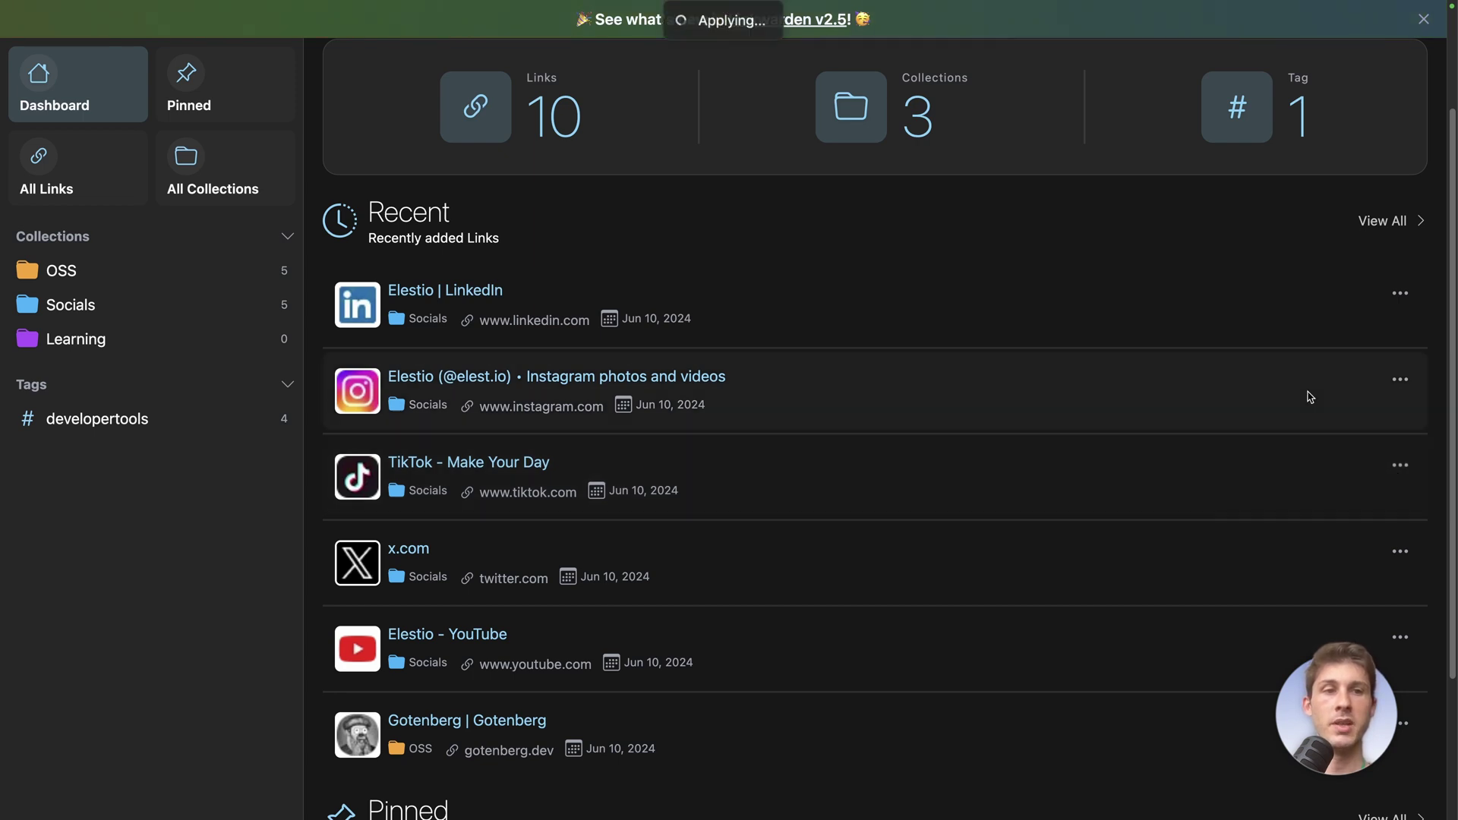
{"action": "scroll", "coordinate": [733, 517], "scroll_direction": "down", "scroll_amount": 2}
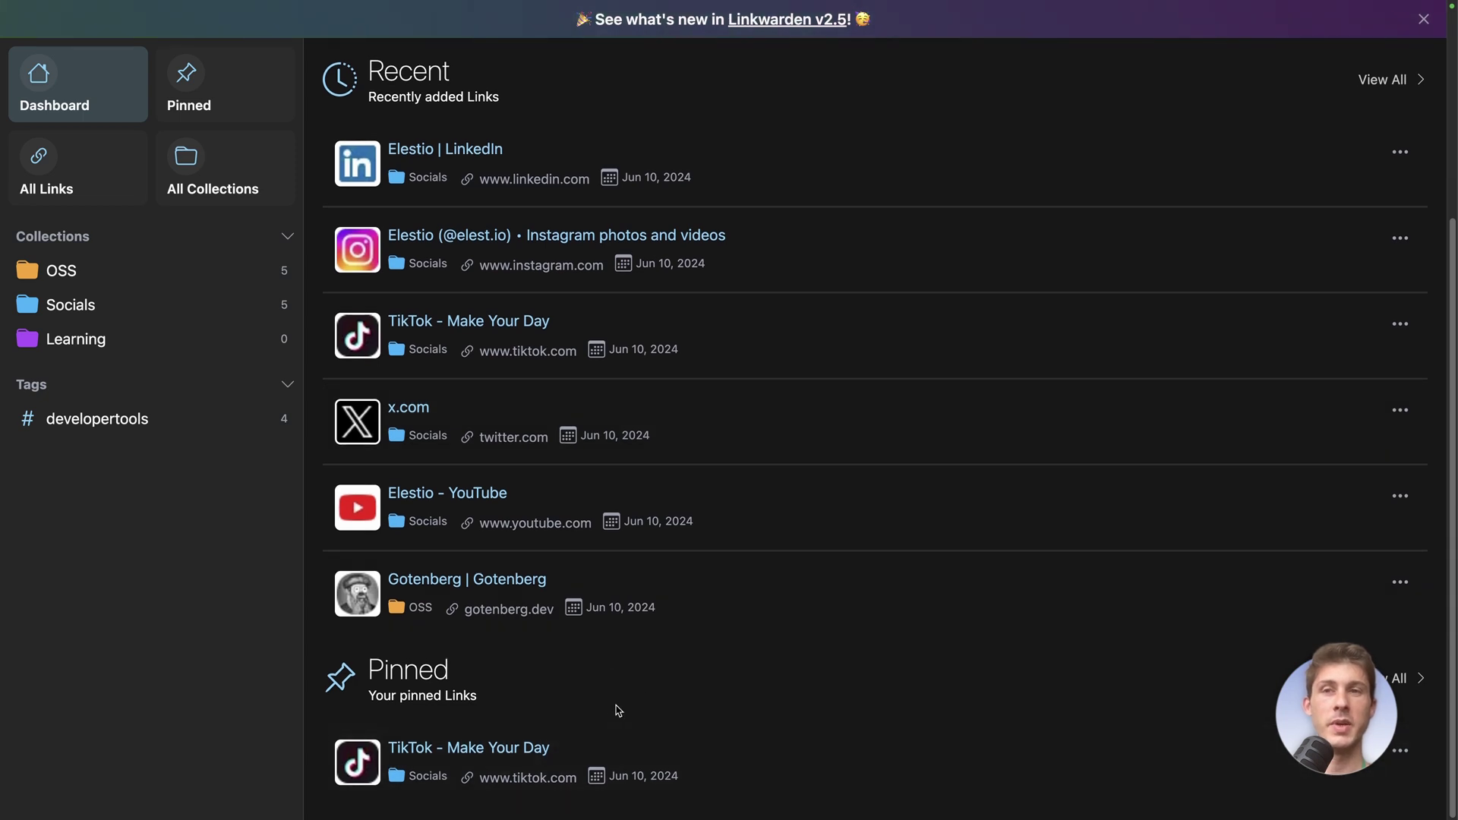
{"action": "left_click", "coordinate": [188, 84]}
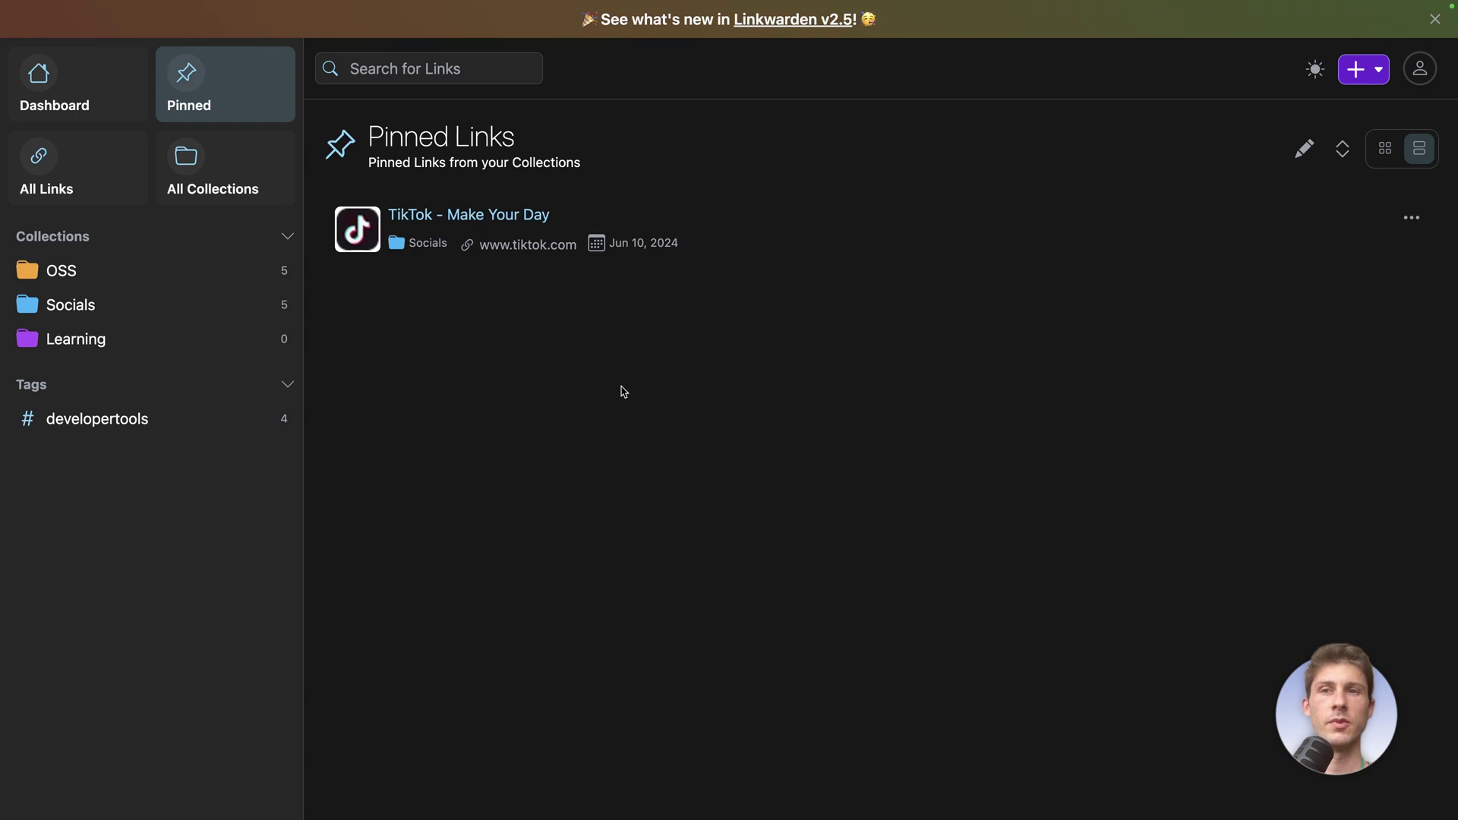
Search All Links for 'feature flag' so only the Flagsmith link appears
{"action": "left_click", "coordinate": [38, 188]}
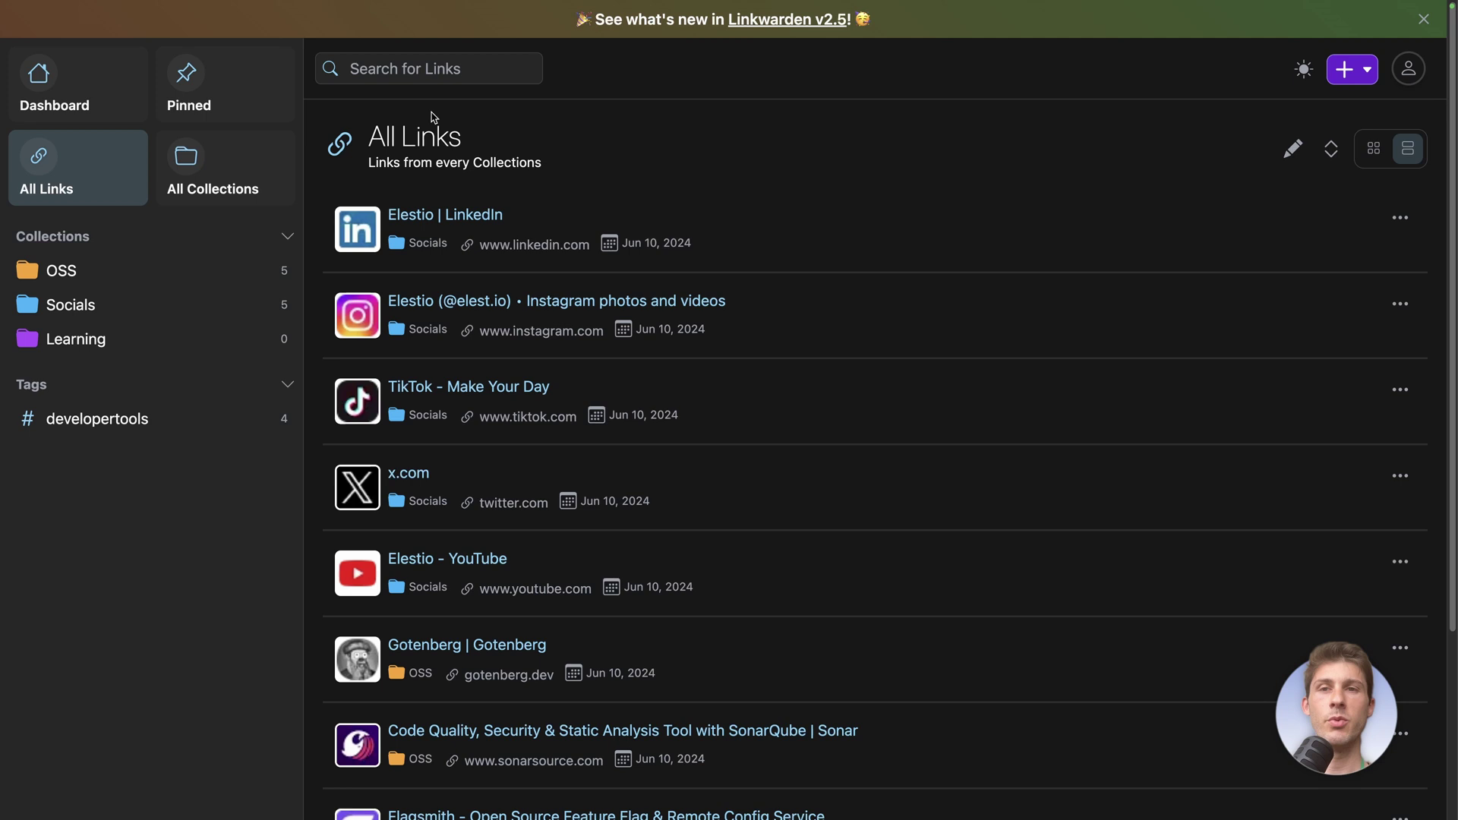
{"action": "left_click", "coordinate": [467, 75]}
{"action": "type", "text": "feature "}
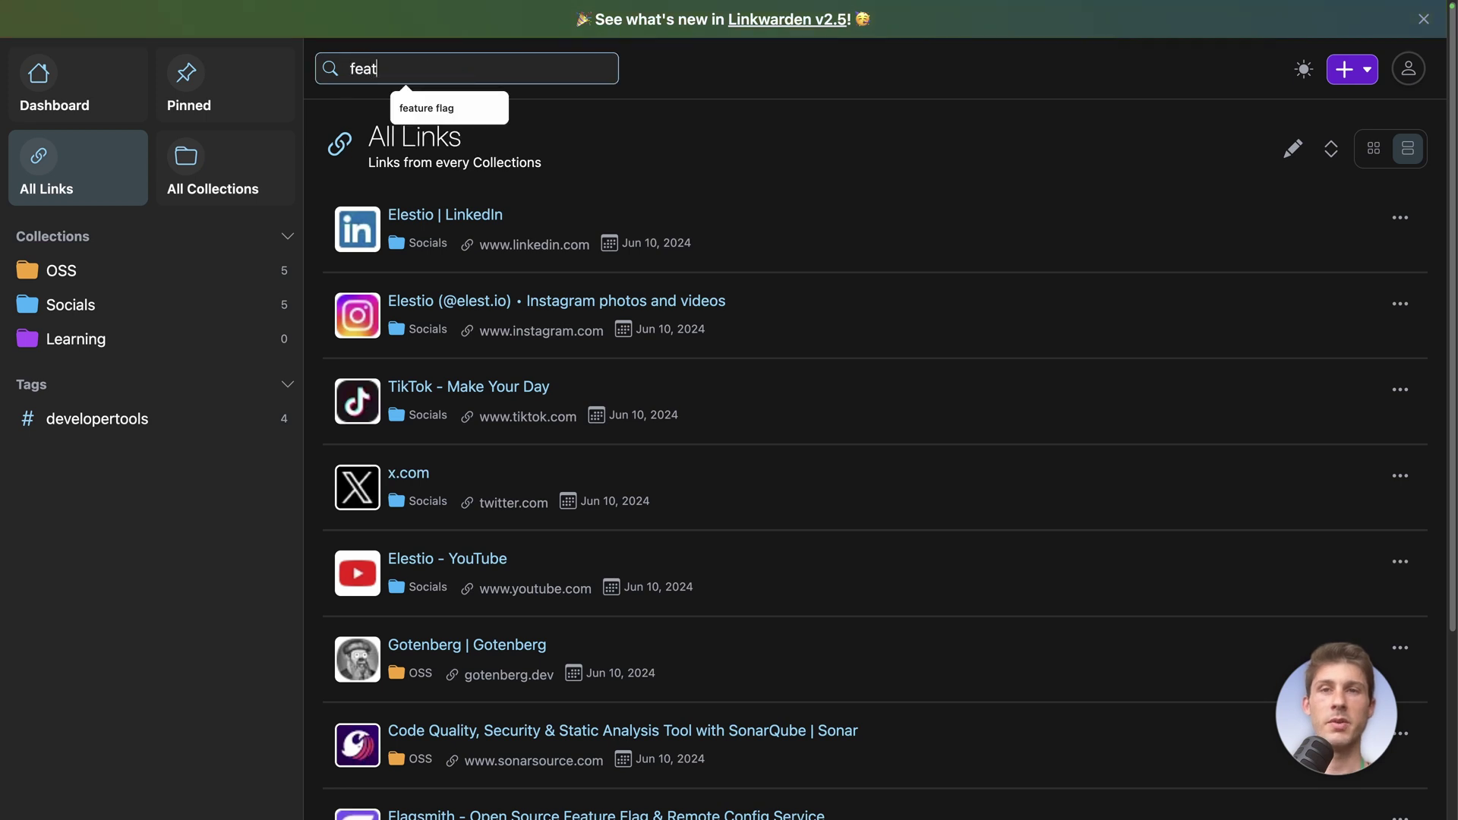
{"action": "type", "text": "flag"}
{"action": "key", "text": "Return"}
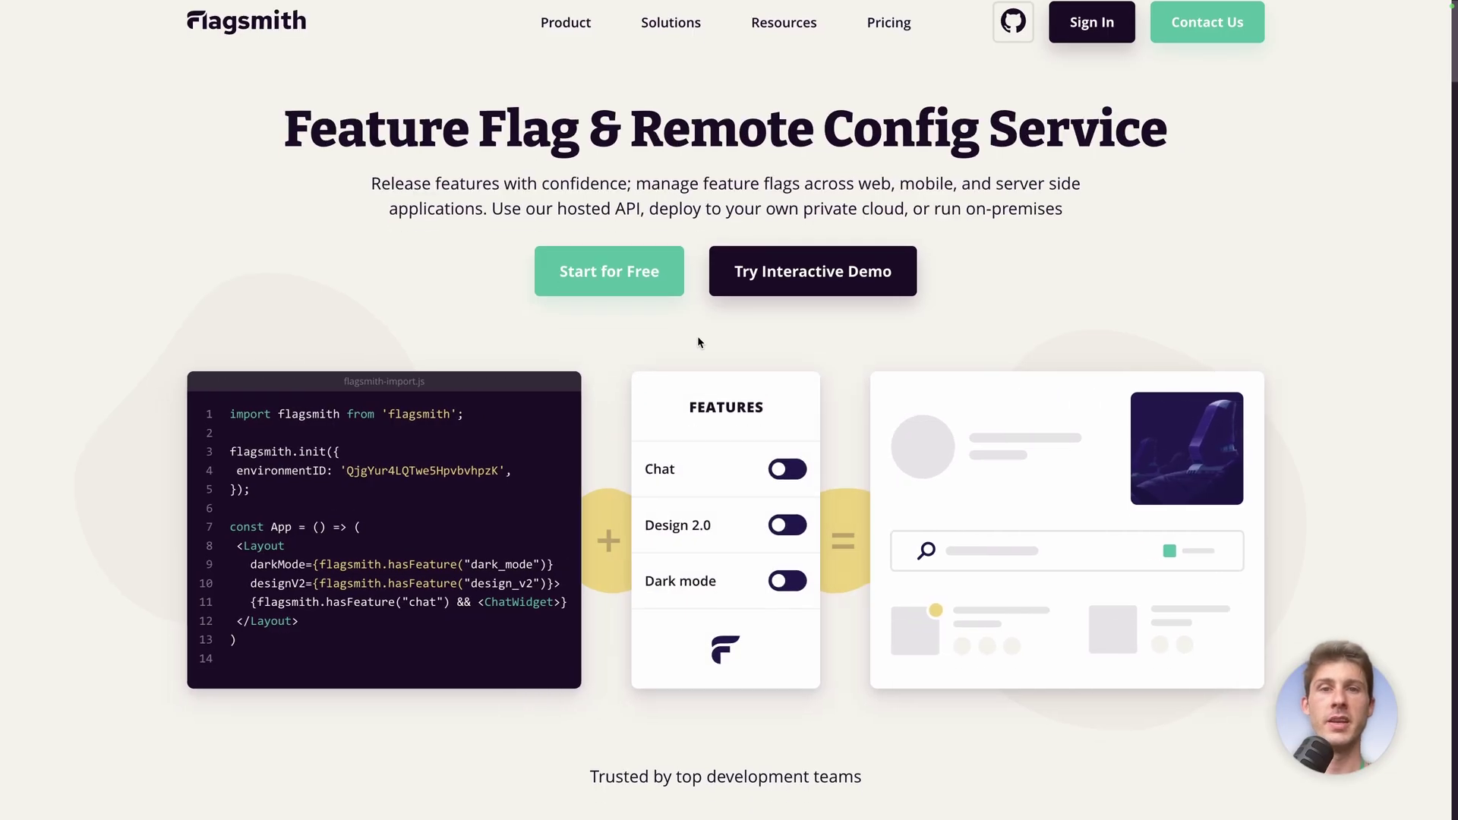
{"action": "scroll", "coordinate": [698, 339], "scroll_direction": "down", "scroll_amount": 10}
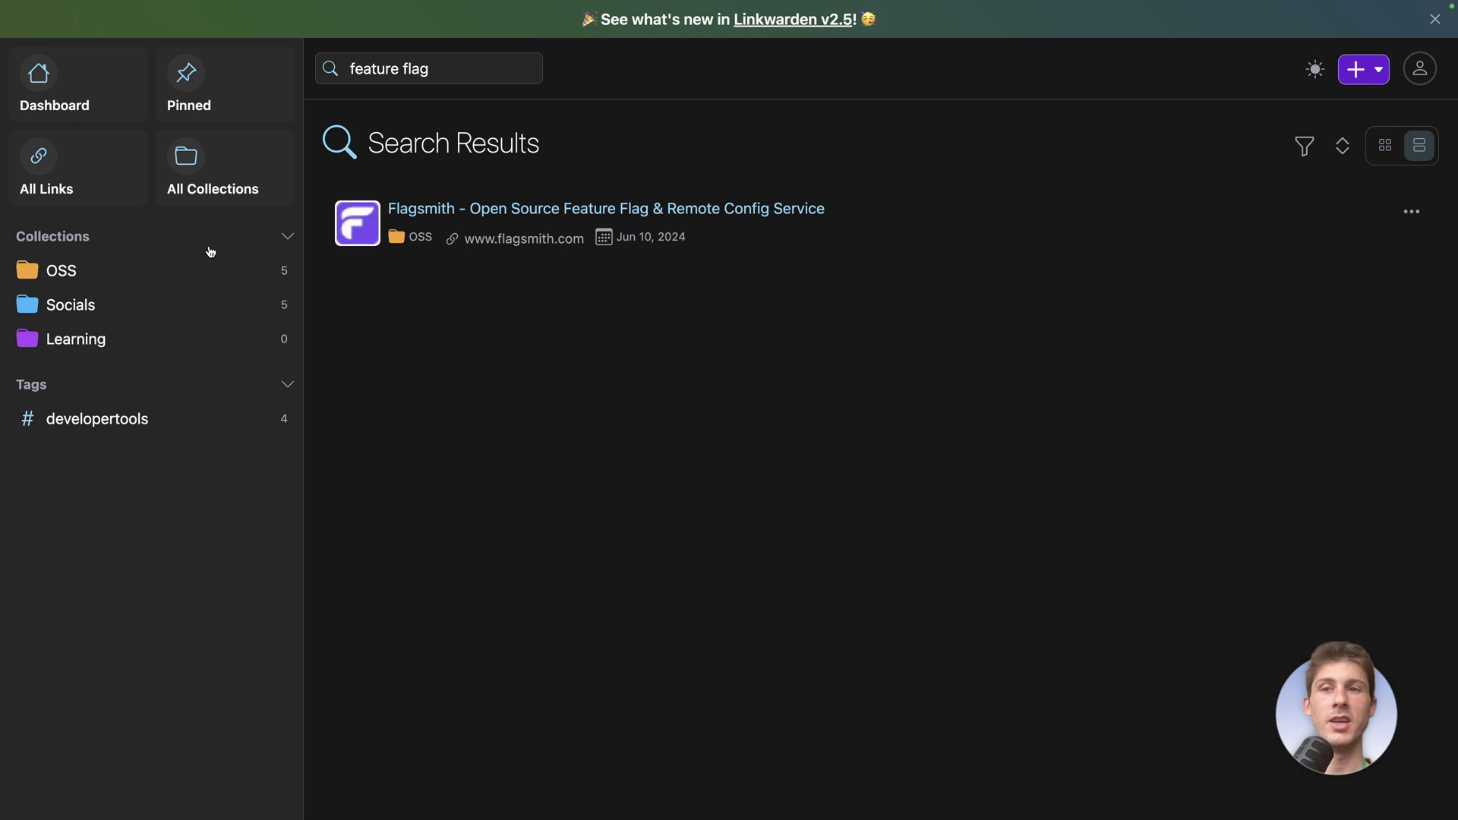
Open the Flagsmith link's Preserved Formats list and check the first preserved copy
{"action": "left_click", "coordinate": [1412, 213]}
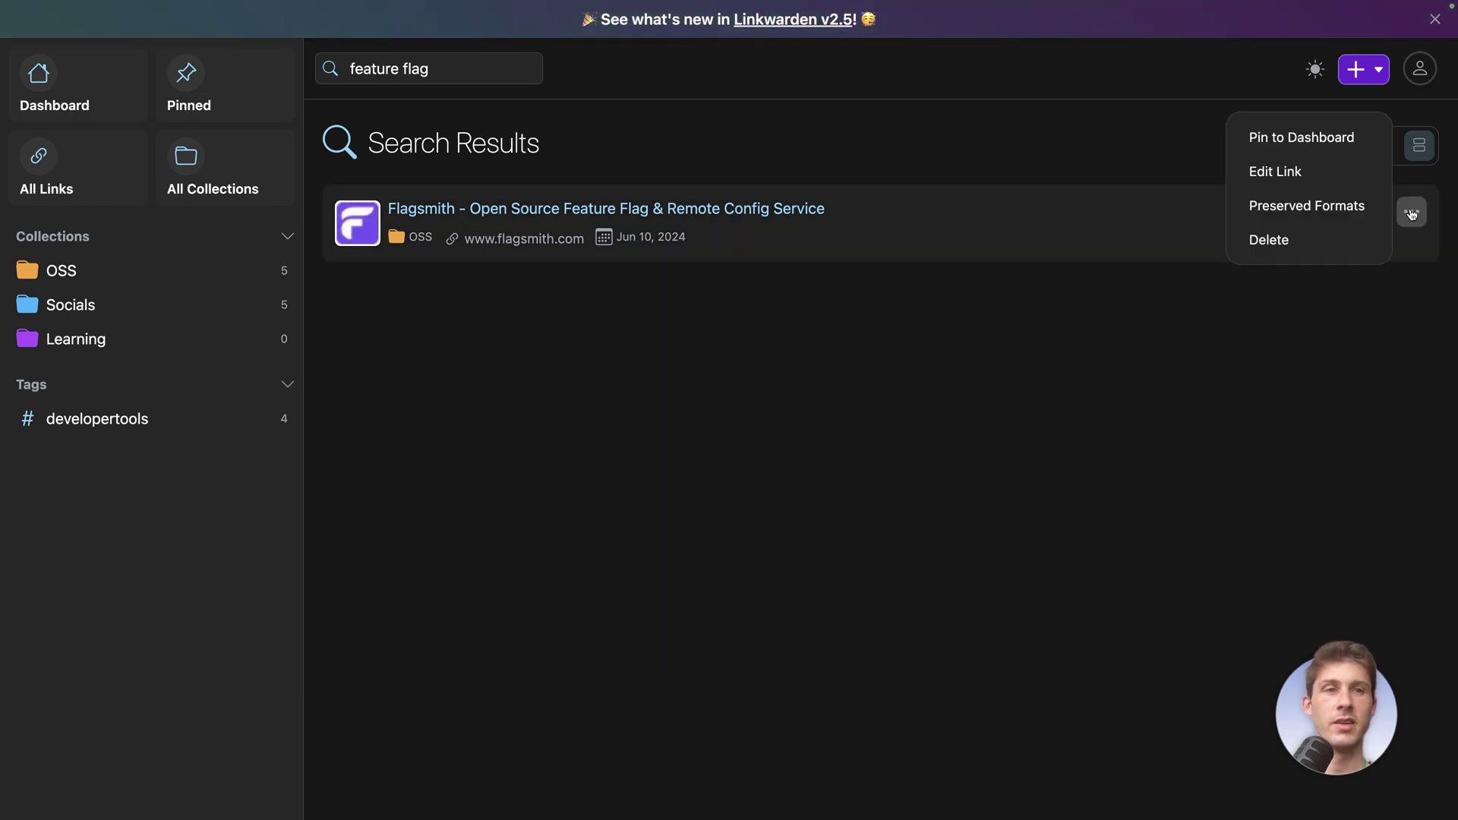
{"action": "left_click", "coordinate": [1340, 205]}
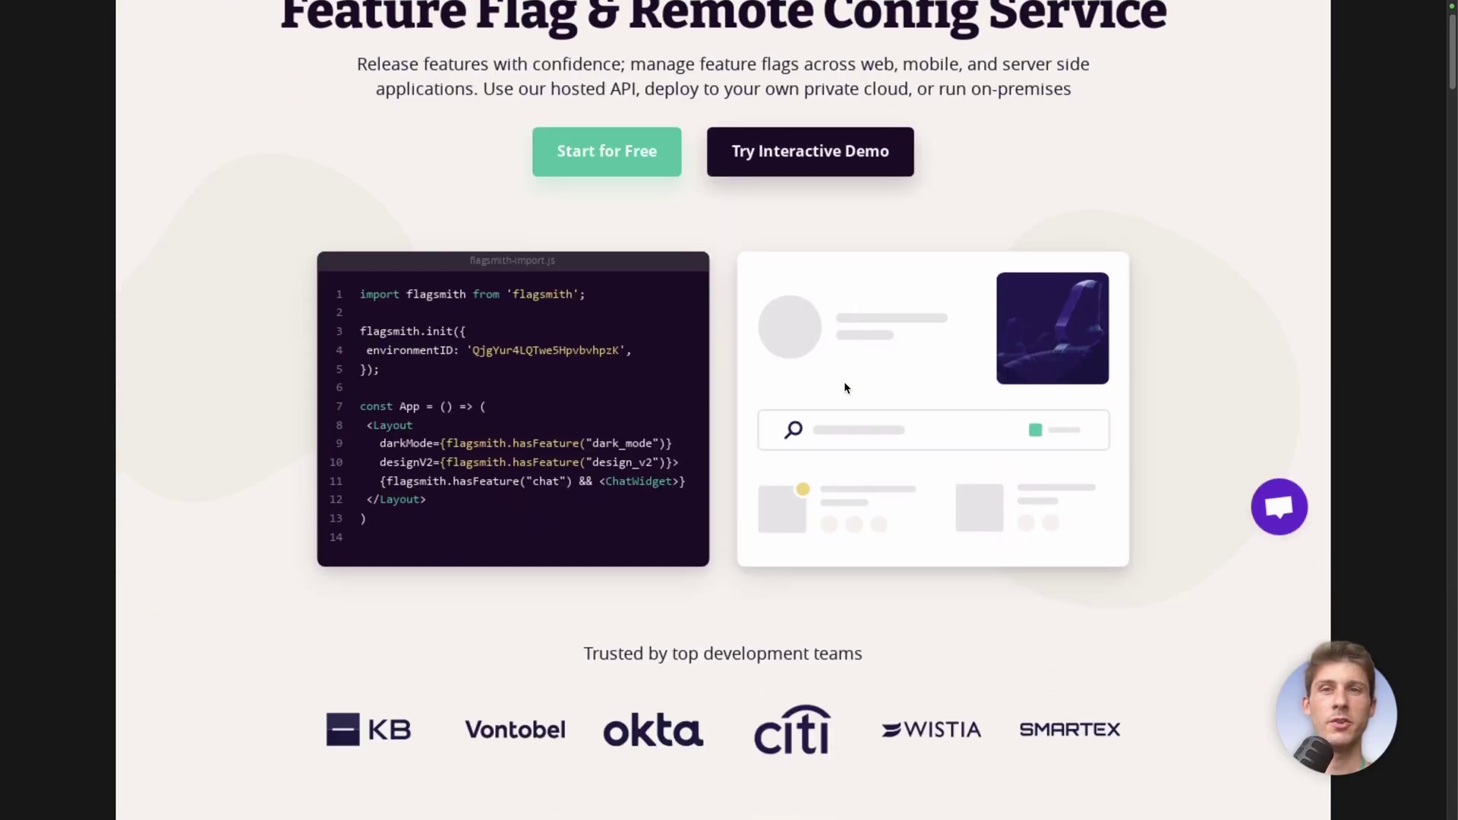
{"action": "scroll", "coordinate": [845, 388], "scroll_direction": "down", "scroll_amount": 20}
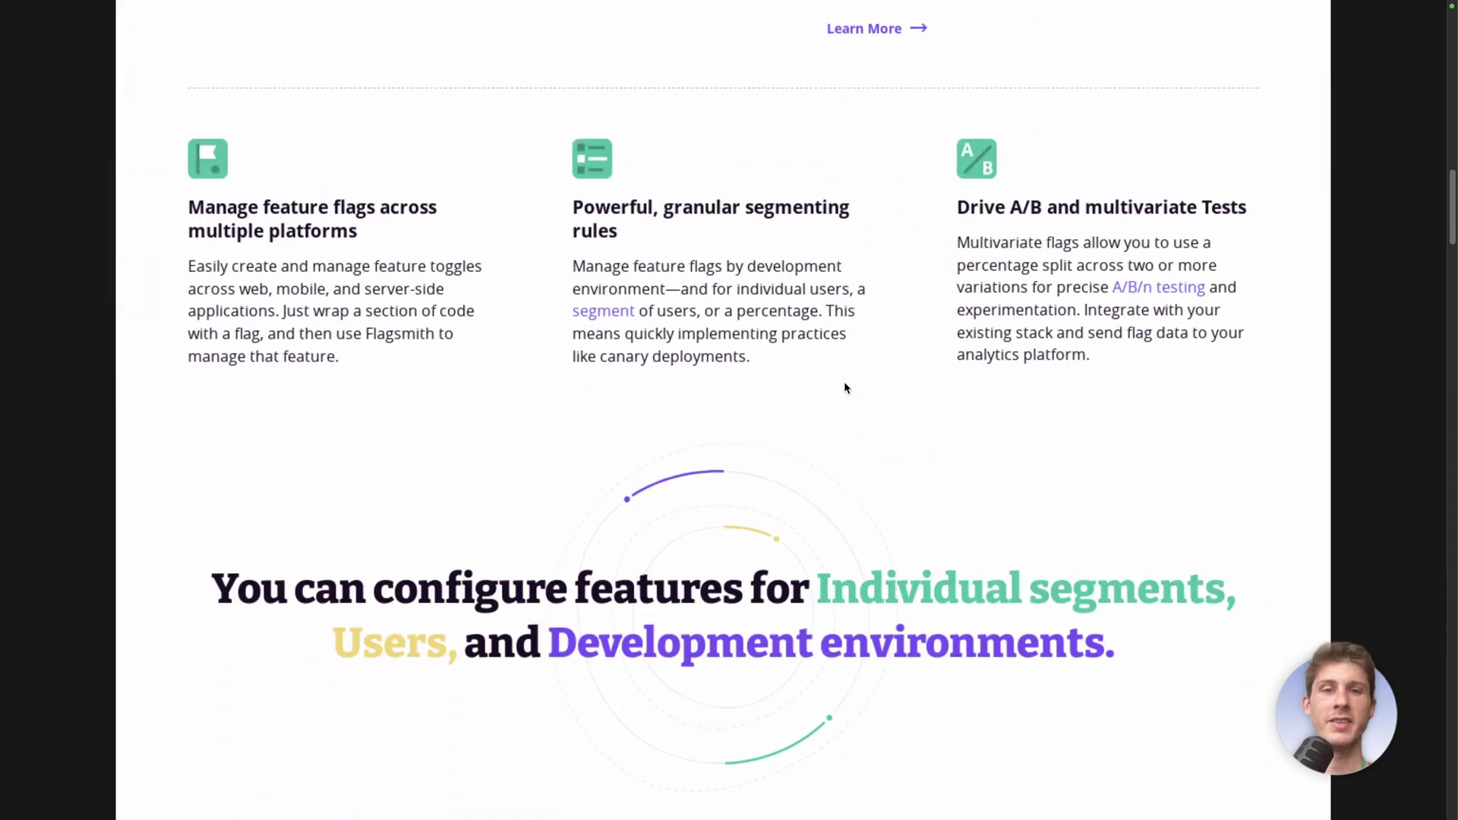
{"action": "key", "text": "ctrl+w"}
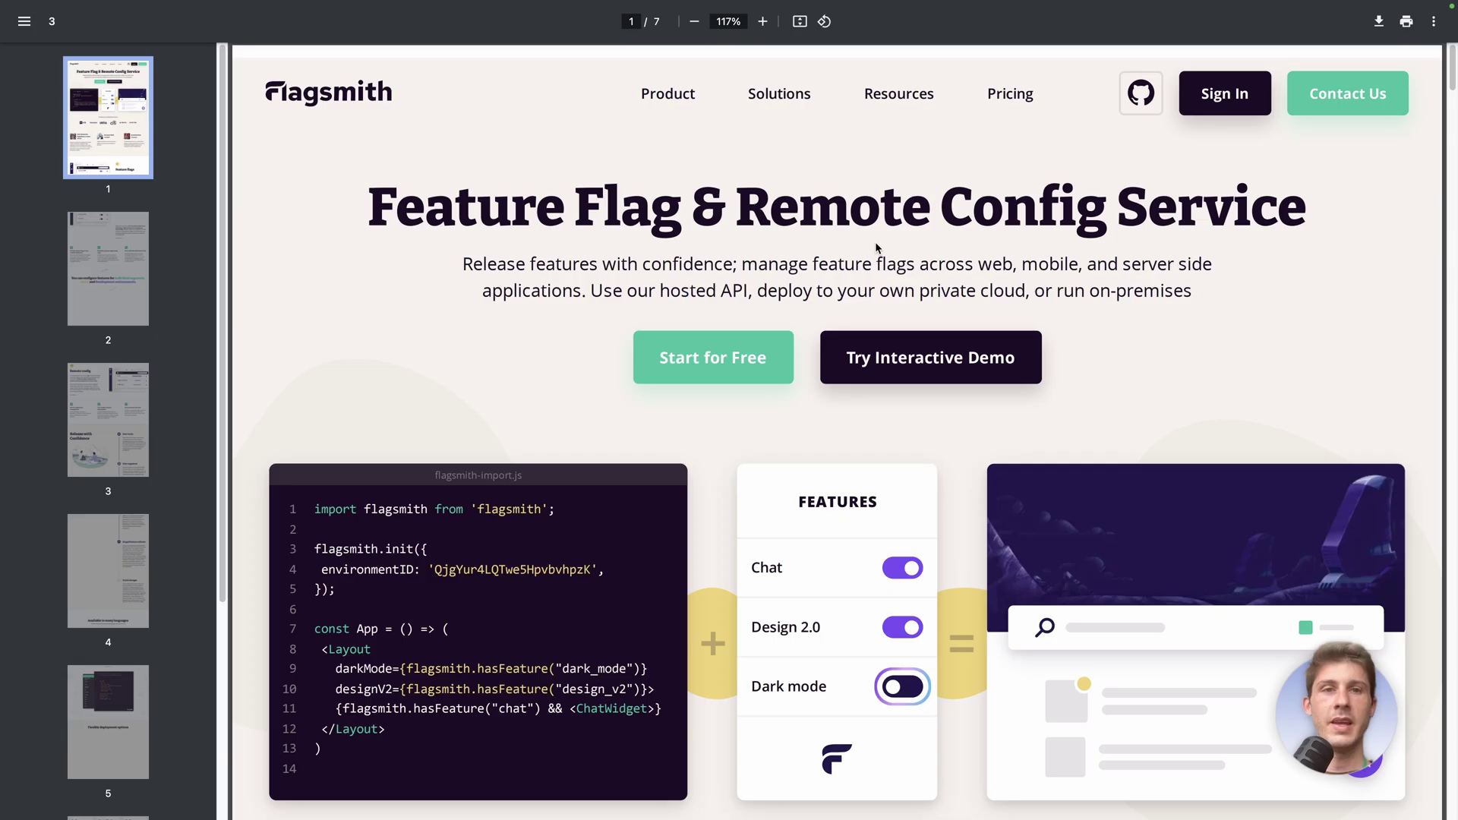
Read through another preserved copy of the Flagsmith page, then return to the formats list
{"action": "scroll", "coordinate": [875, 241], "scroll_direction": "down", "scroll_amount": 10}
{"action": "scroll", "coordinate": [877, 248], "scroll_direction": "down", "scroll_amount": 4}
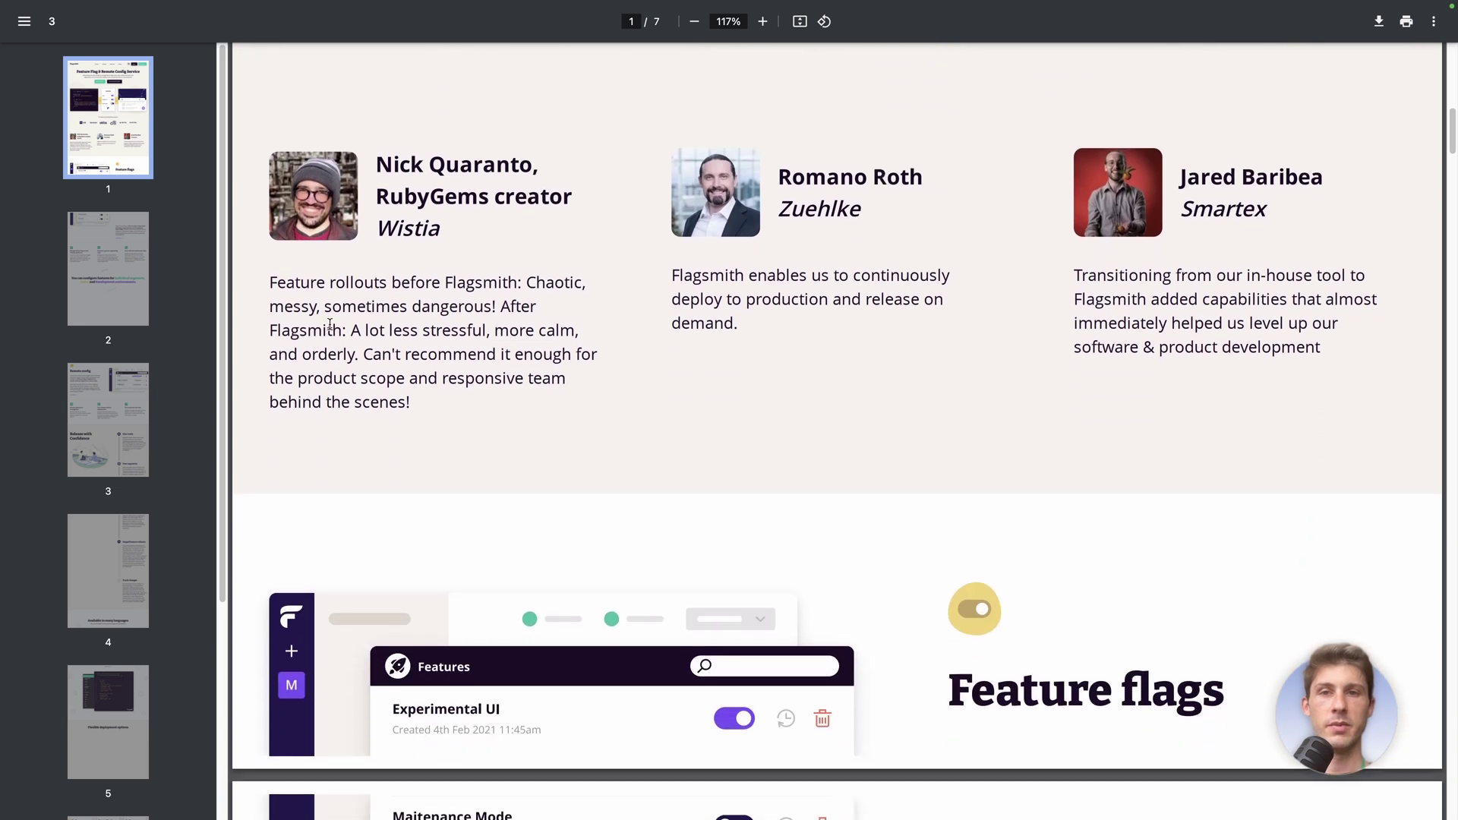
{"action": "left_click_drag", "start_coordinate": [341, 314], "coordinate": [477, 409]}
{"action": "left_click", "coordinate": [694, 458]}
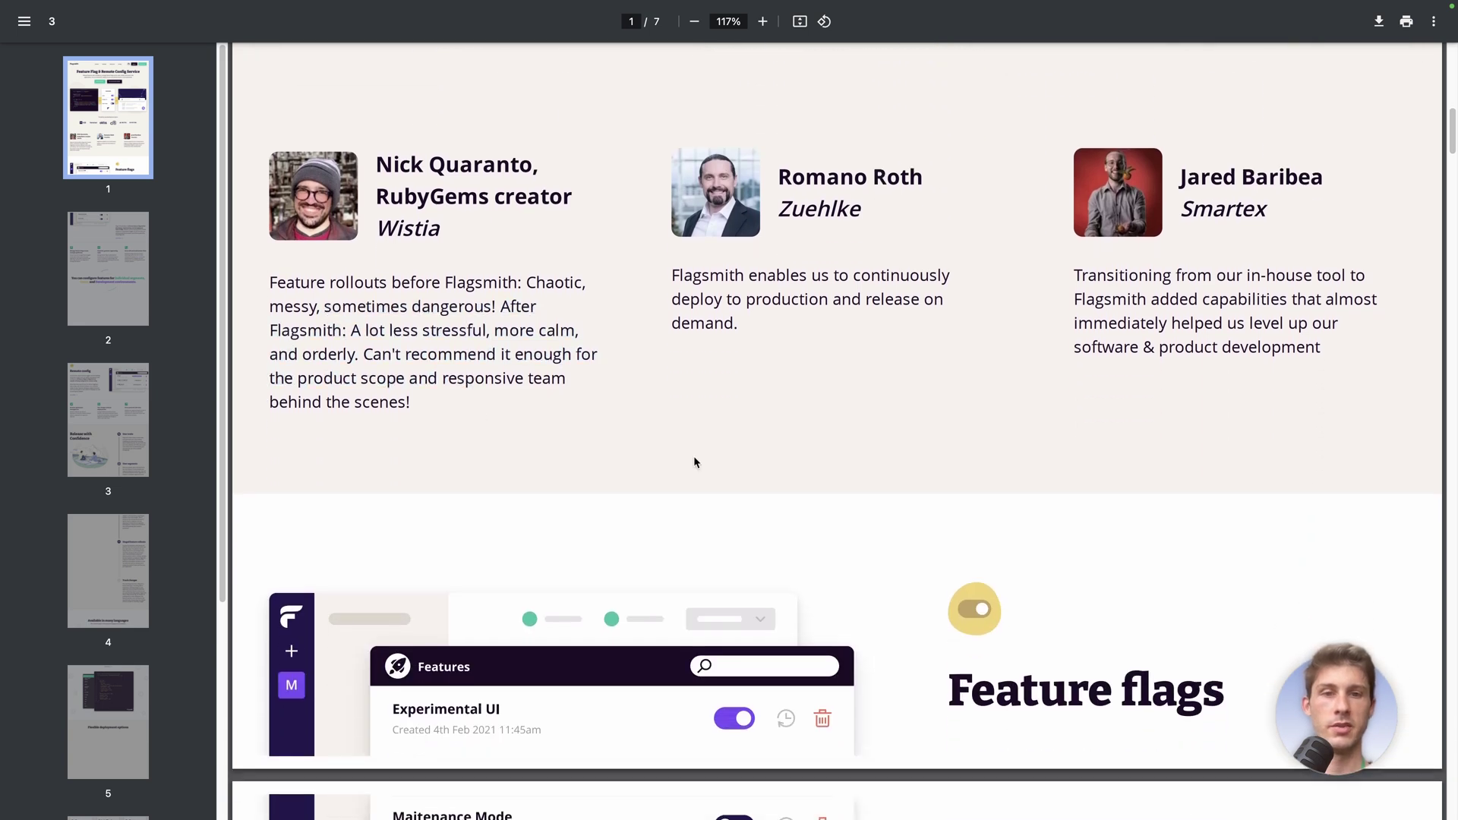
{"action": "scroll", "coordinate": [695, 458], "scroll_direction": "down", "scroll_amount": 9}
{"action": "scroll", "coordinate": [695, 458], "scroll_direction": "down", "scroll_amount": 9}
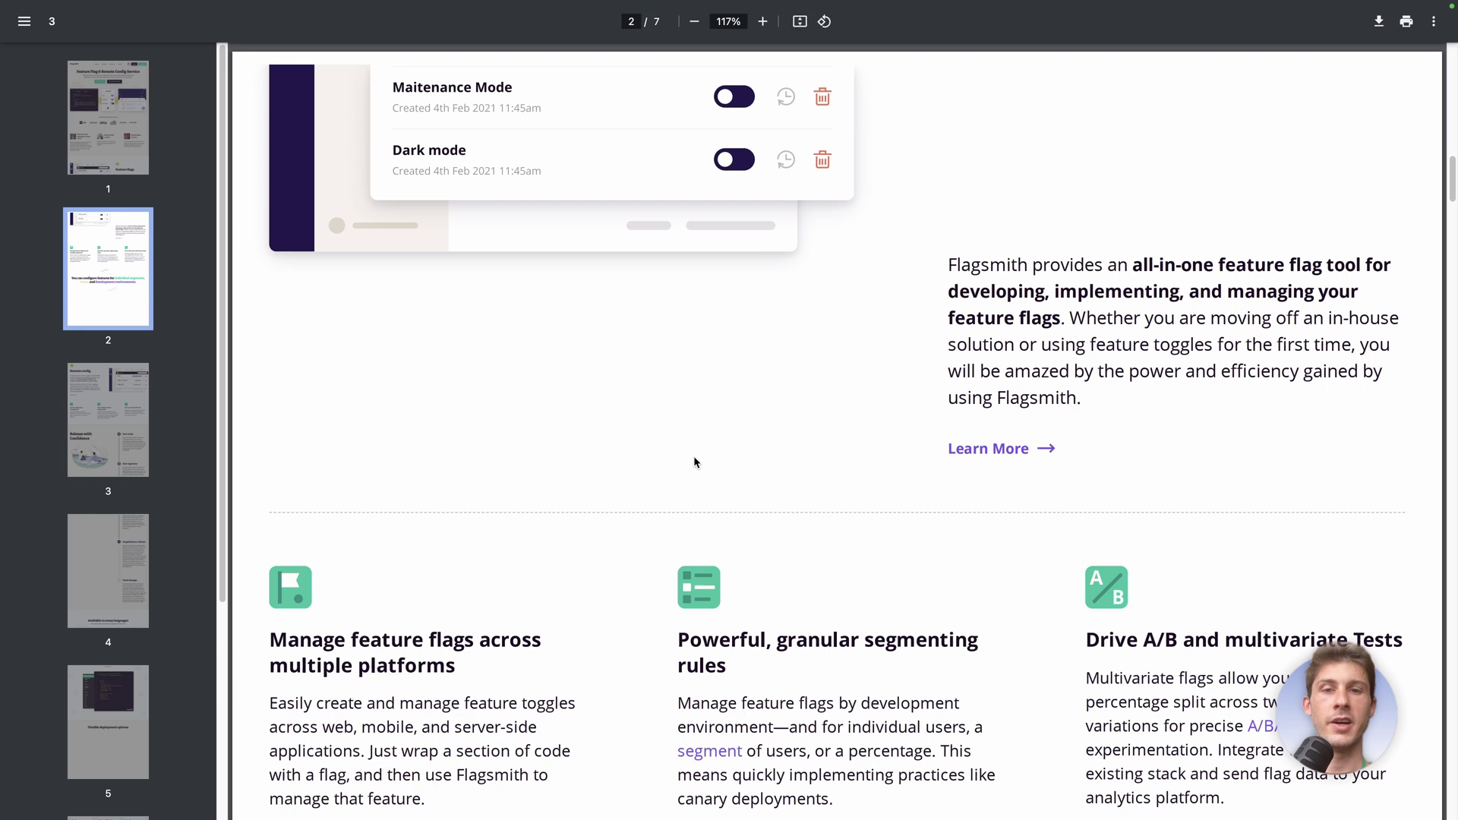
{"action": "scroll", "coordinate": [694, 461], "scroll_direction": "down", "scroll_amount": 14}
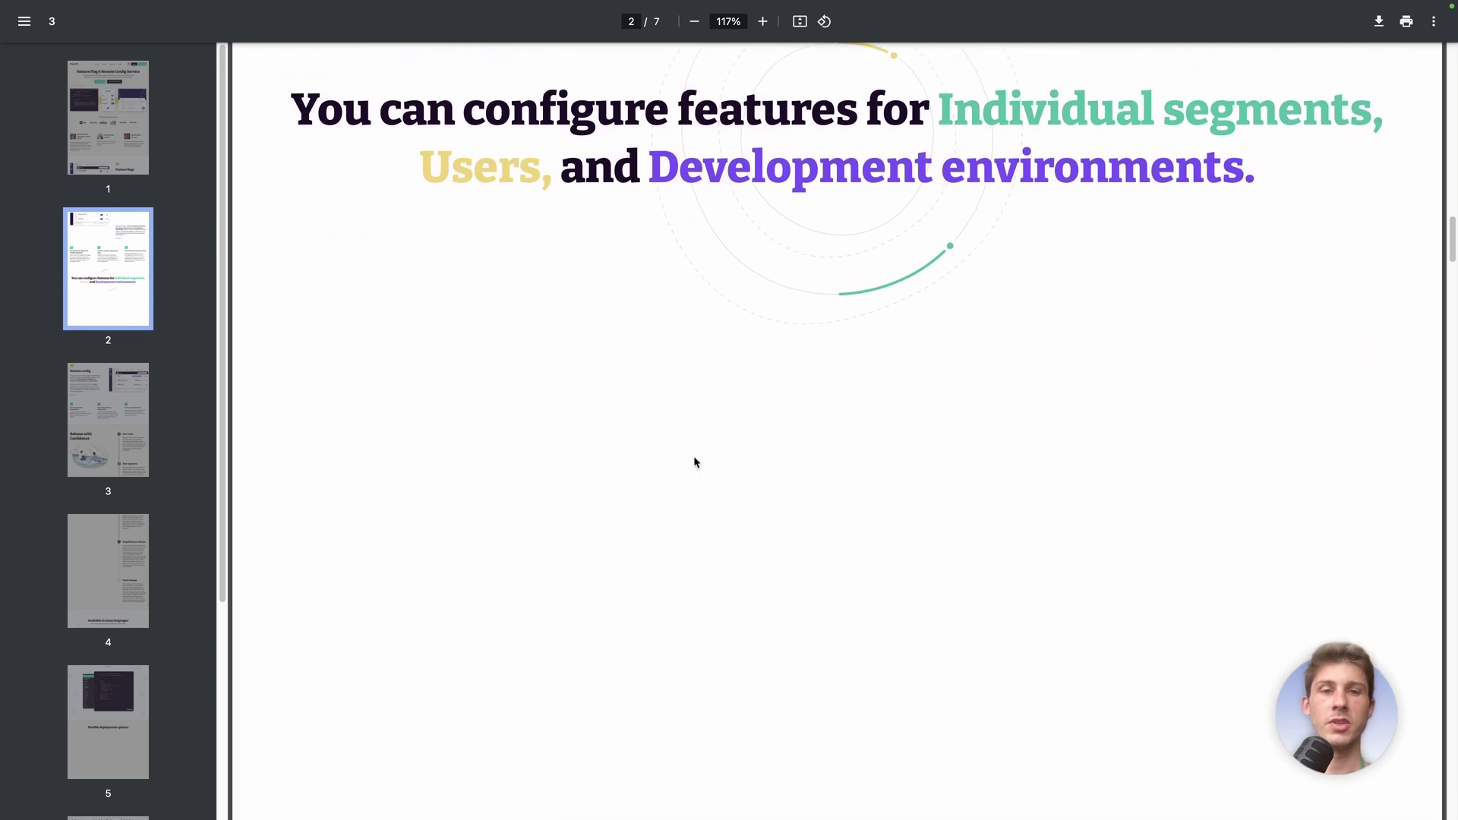
{"action": "scroll", "coordinate": [694, 461], "scroll_direction": "down", "scroll_amount": 1}
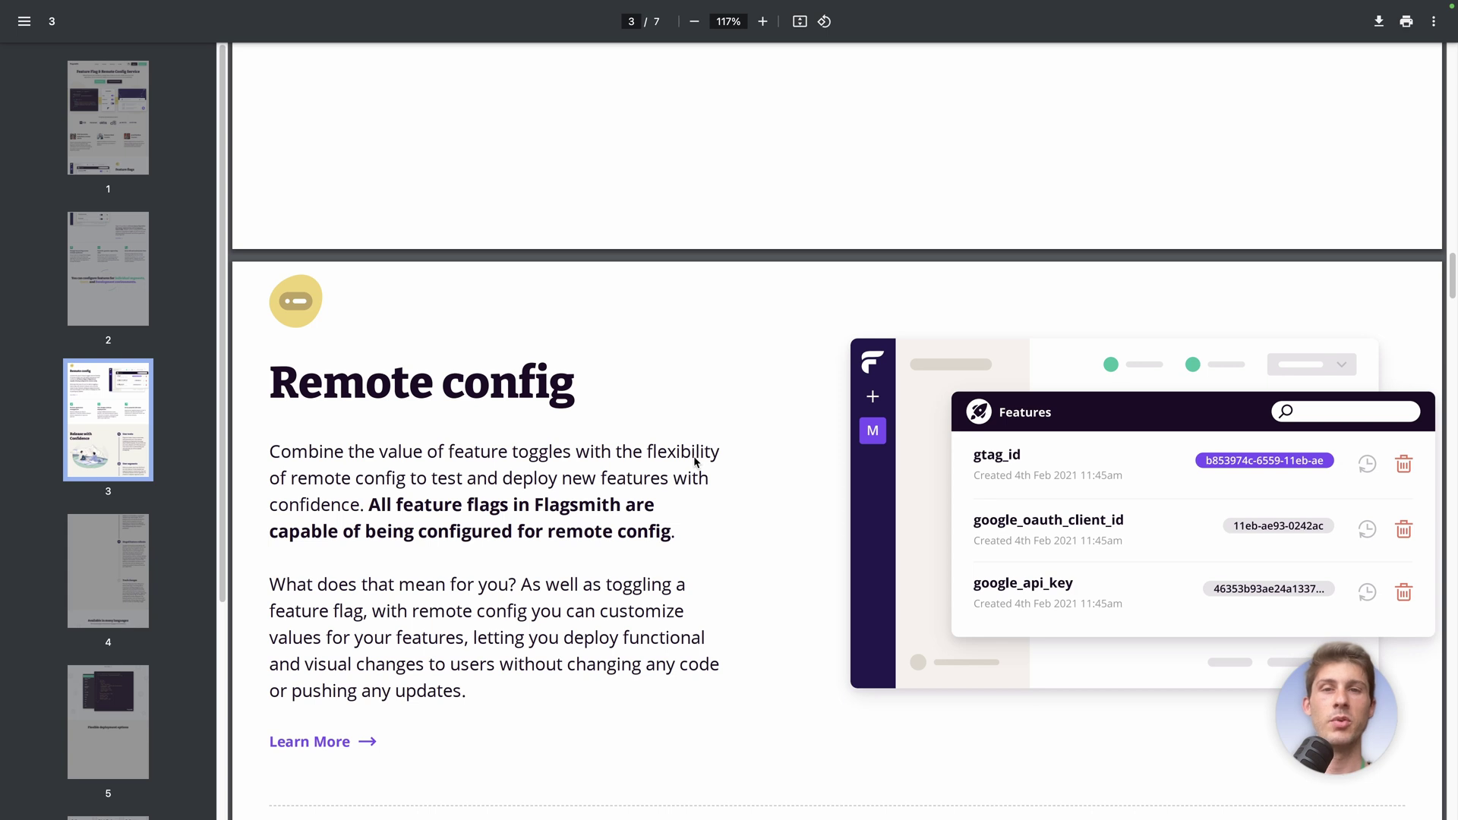
{"action": "scroll", "coordinate": [695, 458], "scroll_direction": "down", "scroll_amount": 2}
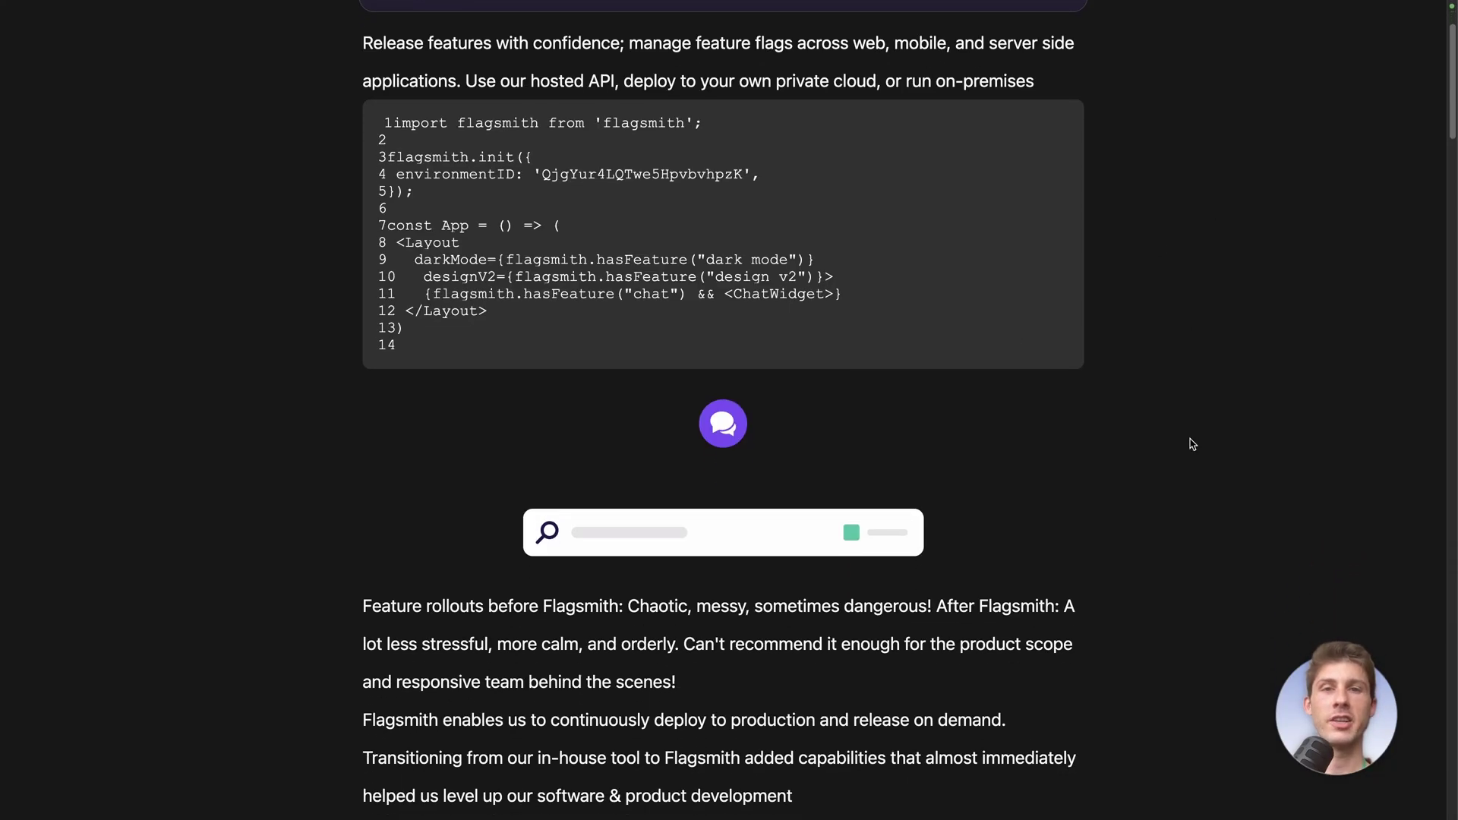
{"action": "scroll", "coordinate": [1192, 445], "scroll_direction": "down", "scroll_amount": 4}
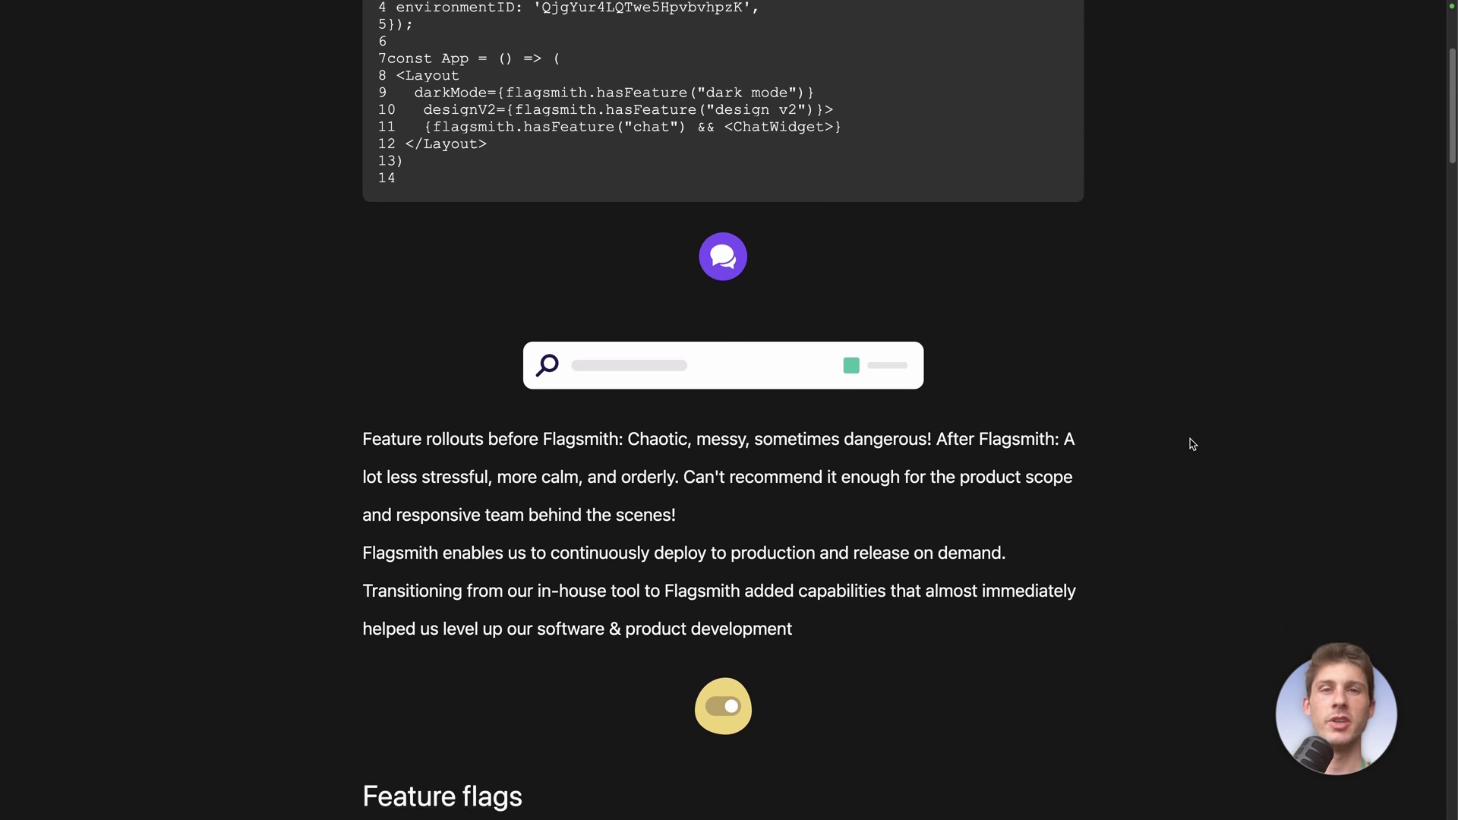
{"action": "scroll", "coordinate": [1192, 444], "scroll_direction": "down", "scroll_amount": 15}
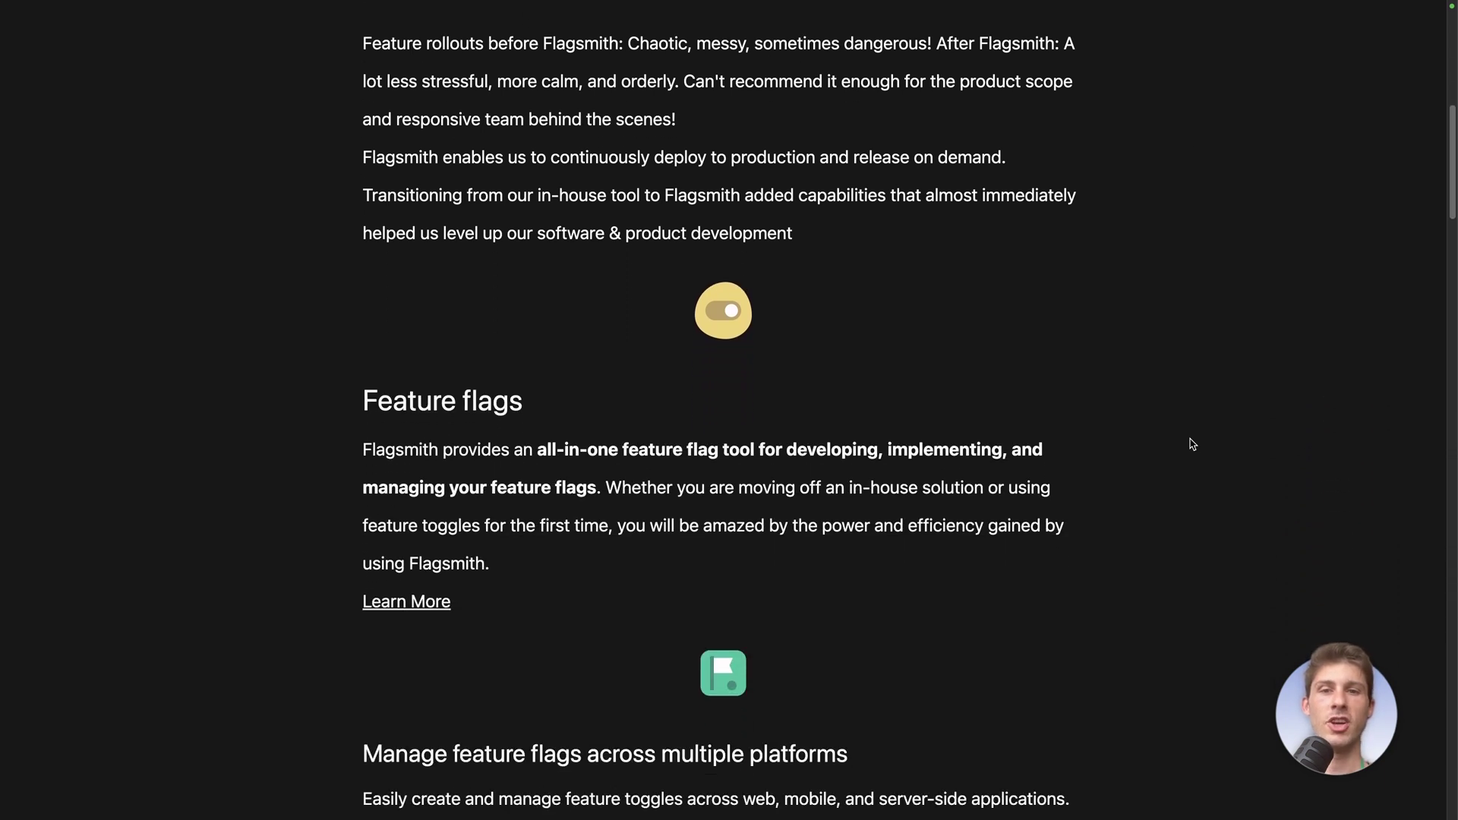
{"action": "scroll", "coordinate": [1192, 444], "scroll_direction": "down", "scroll_amount": 7}
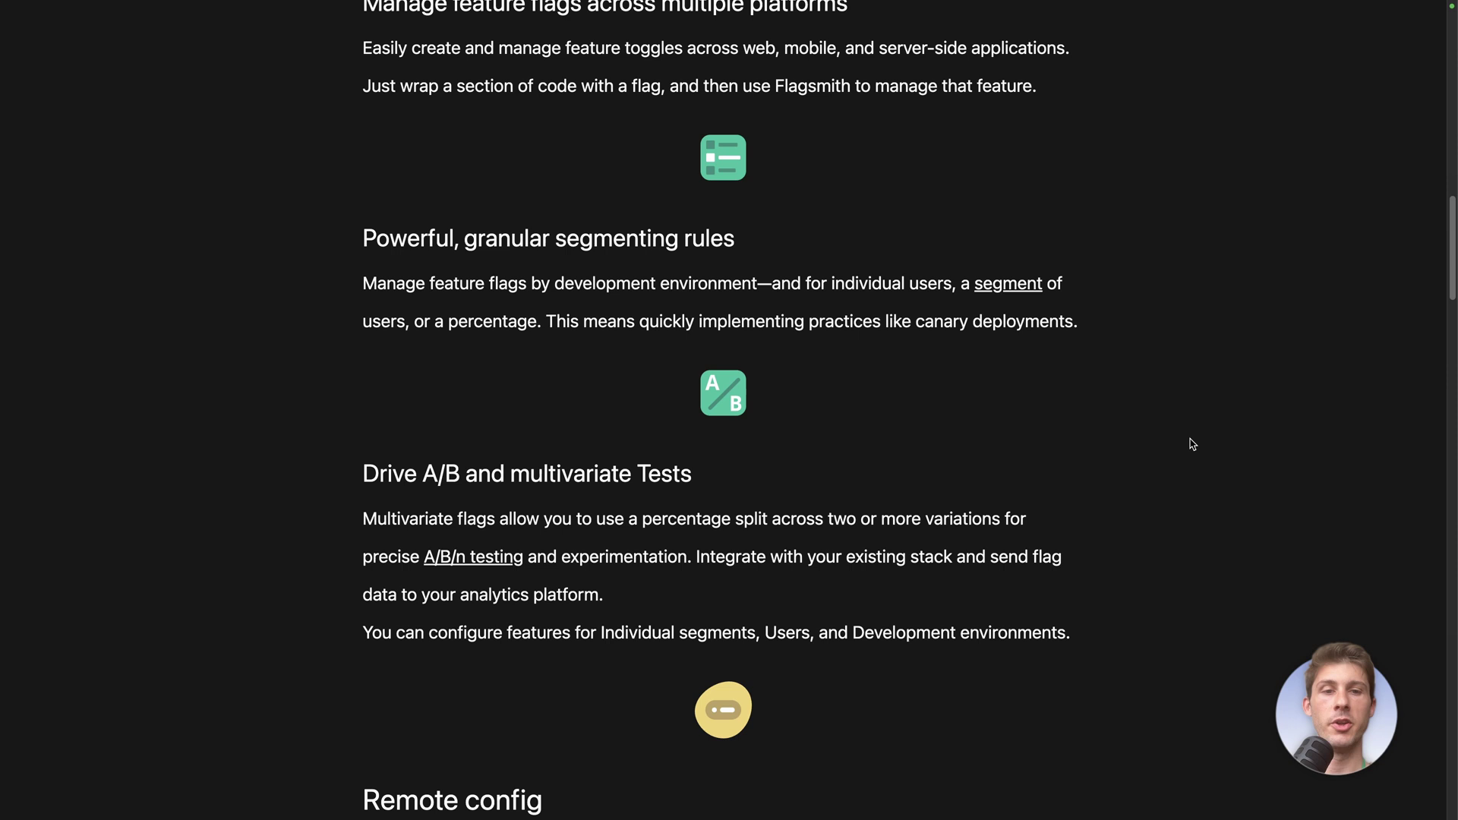
{"action": "scroll", "coordinate": [1193, 444], "scroll_direction": "down", "scroll_amount": 13}
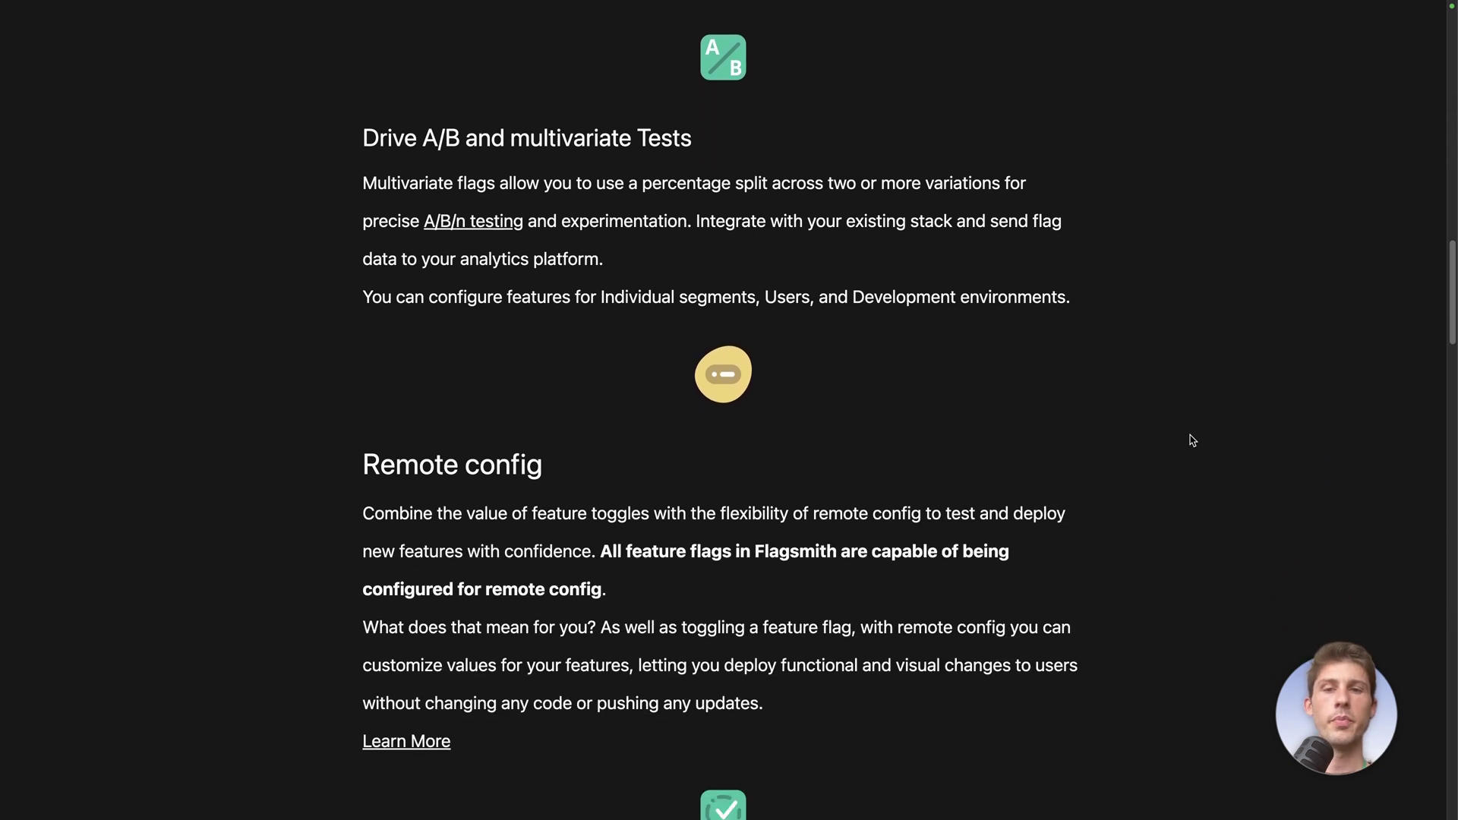
{"action": "scroll", "coordinate": [1193, 440], "scroll_direction": "down", "scroll_amount": 10}
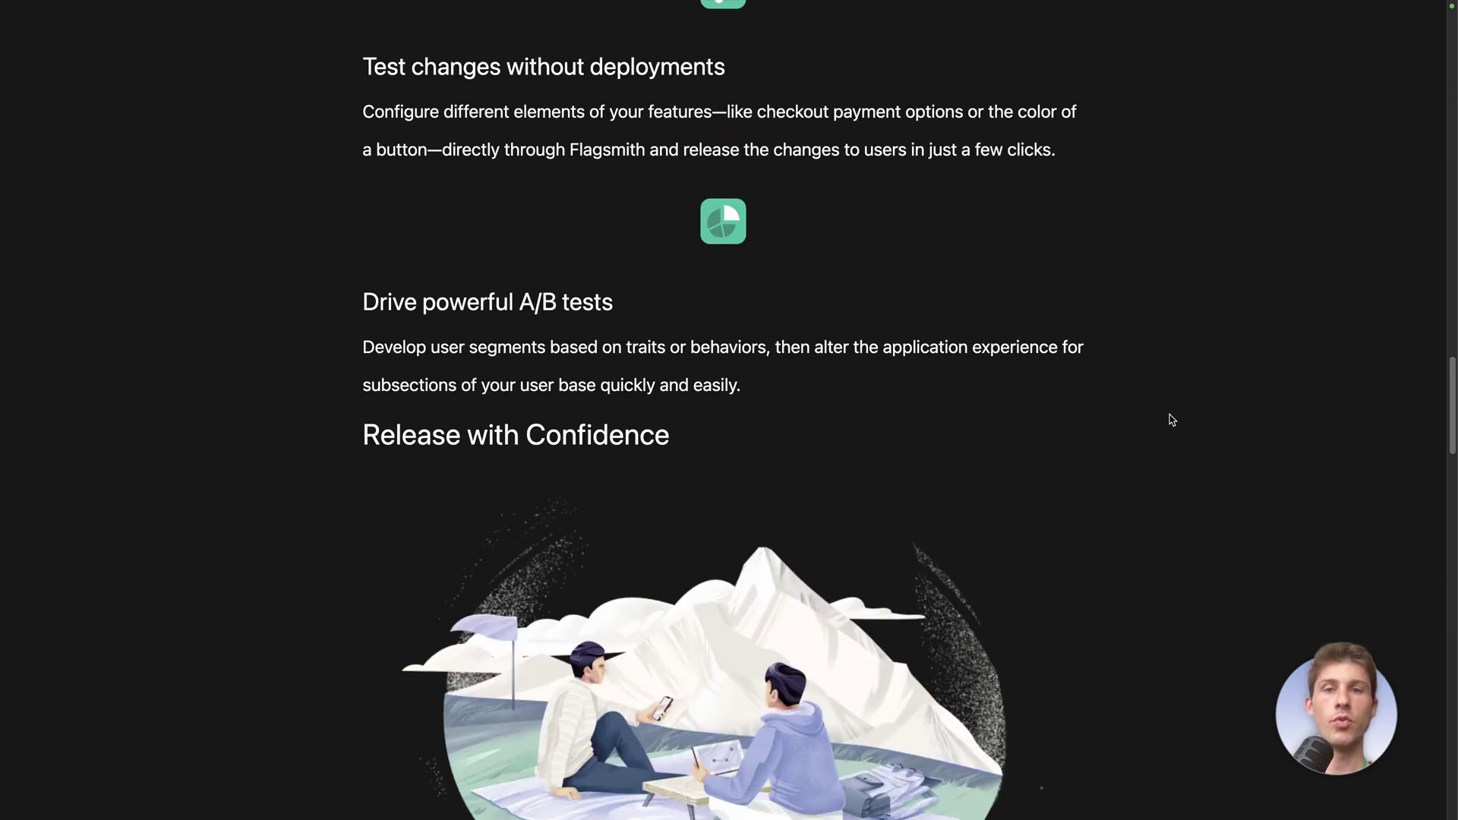
{"action": "scroll", "coordinate": [986, 462], "scroll_direction": "down", "scroll_amount": 17}
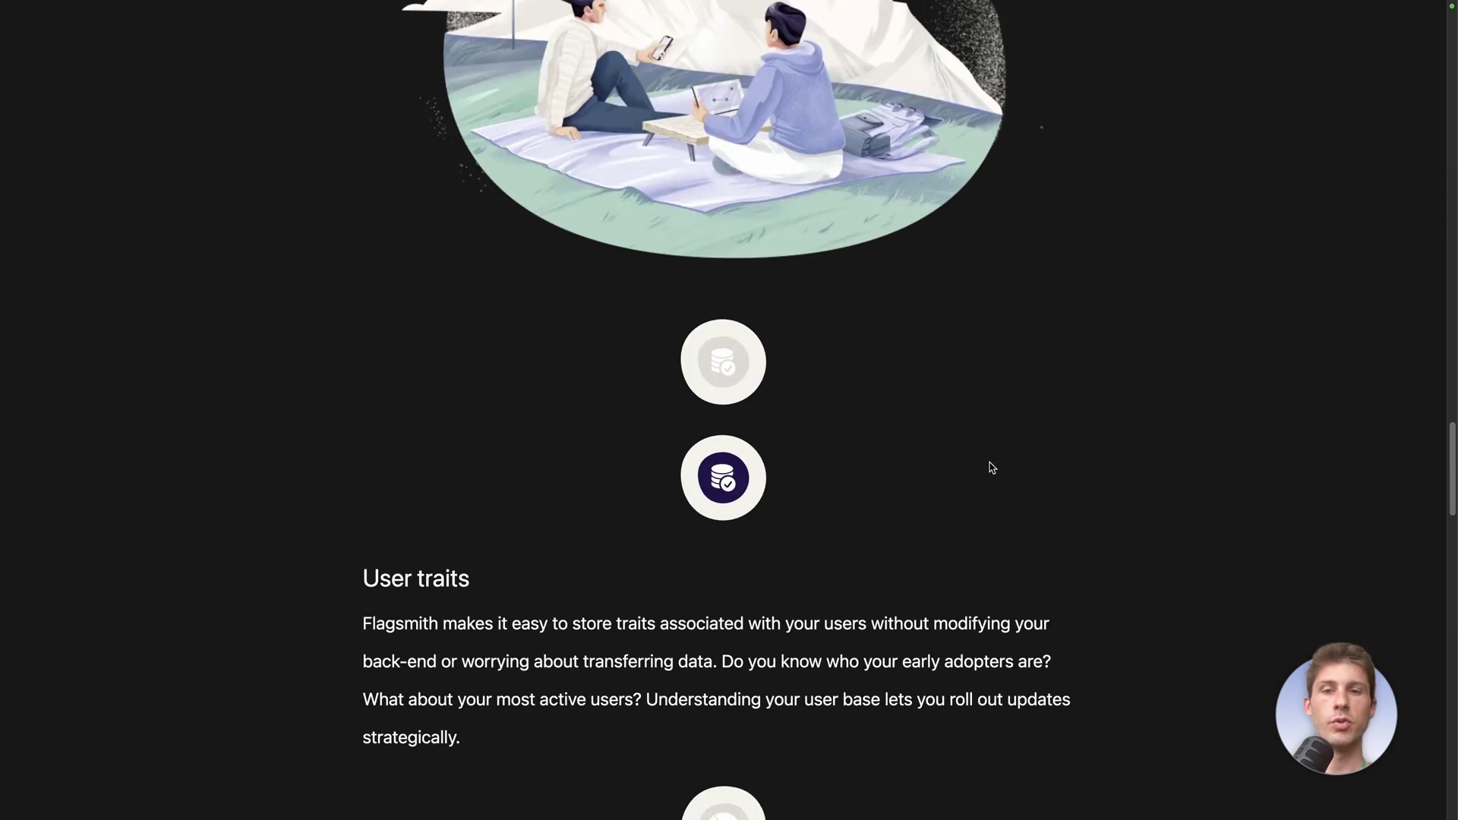
{"action": "scroll", "coordinate": [992, 467], "scroll_direction": "down", "scroll_amount": 2}
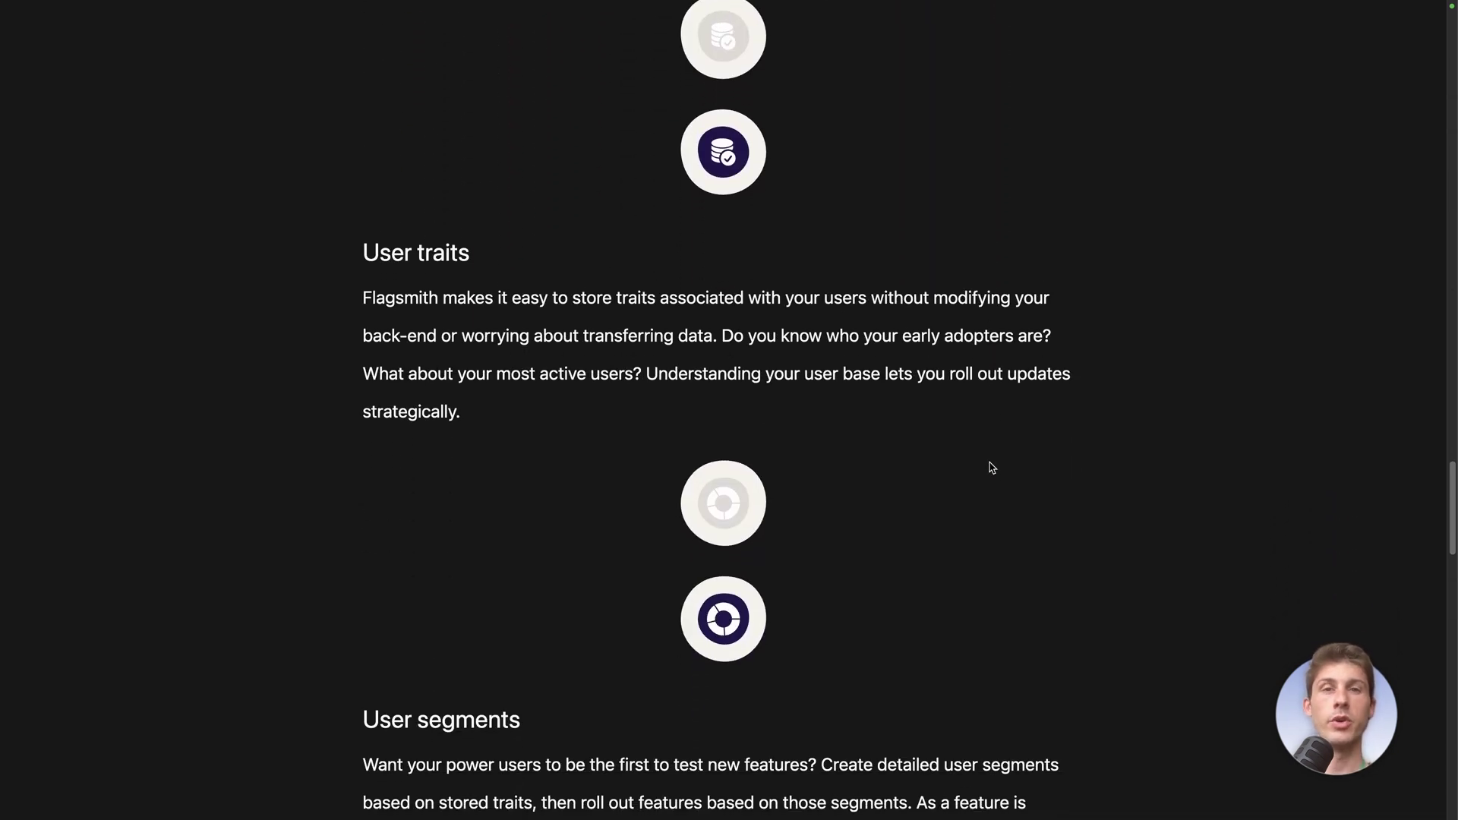
{"action": "key", "text": "ctrl+w"}
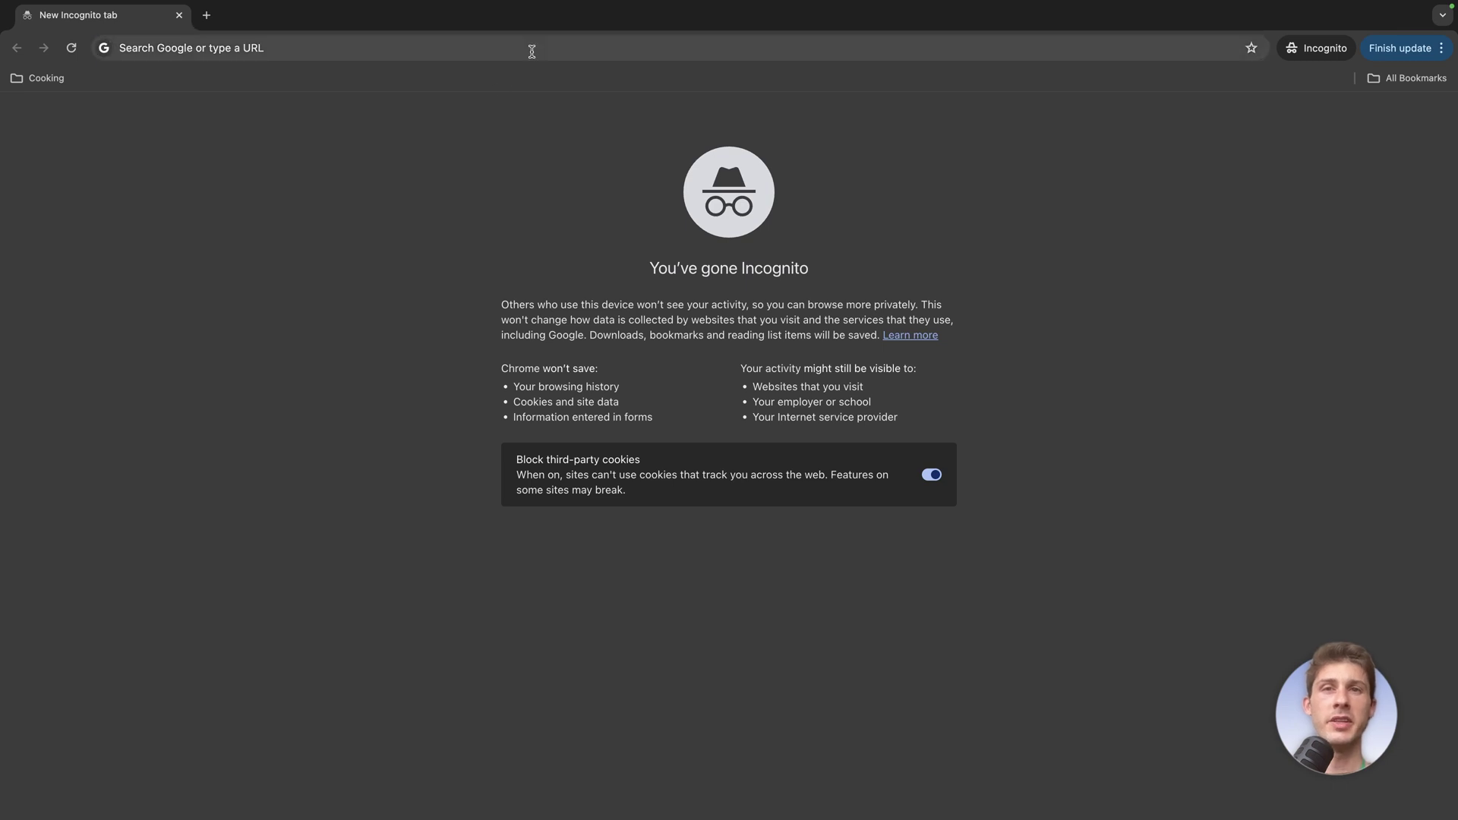
Open the Linkwarden site and begin registering with the new user's display name and username
{"action": "left_click", "coordinate": [531, 50]}
{"action": "type", "text": "linkwarden-dofzp-u4.vm.elestio.app"}
{"action": "key", "text": "Return"}
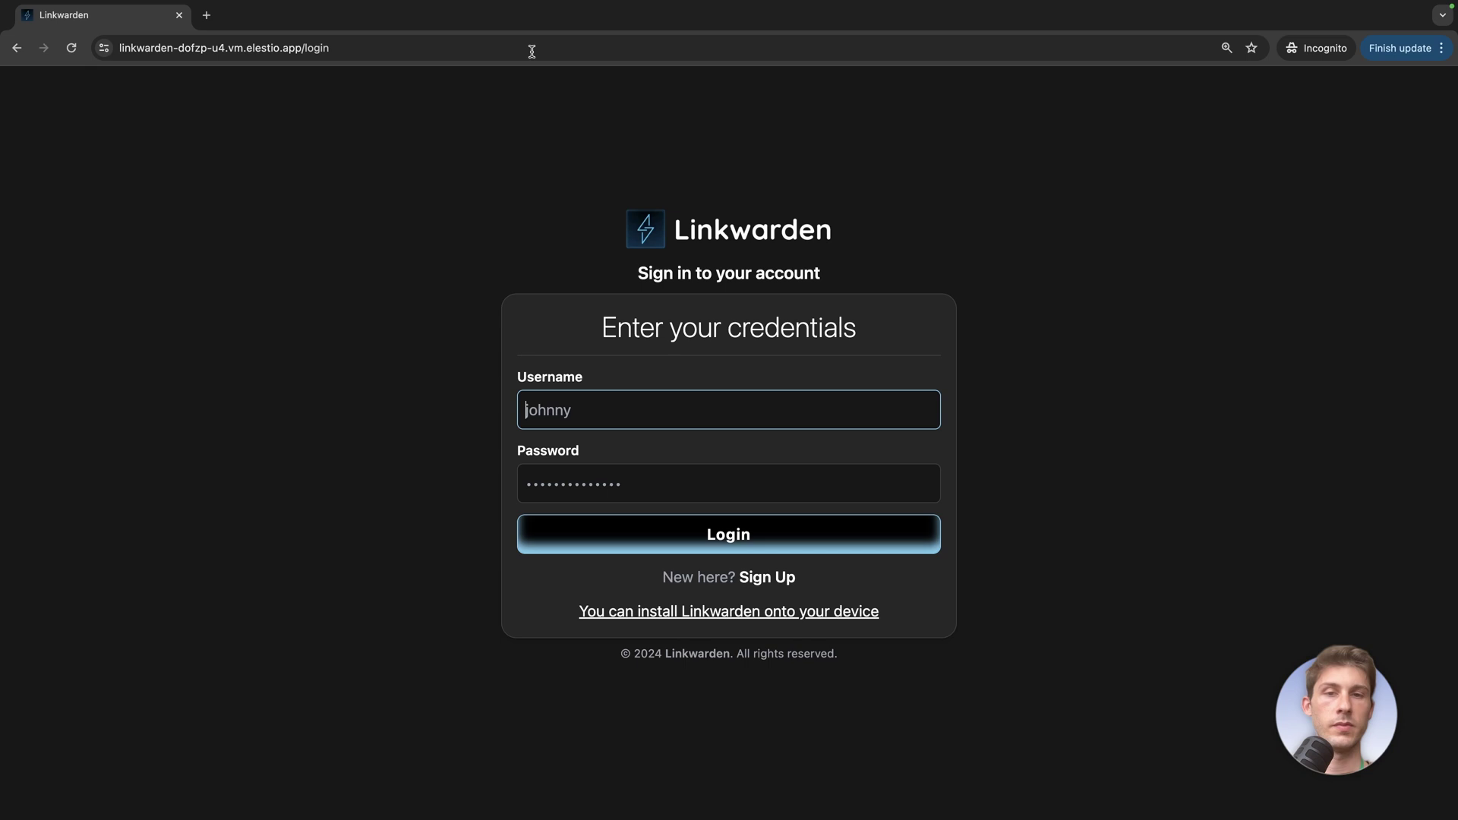
{"action": "left_click", "coordinate": [768, 577]}
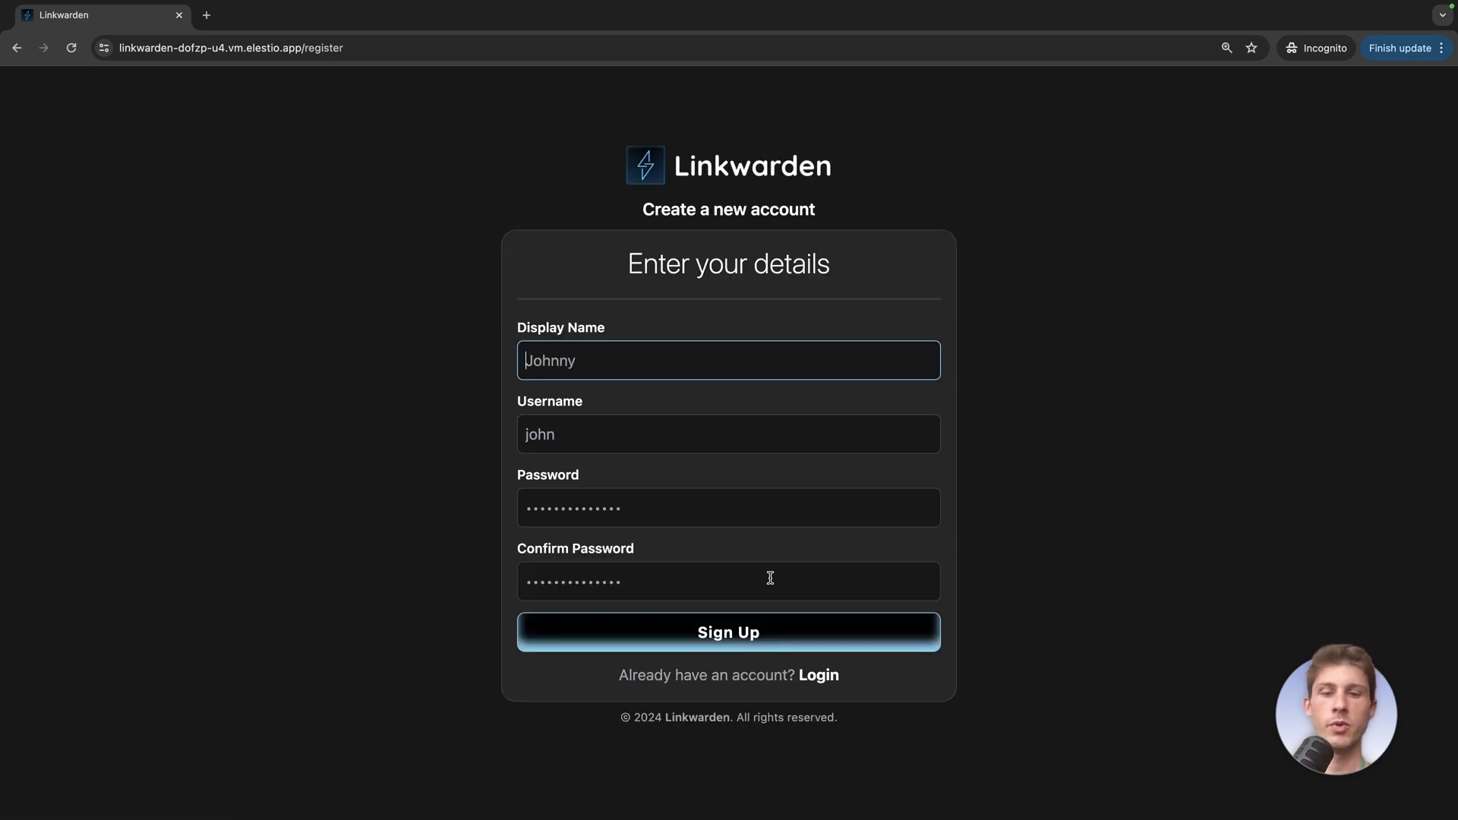
{"action": "type", "text": "Wawa"}
{"action": "key", "text": "Tab"}
{"action": "type", "text": "wawa"}
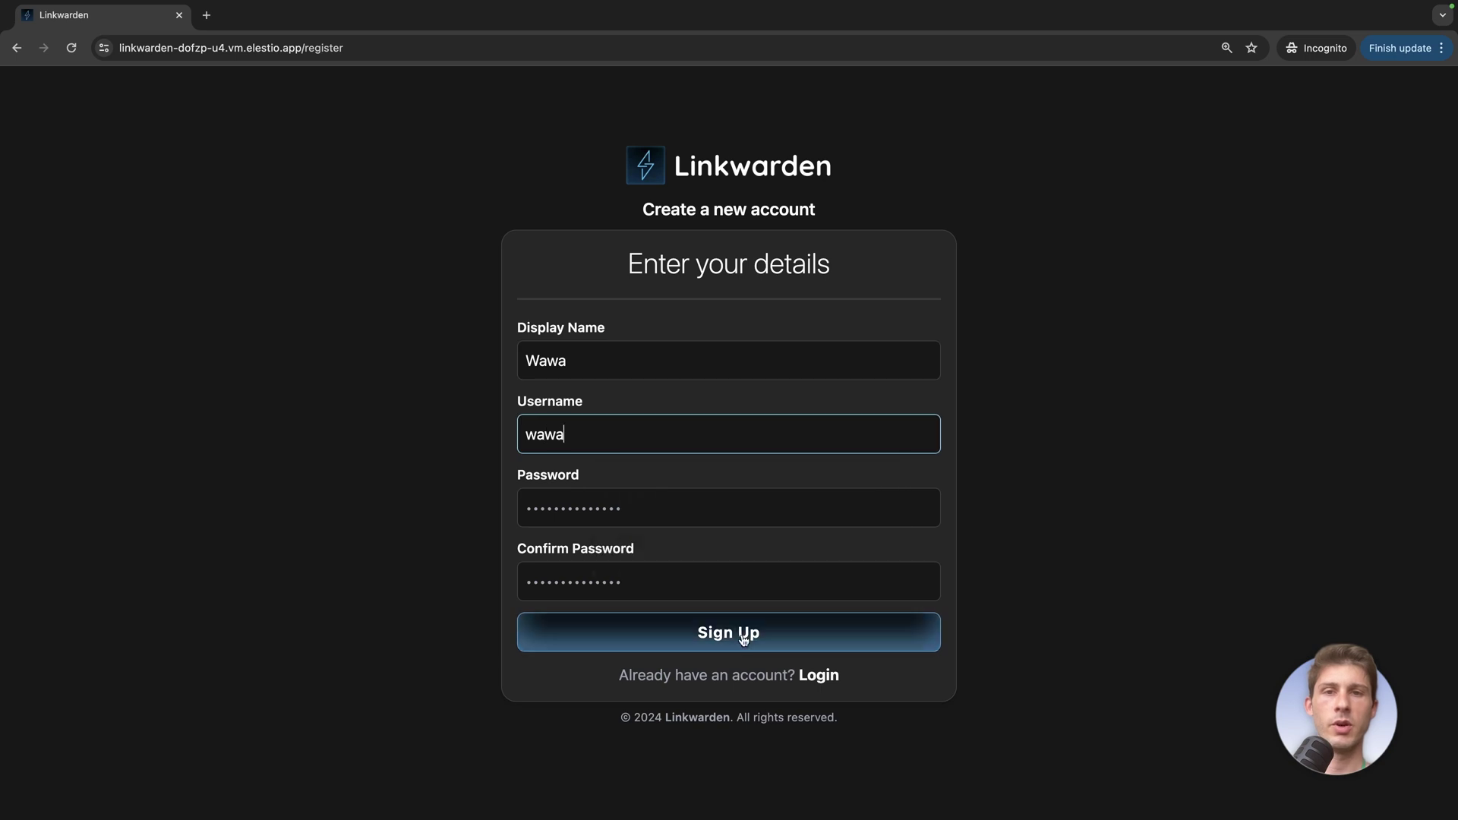
Set and confirm the new account's password, sign up, and log in as the new user
{"action": "left_click", "coordinate": [817, 507]}
{"action": "key", "text": "ctrl+a"}
{"action": "left_click", "coordinate": [810, 566]}
{"action": "key", "text": "ctrl+a"}
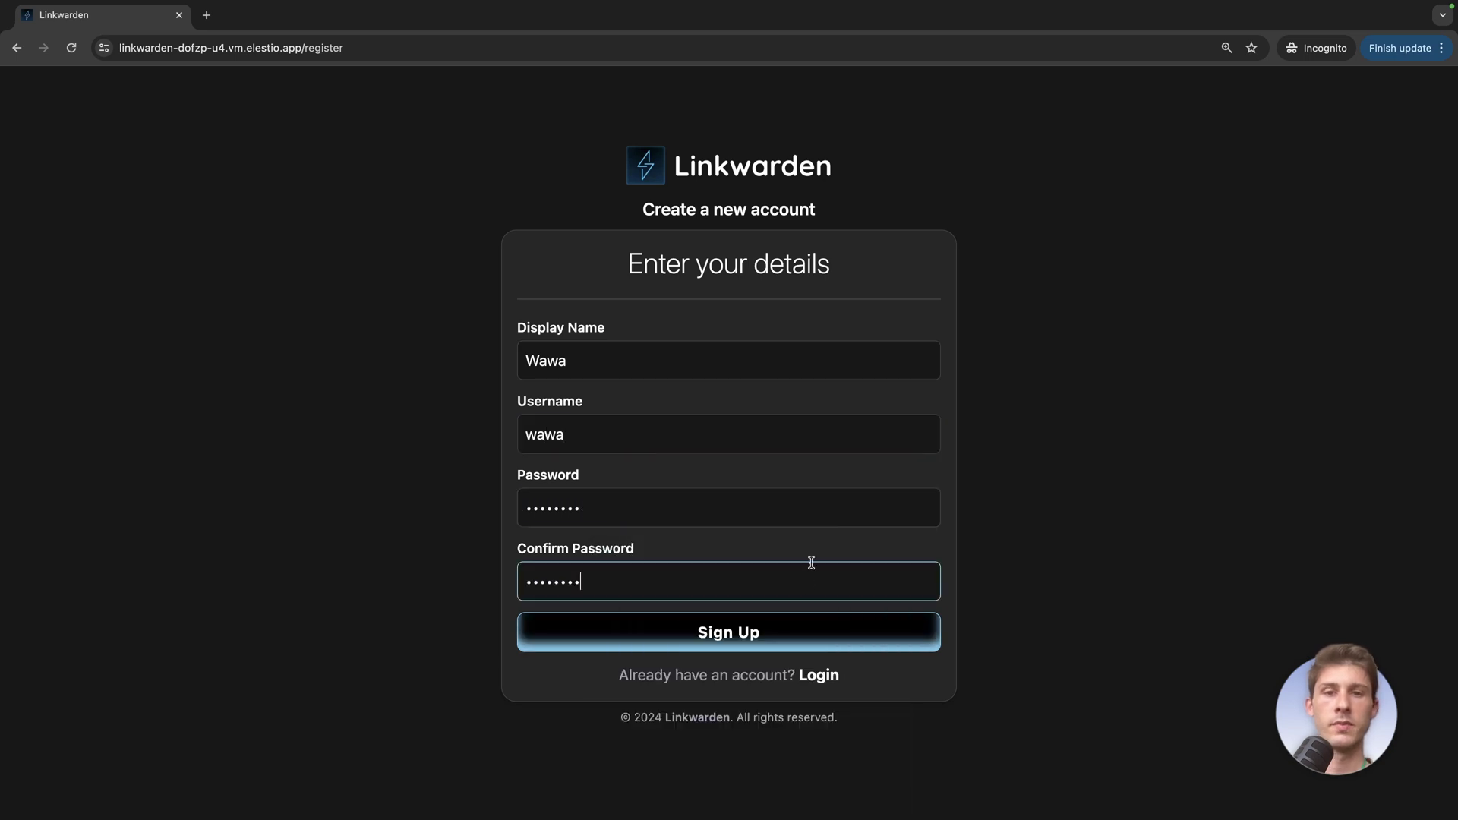
{"action": "left_click", "coordinate": [801, 638]}
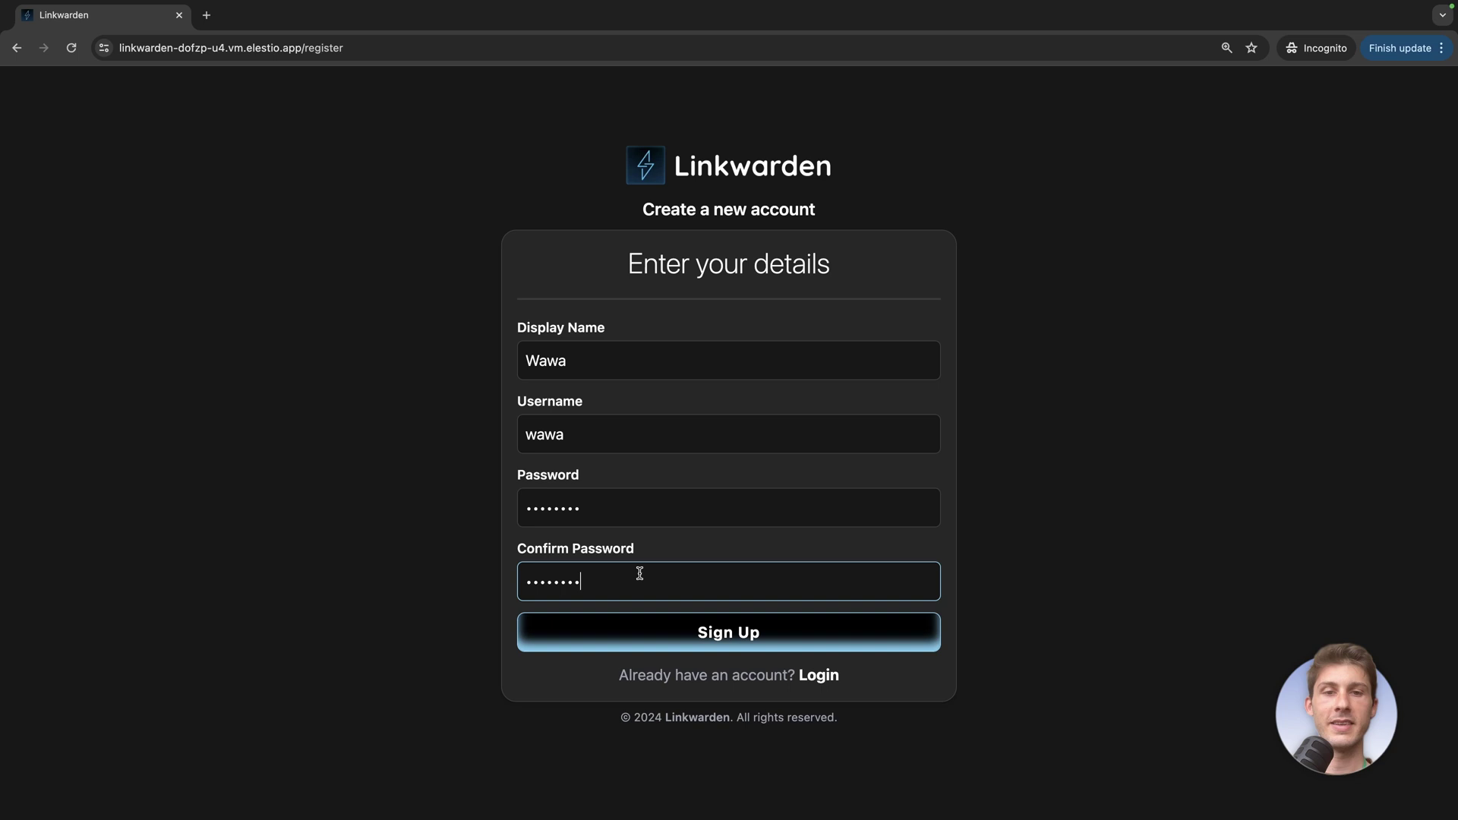
{"action": "left_click", "coordinate": [644, 631]}
{"action": "left_click", "coordinate": [572, 477]}
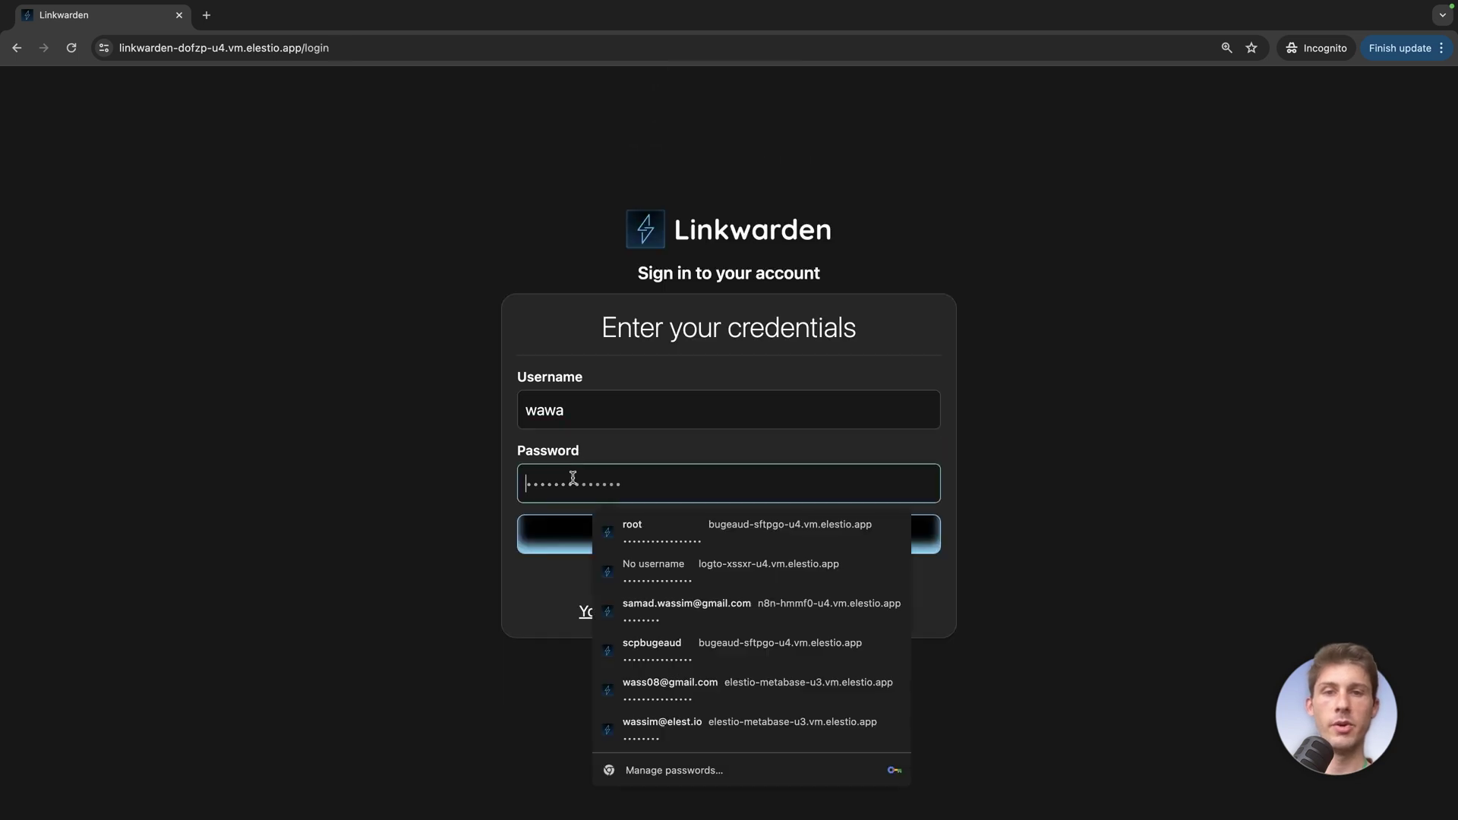
{"action": "left_click", "coordinate": [573, 532]}
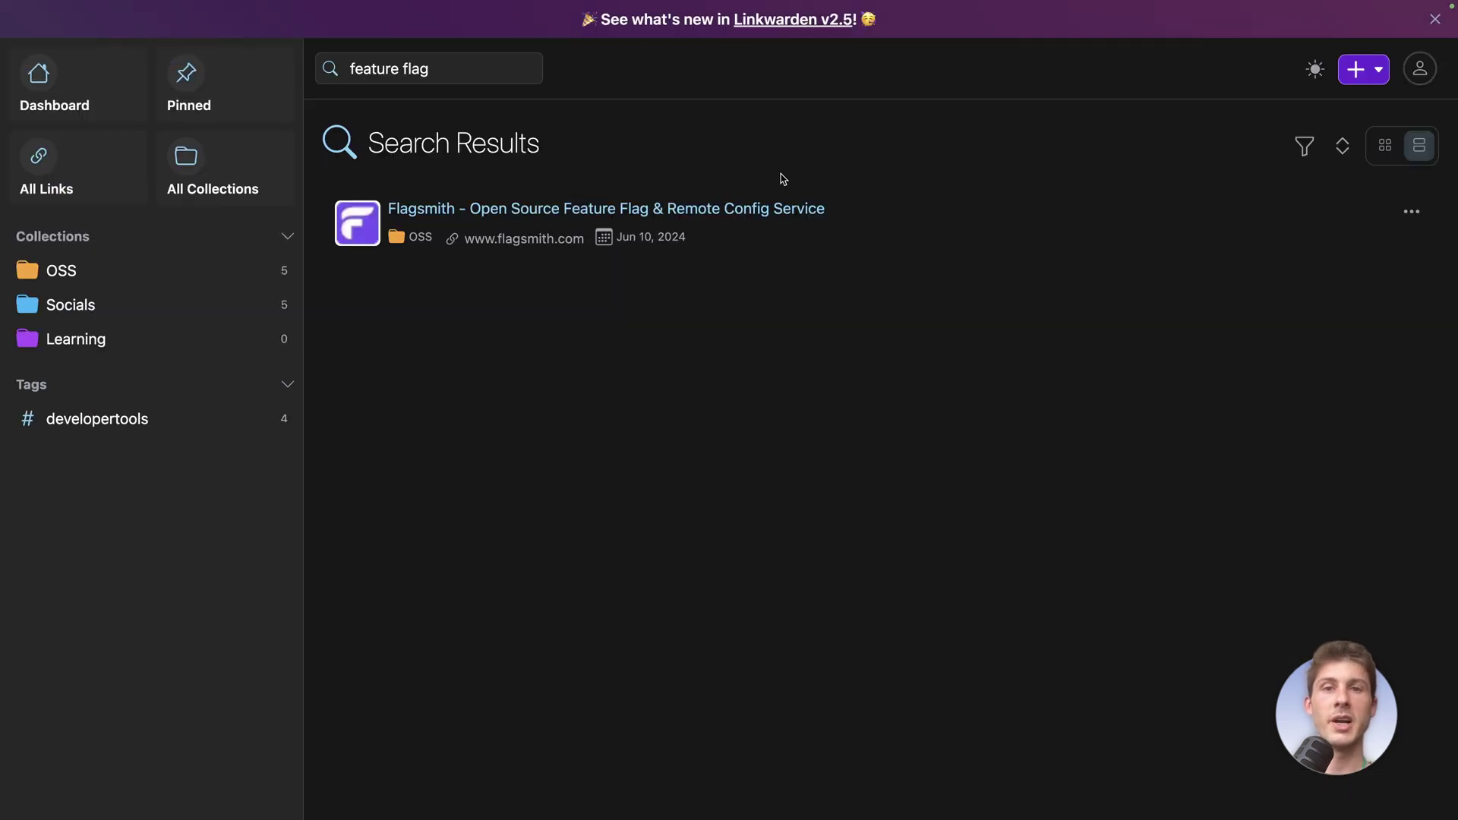
Open the OSS collection's Share and Collaborate dialog and enter the second user's username
{"action": "left_click", "coordinate": [174, 274]}
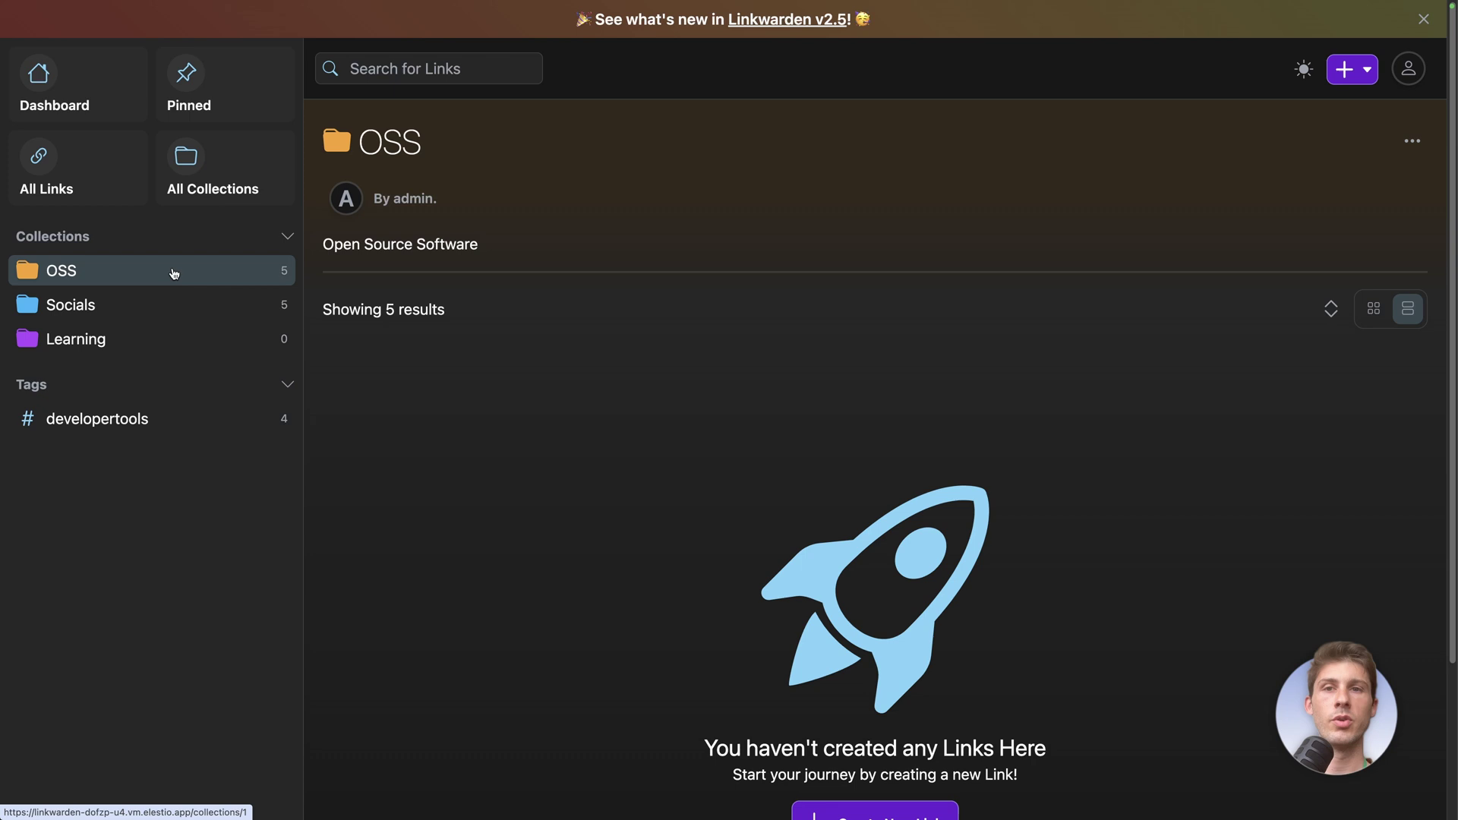
{"action": "left_click", "coordinate": [1412, 142]}
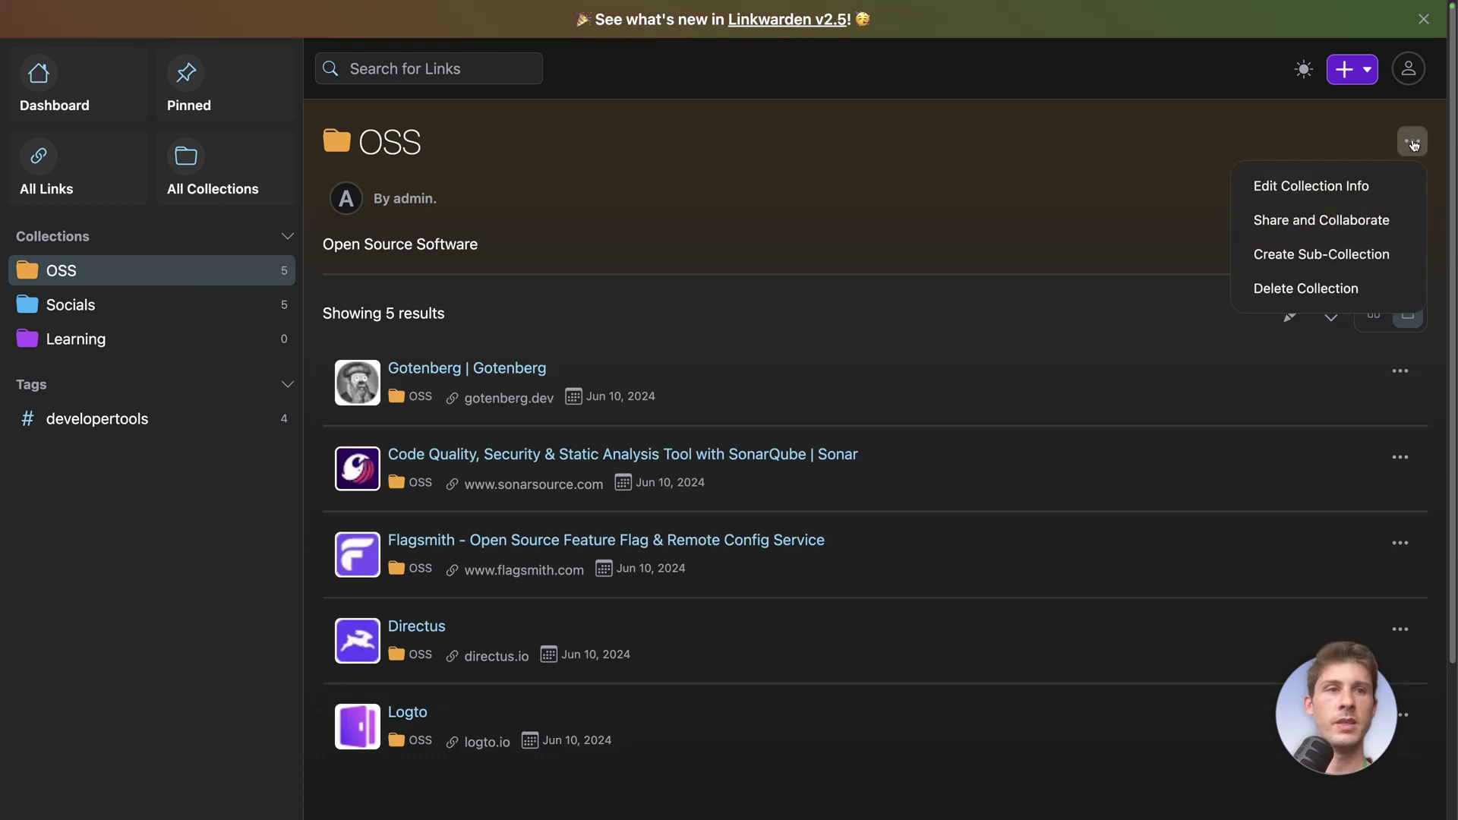
{"action": "left_click", "coordinate": [1322, 222]}
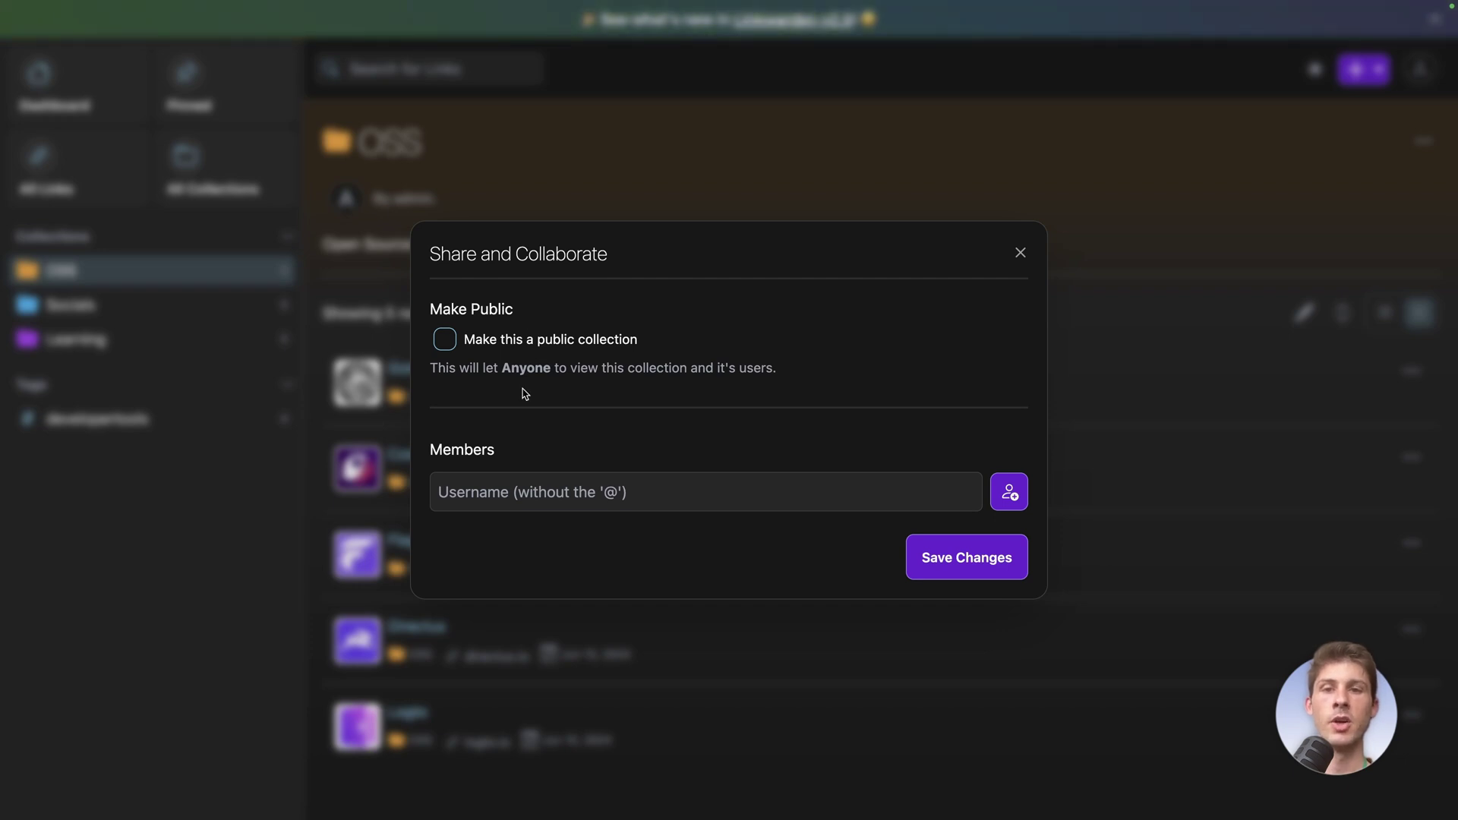
{"action": "left_click", "coordinate": [510, 489]}
{"action": "type", "text": "@wawa"}
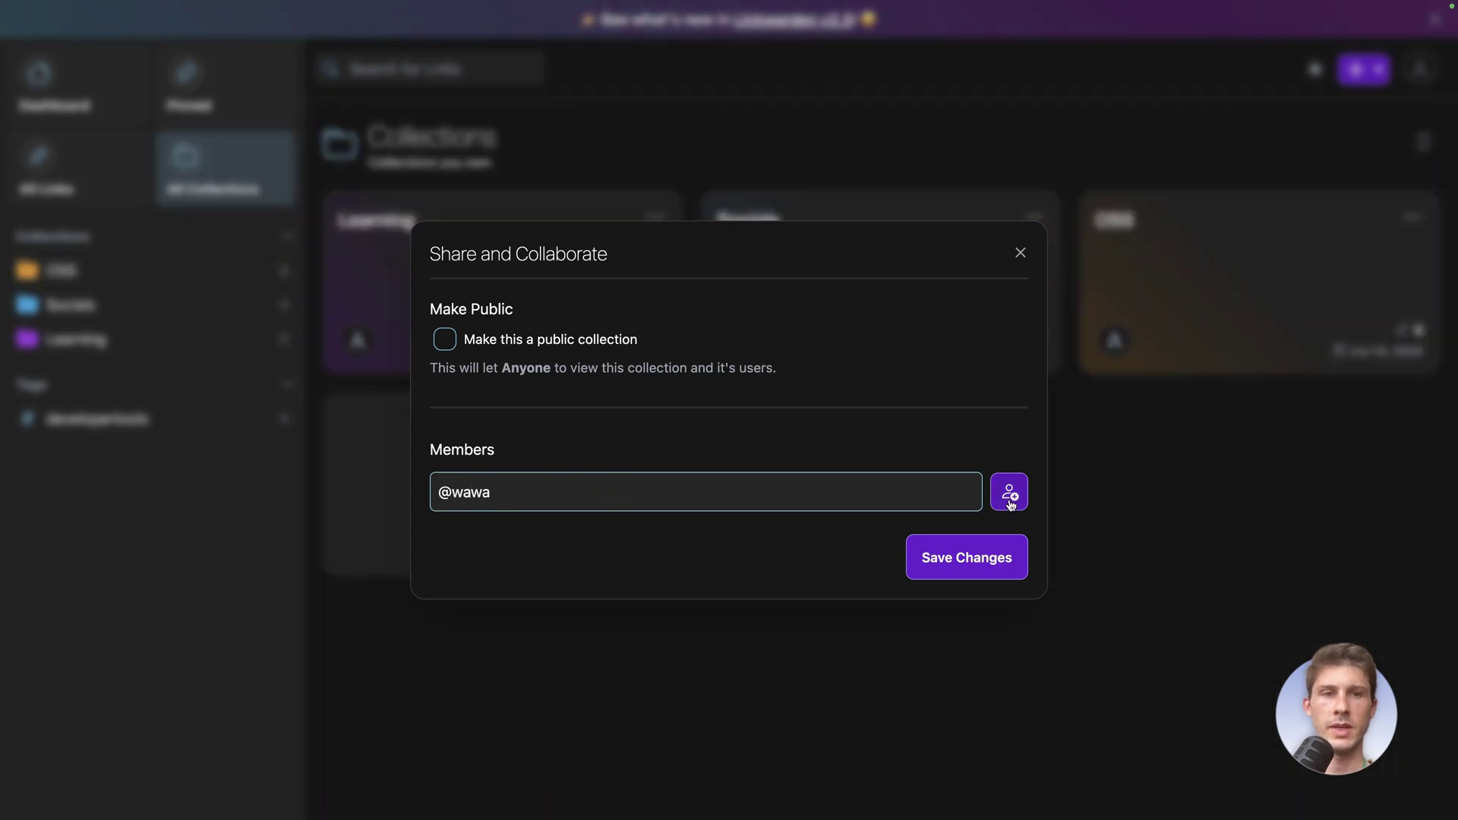
{"action": "left_click", "coordinate": [1010, 502]}
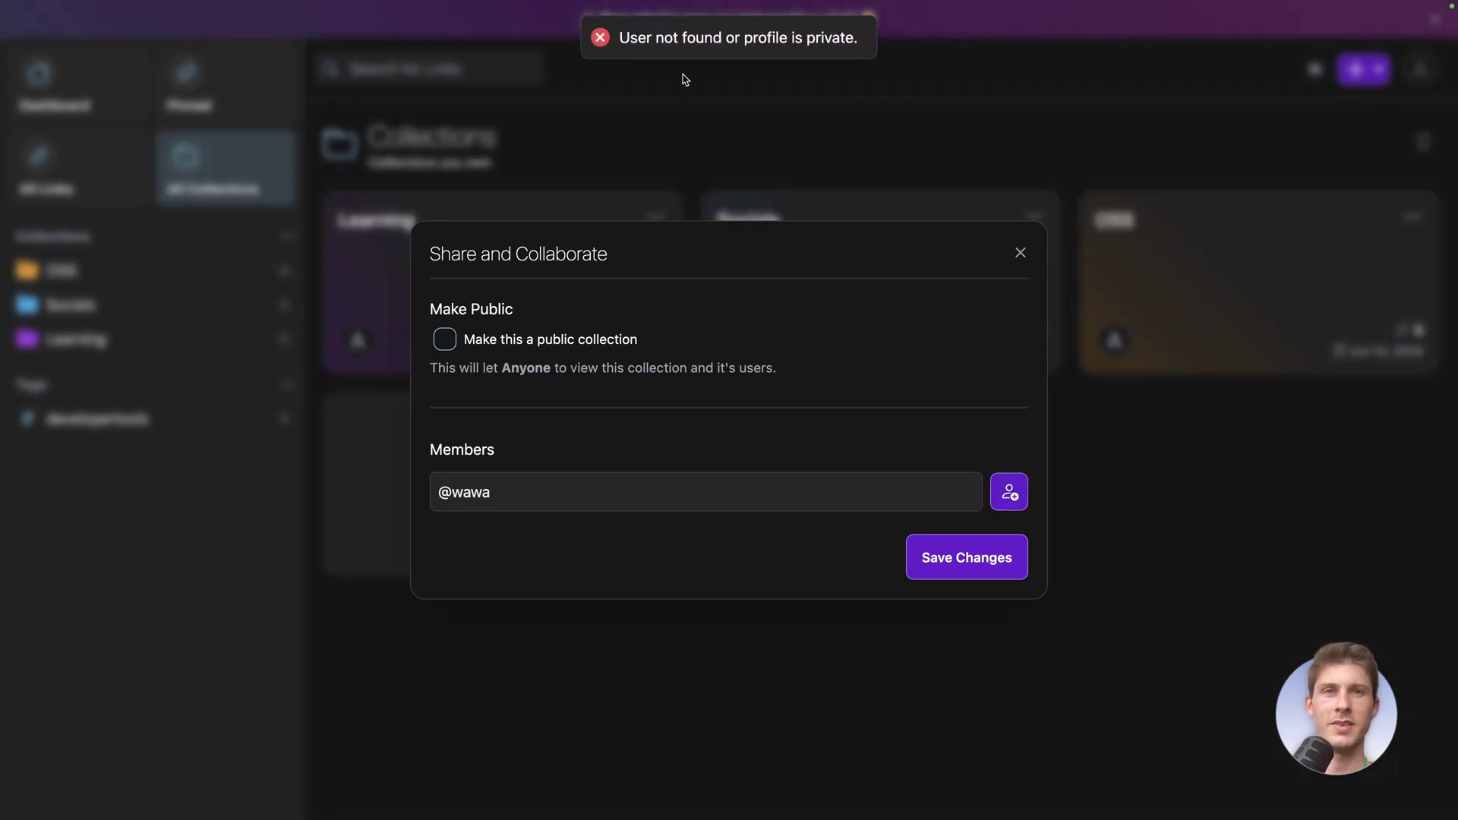
Add the second user as a member with the Contributor role and save changes
{"action": "left_click", "coordinate": [595, 499]}
{"action": "key", "text": "super+a"}
{"action": "key", "text": "BackSpace"}
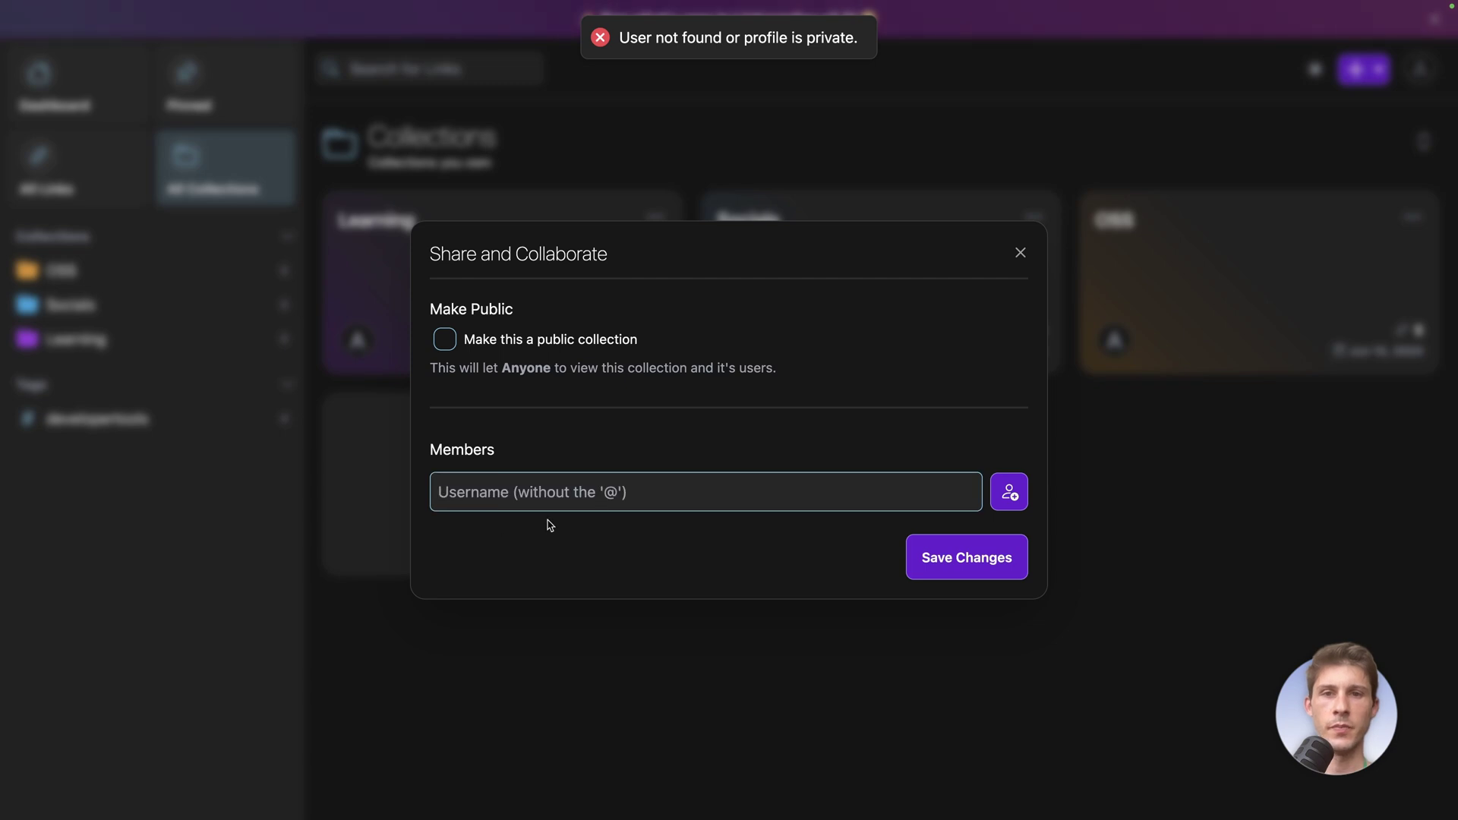
{"action": "type", "text": "wawa"}
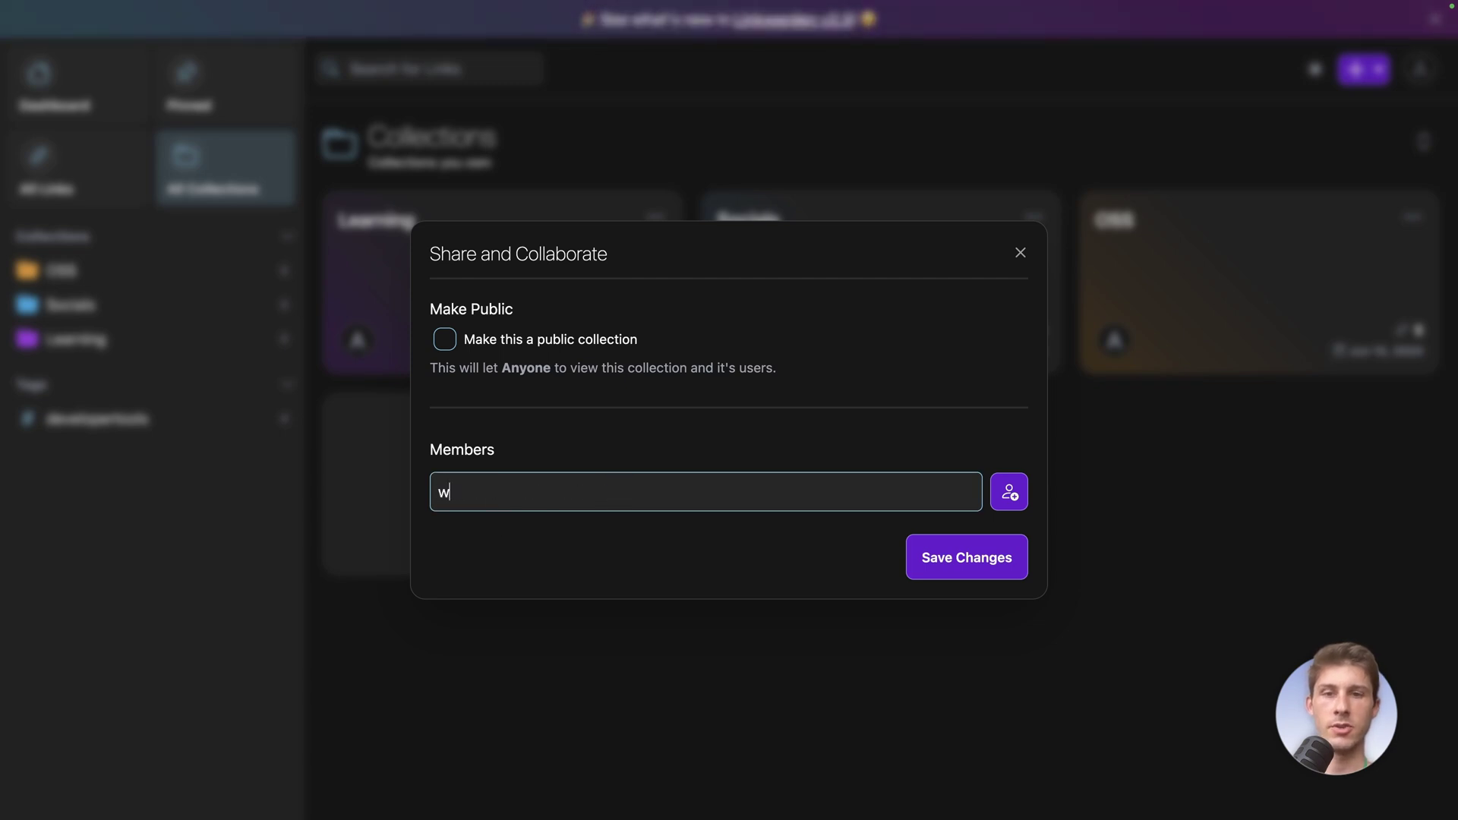
{"action": "left_click", "coordinate": [1009, 494]}
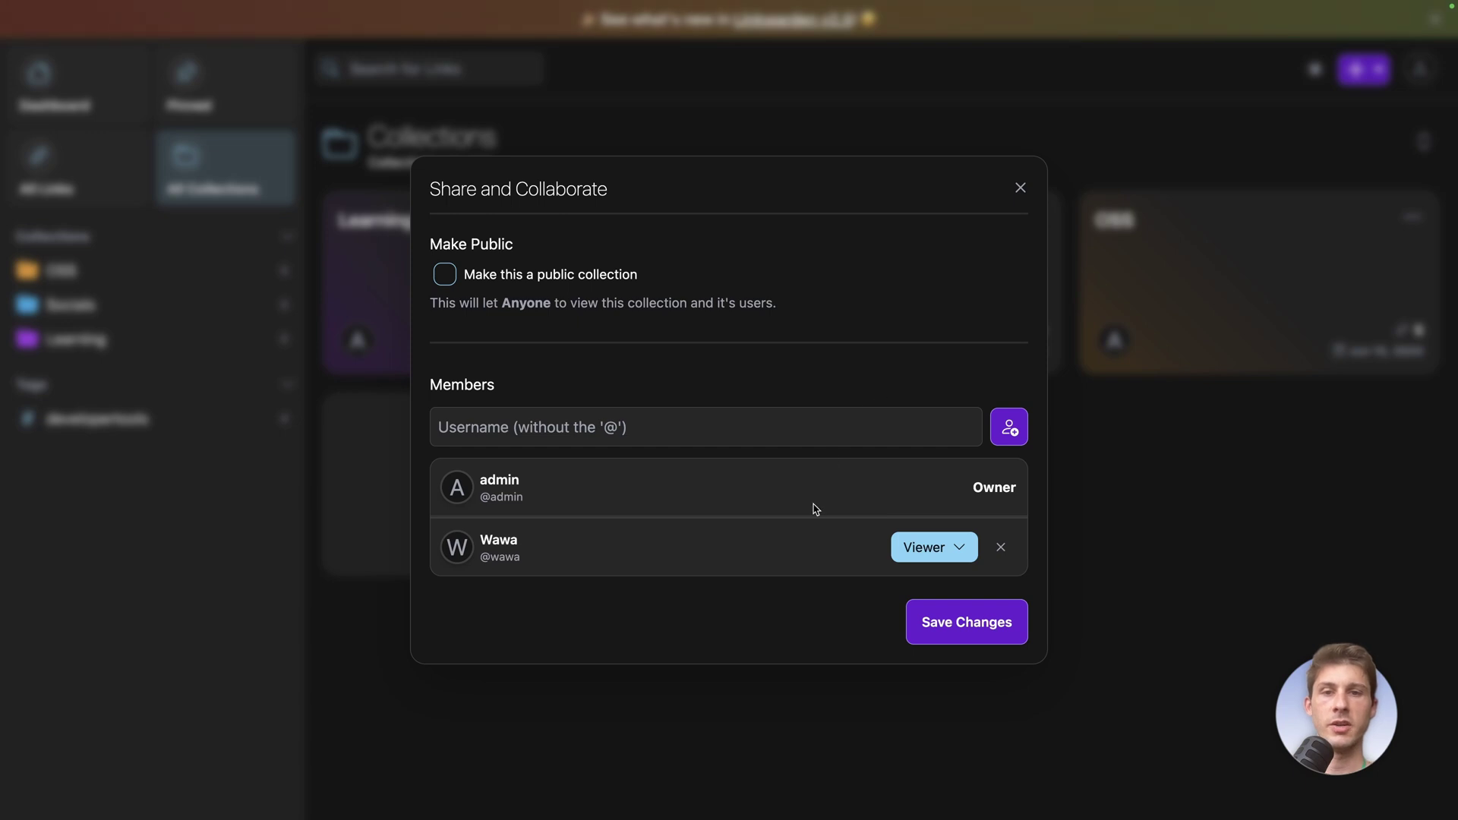
{"action": "left_click", "coordinate": [939, 550]}
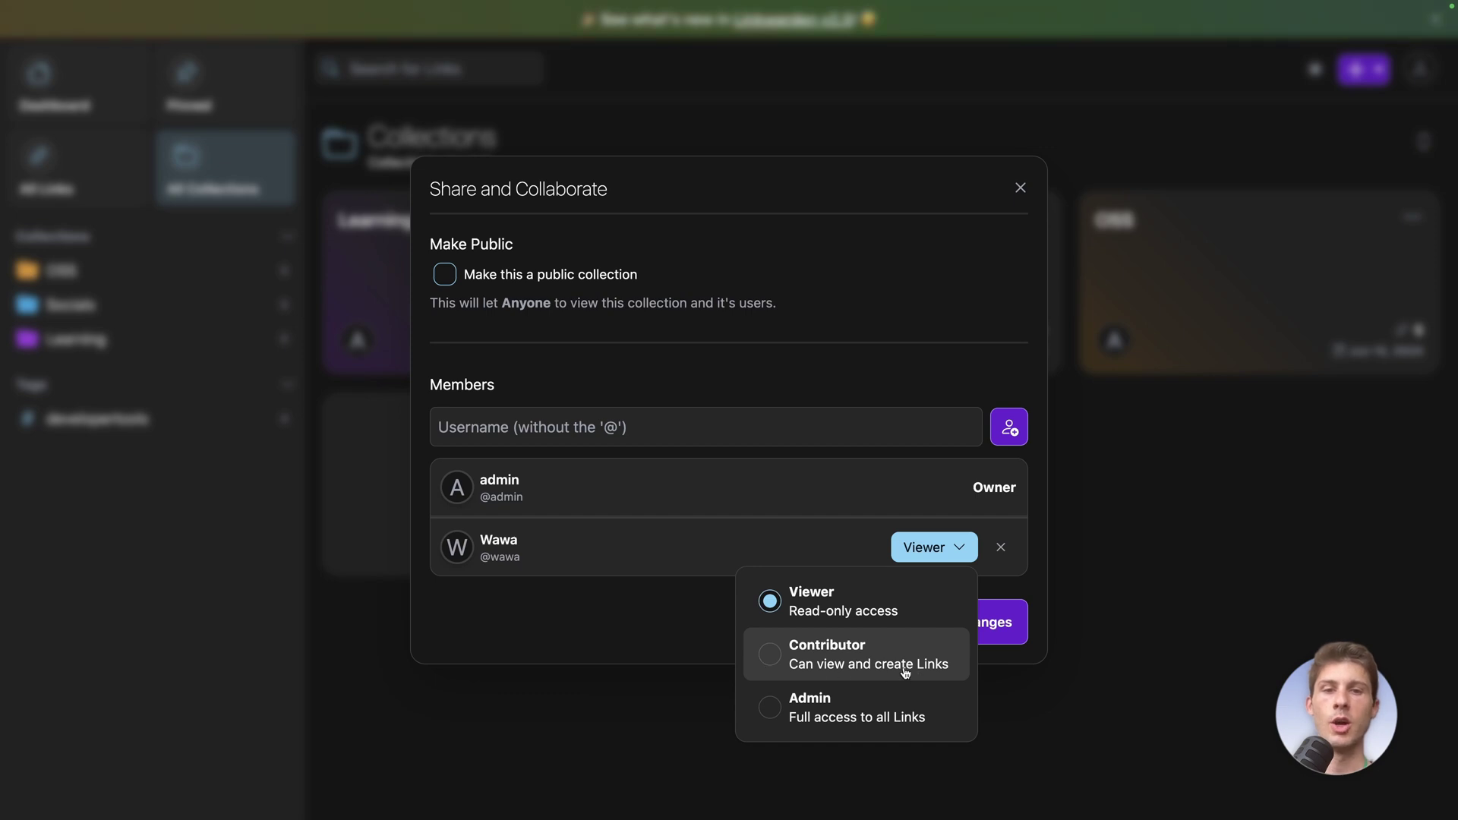
{"action": "left_click", "coordinate": [771, 657]}
{"action": "left_click", "coordinate": [947, 636]}
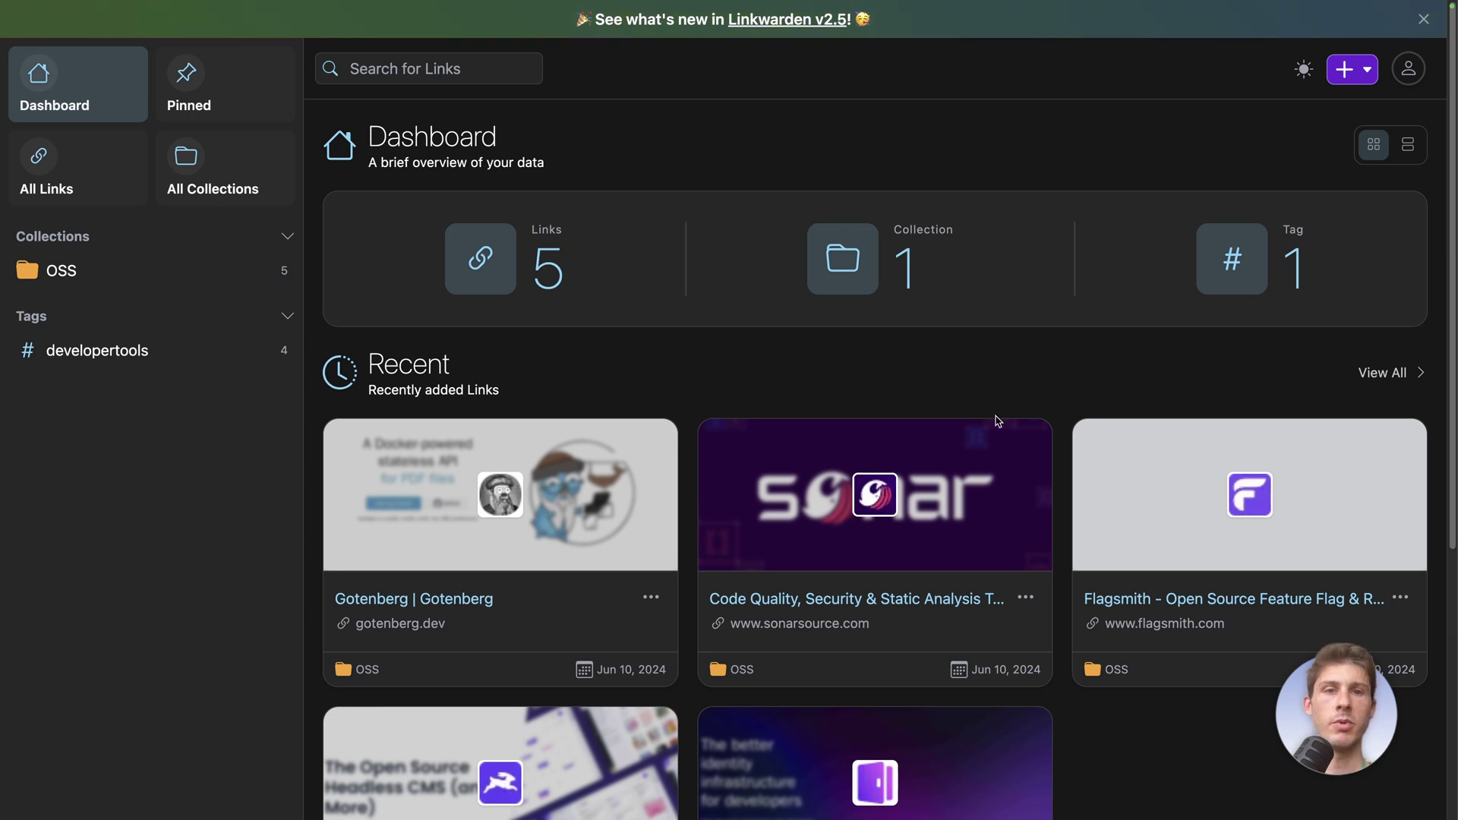
Choose Settings from the profile menu to reach Account Settings
{"action": "scroll", "coordinate": [998, 422], "scroll_direction": "down", "scroll_amount": 2}
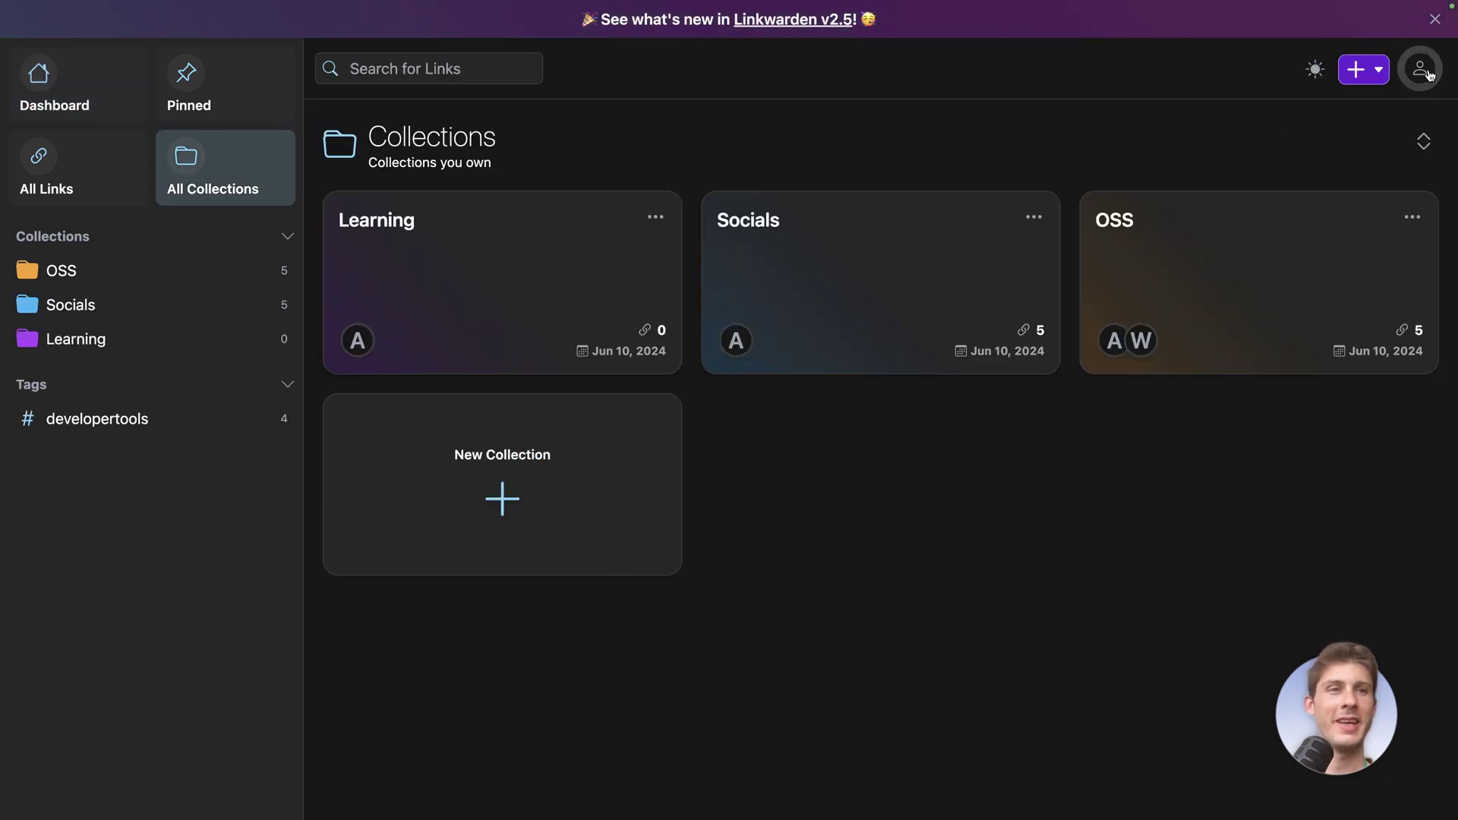
{"action": "left_click", "coordinate": [1419, 68]}
{"action": "left_click", "coordinate": [1386, 119]}
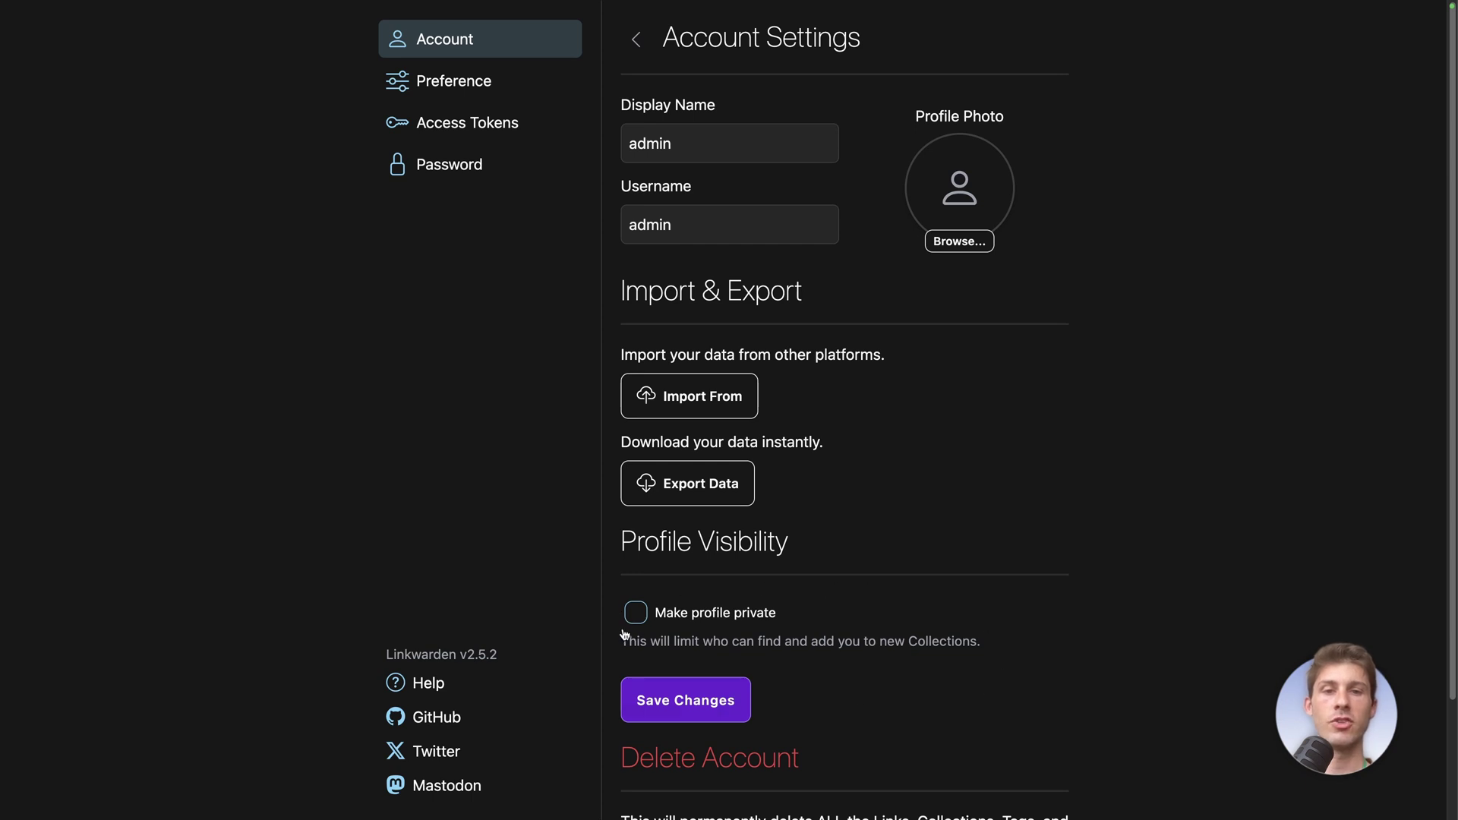
In Preference settings, try the Light theme, go back to Dark, and browse the archive and link options
{"action": "left_click", "coordinate": [714, 486]}
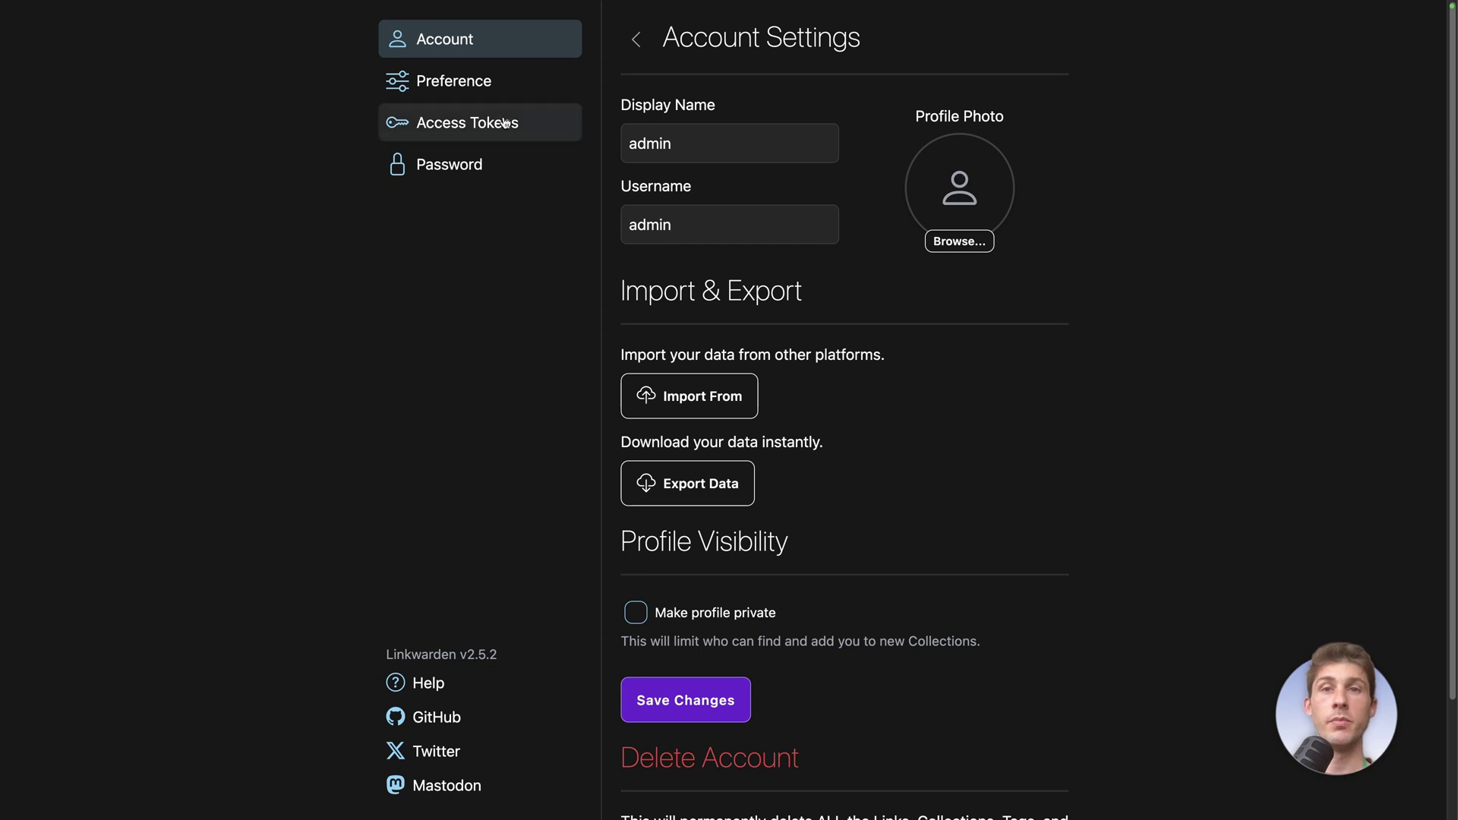
{"action": "left_click", "coordinate": [504, 91]}
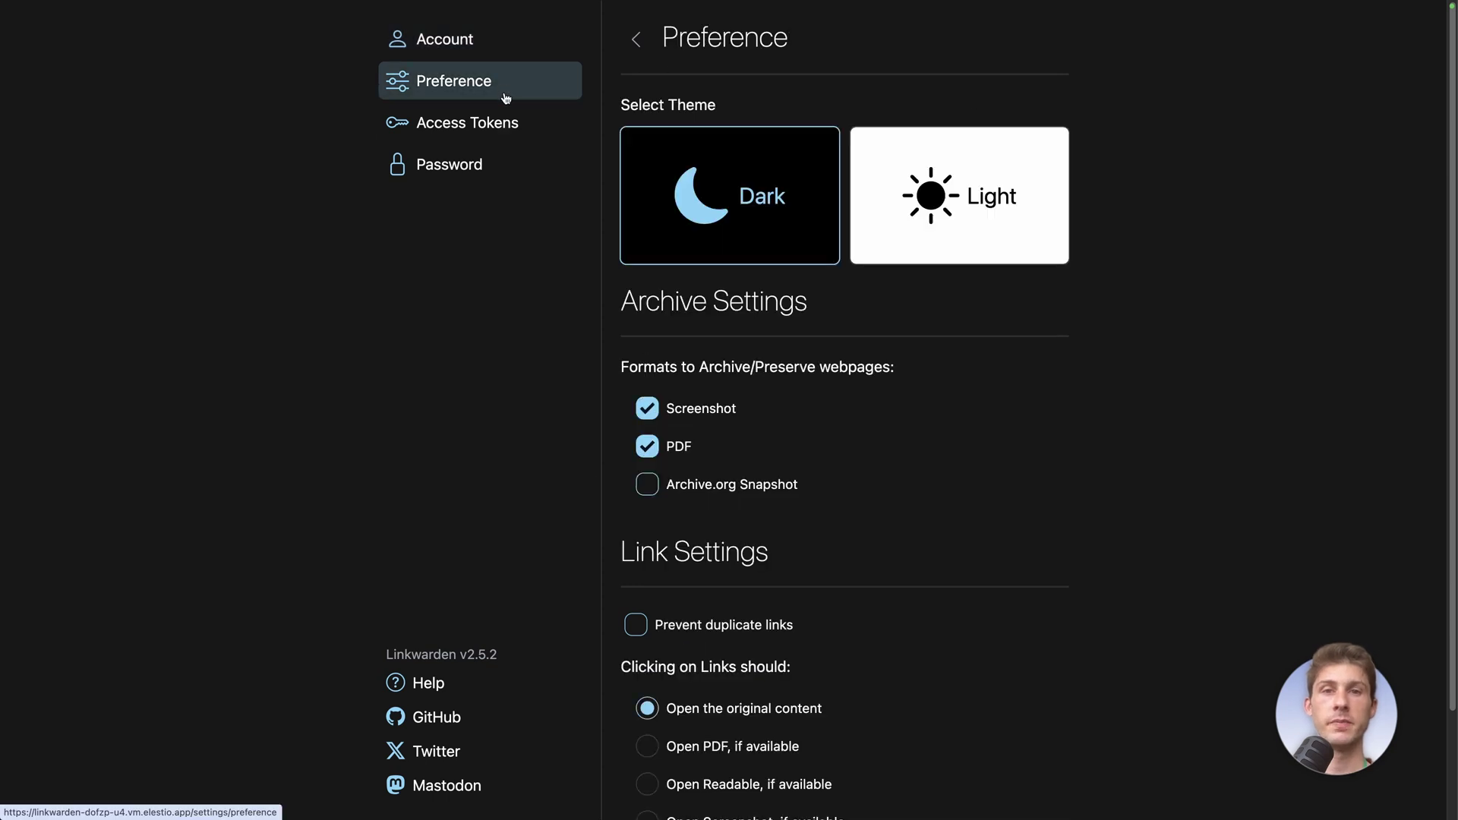
{"action": "left_click", "coordinate": [966, 240]}
{"action": "left_click", "coordinate": [778, 228]}
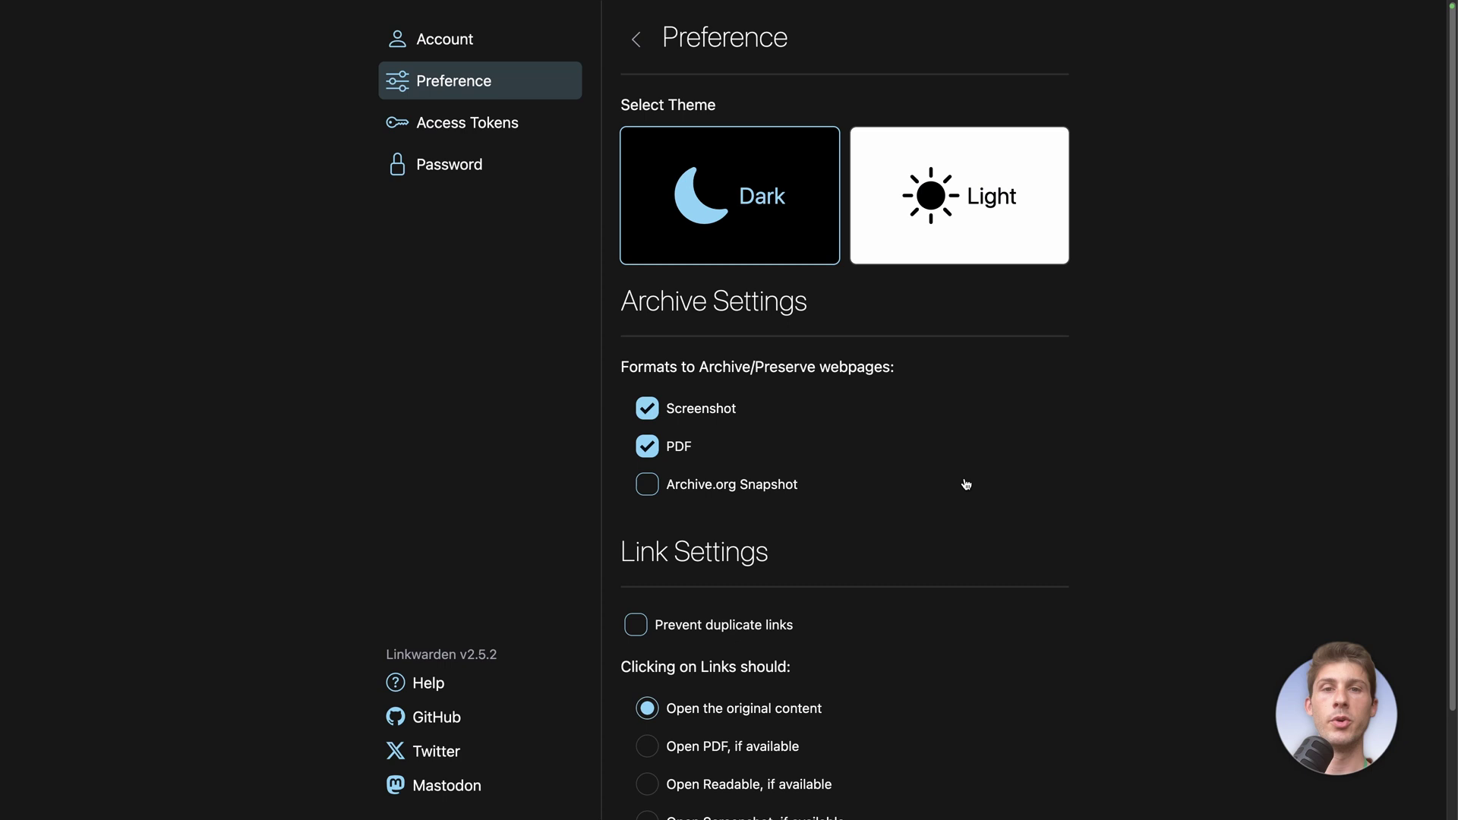
{"action": "scroll", "coordinate": [967, 484], "scroll_direction": "down", "scroll_amount": 3}
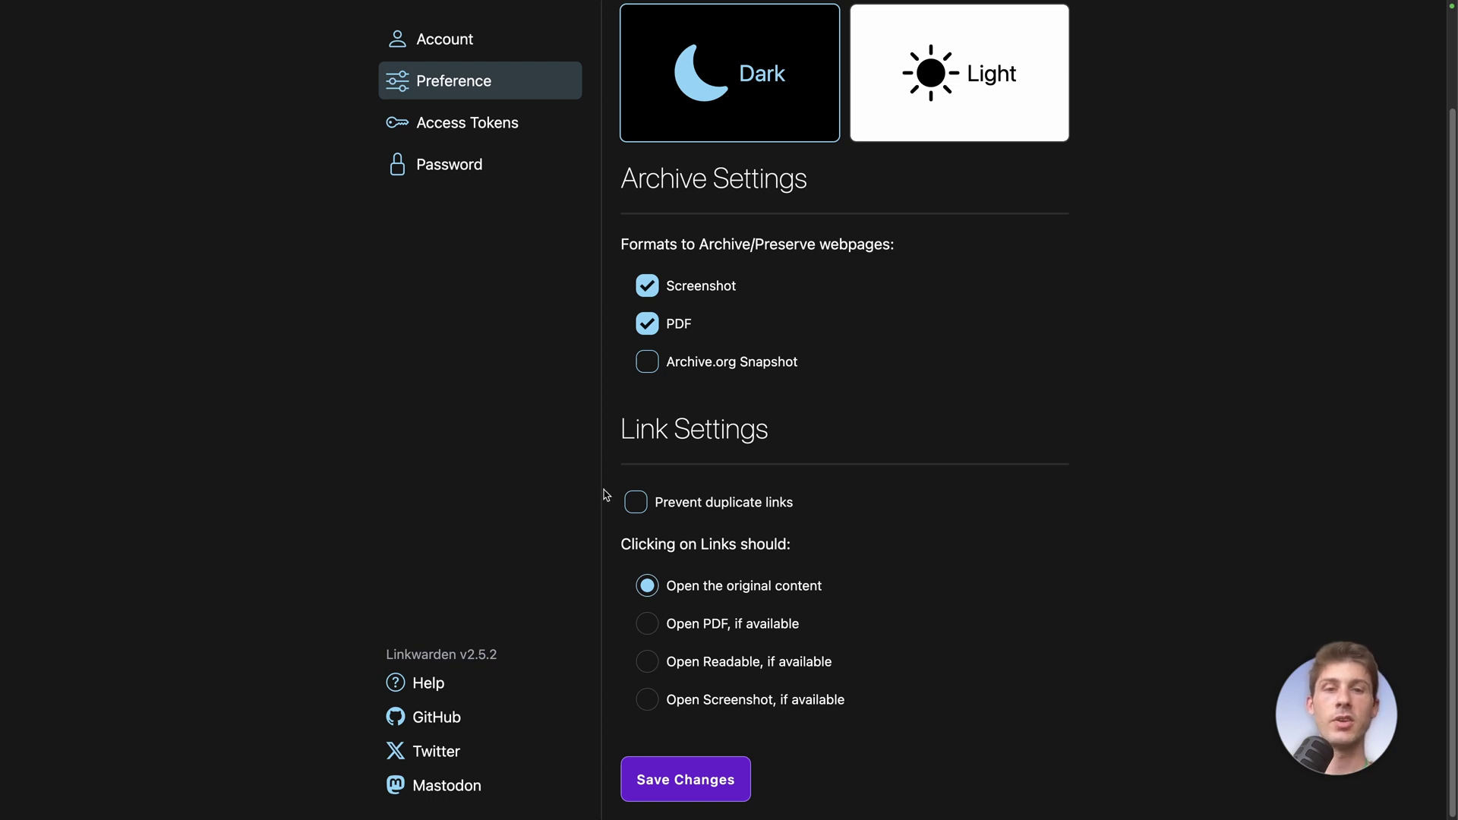
{"action": "scroll", "coordinate": [602, 569], "scroll_direction": "down", "scroll_amount": 1}
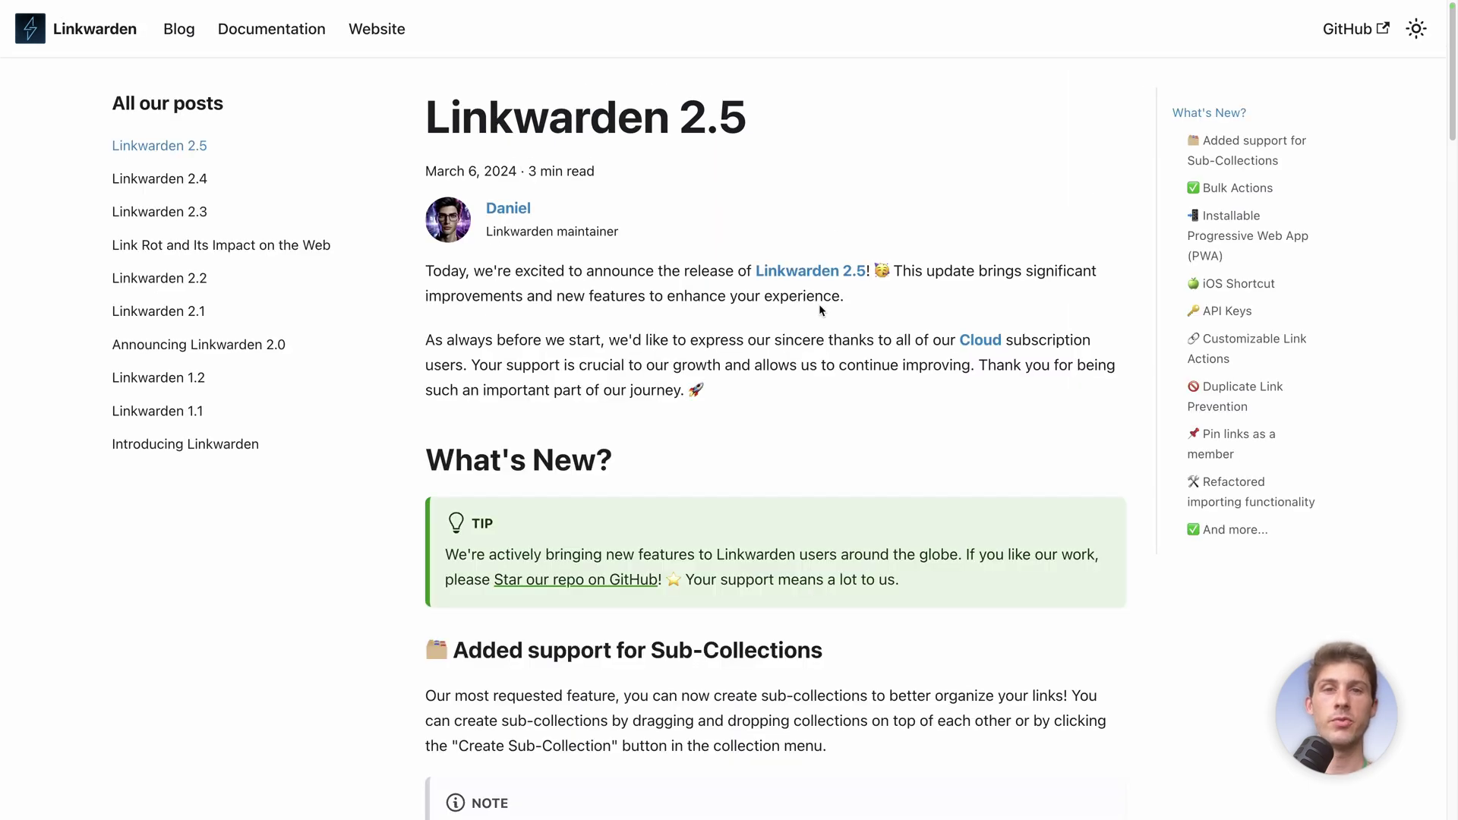
Read down the v2.5 release post, past sub-collections and bulk actions, to the API Keys section
{"action": "scroll", "coordinate": [820, 309], "scroll_direction": "down", "scroll_amount": 7}
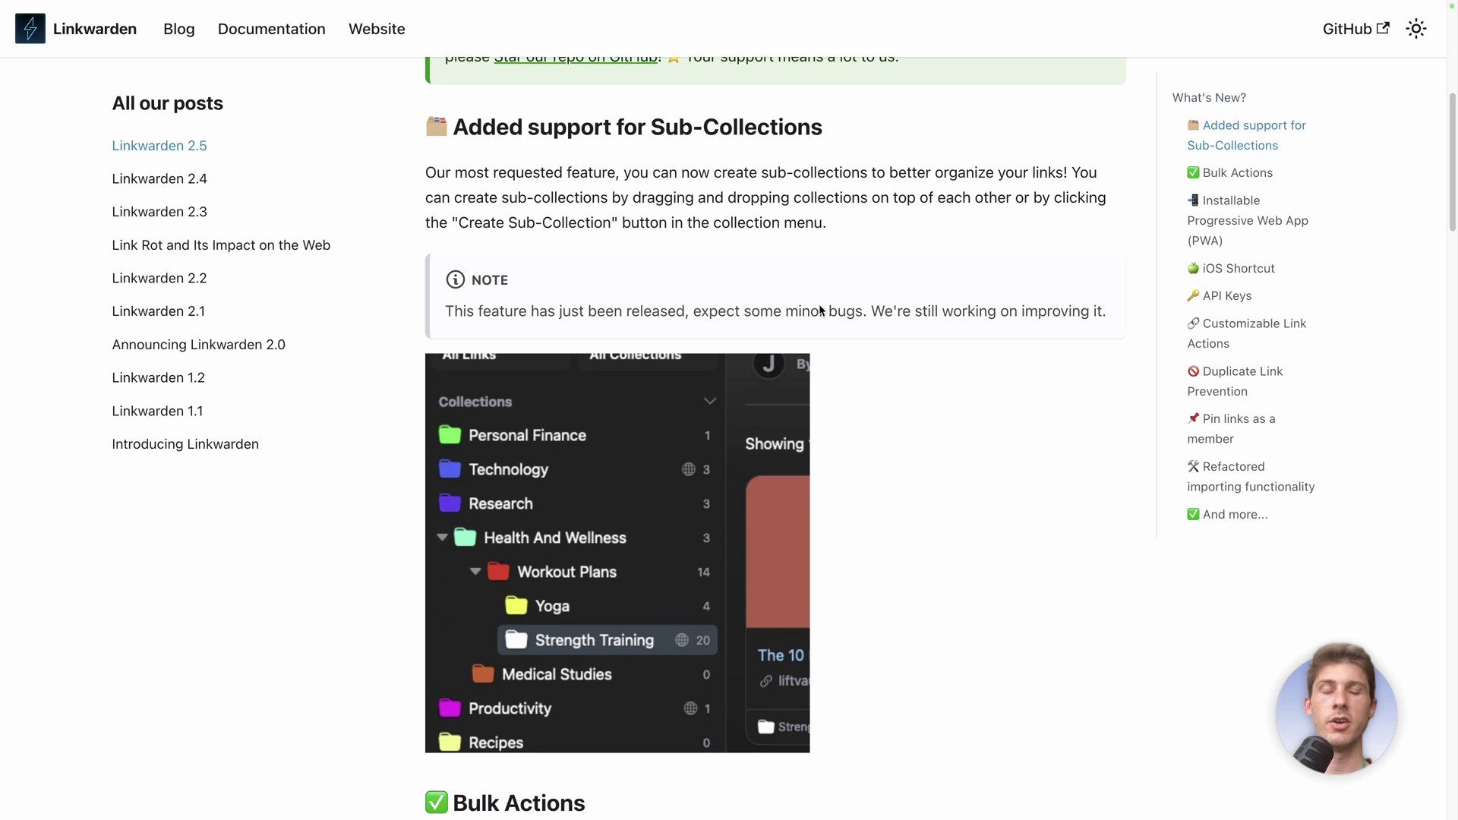
{"action": "scroll", "coordinate": [819, 309], "scroll_direction": "down", "scroll_amount": 10}
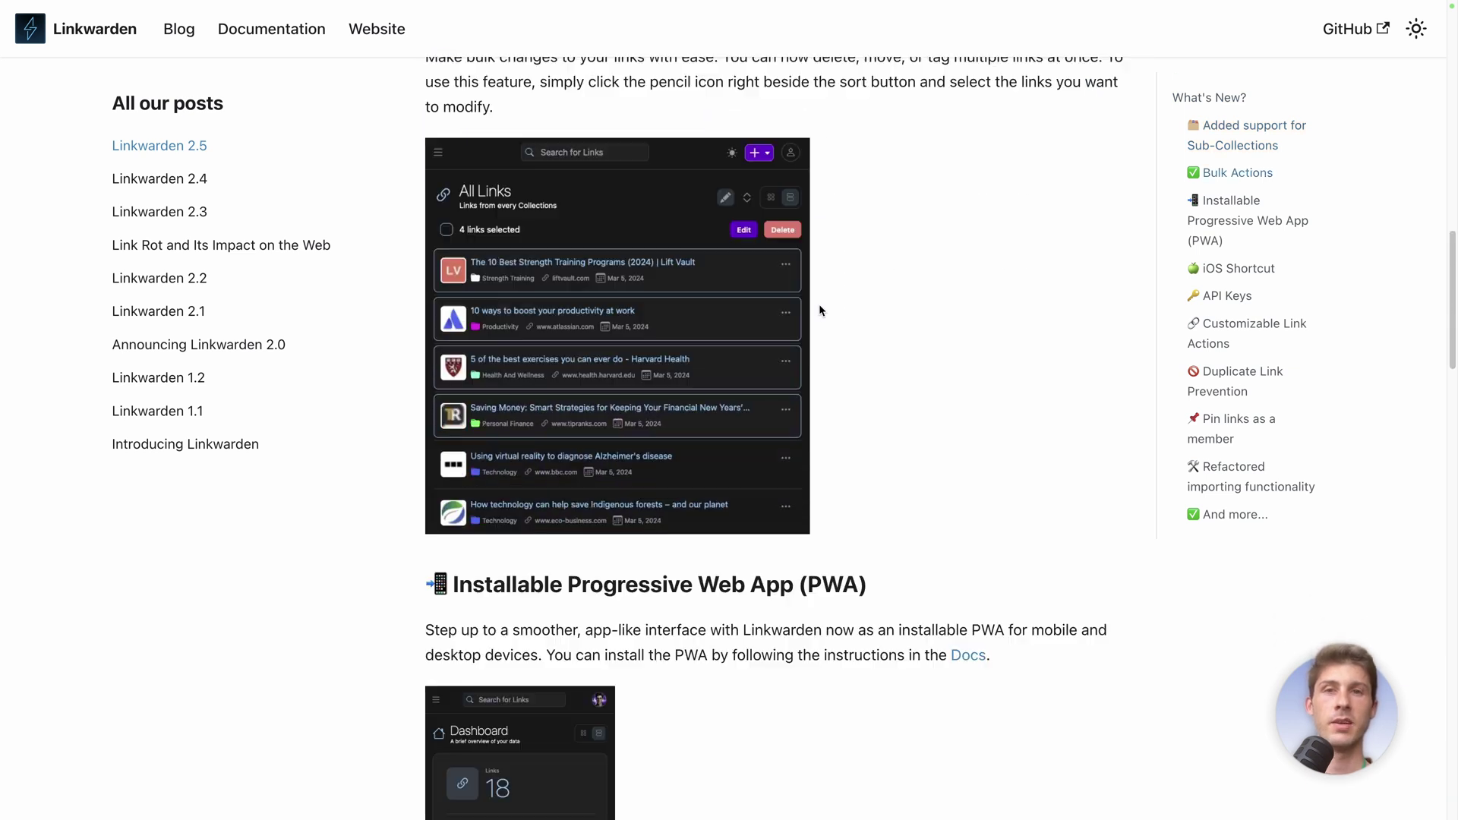
{"action": "scroll", "coordinate": [819, 310], "scroll_direction": "down", "scroll_amount": 5}
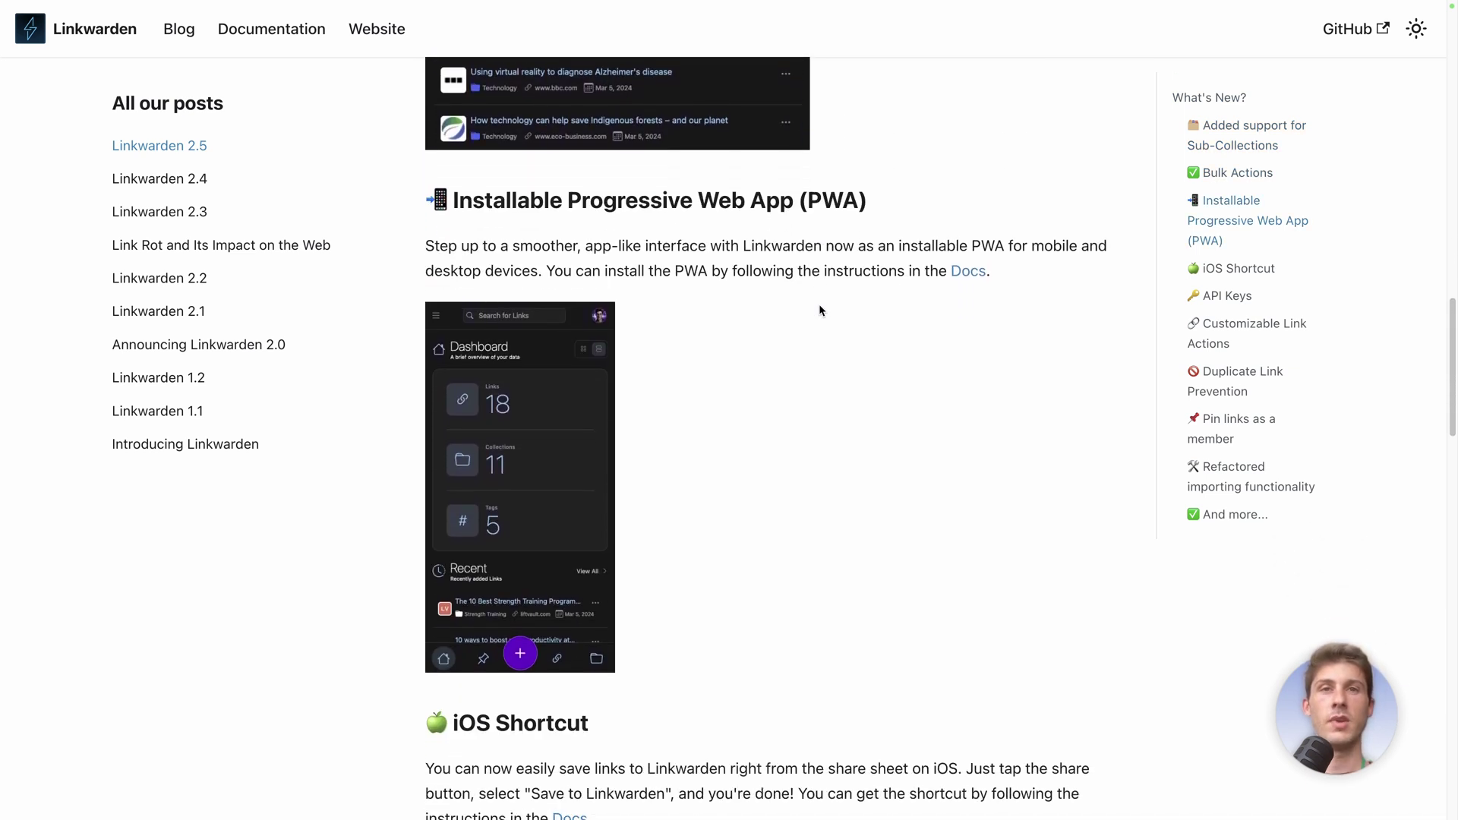
{"action": "scroll", "coordinate": [893, 375], "scroll_direction": "down", "scroll_amount": 5}
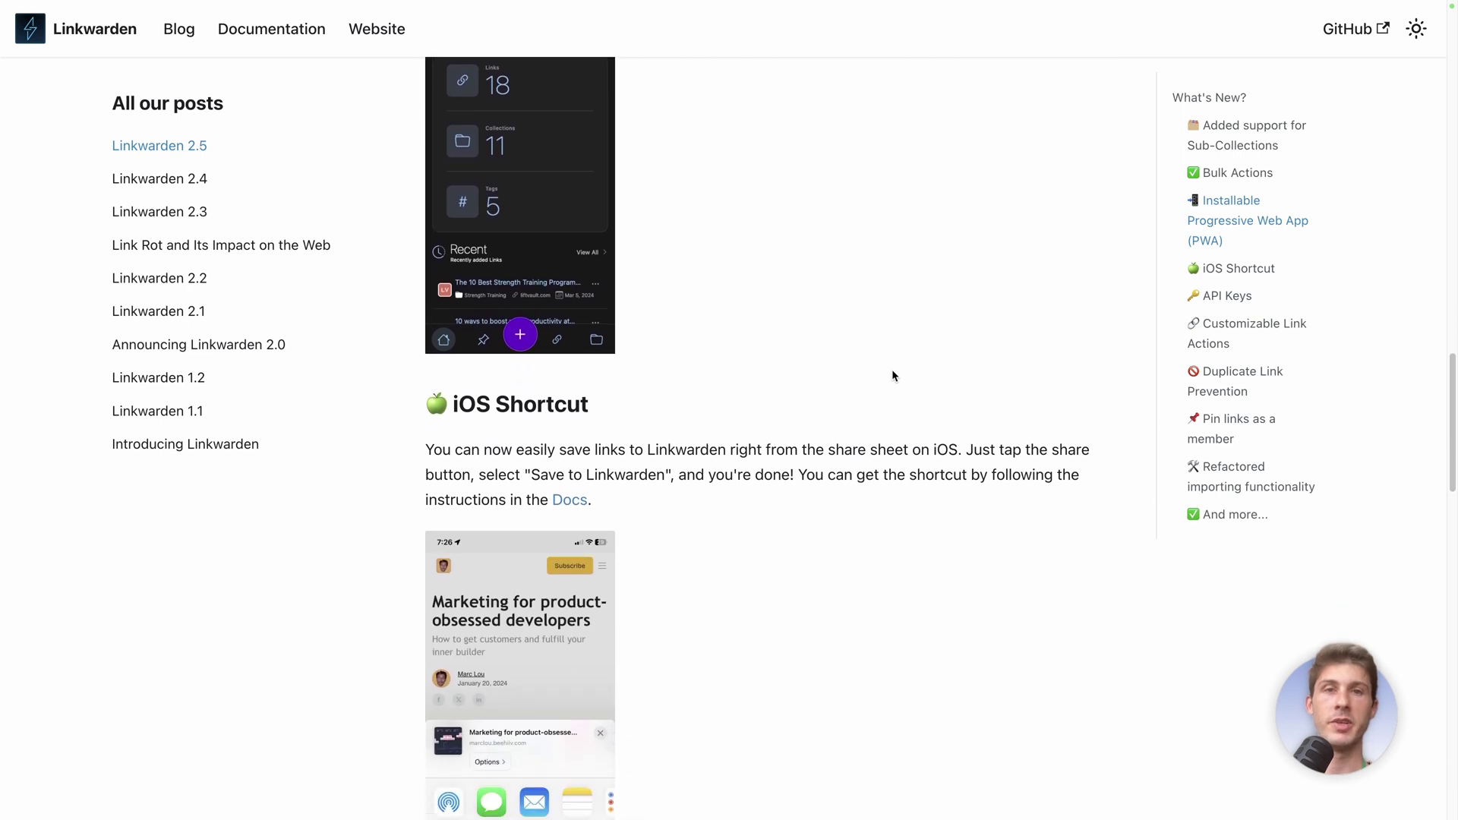
{"action": "scroll", "coordinate": [893, 376], "scroll_direction": "down", "scroll_amount": 5}
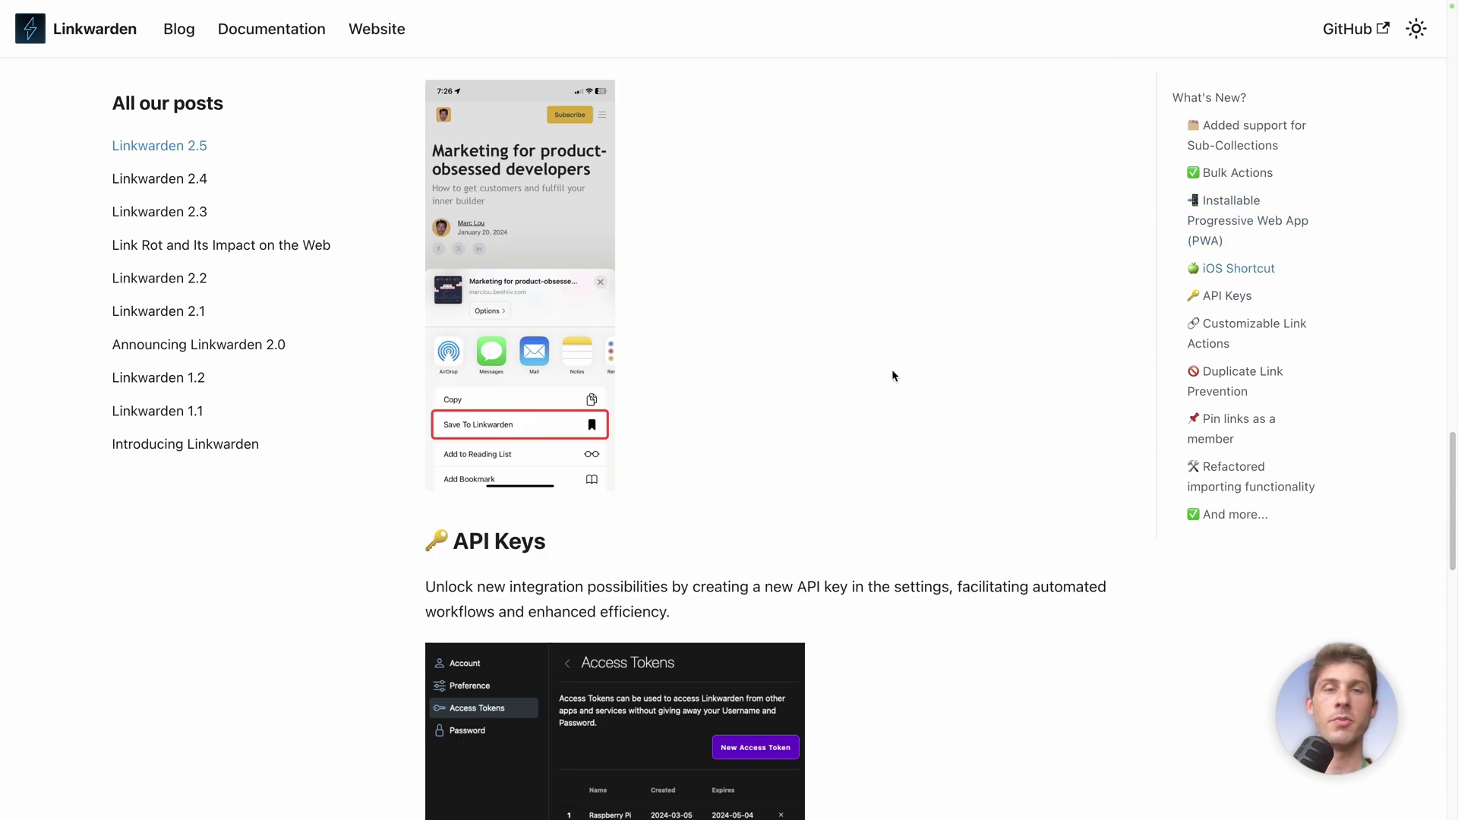